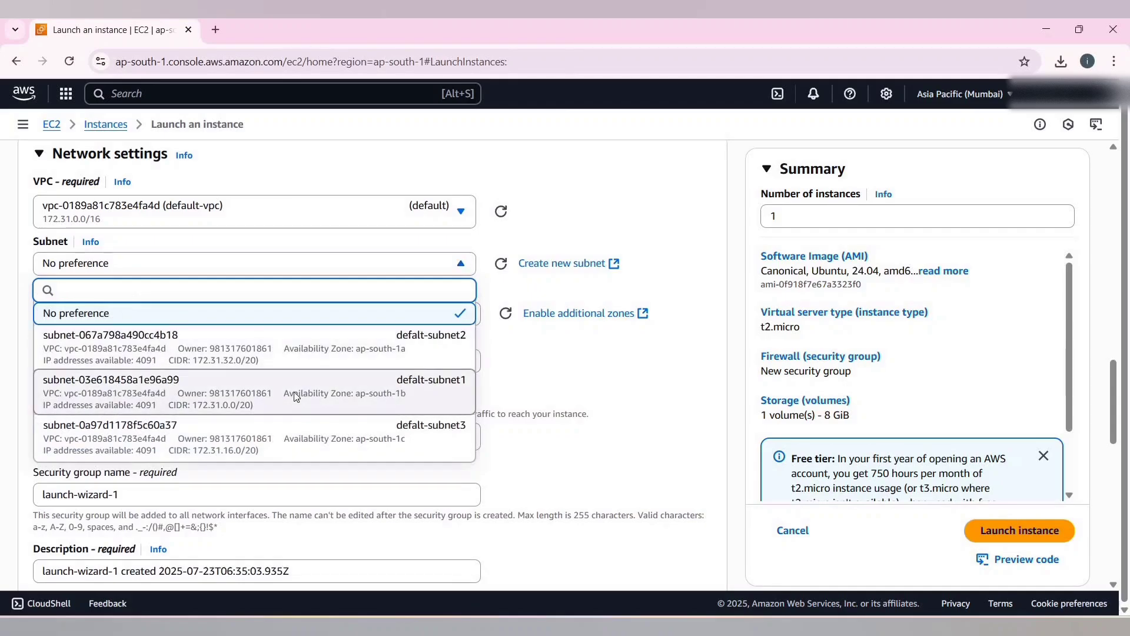
# Step: Place the instance in defalt-subnet1 (ap-south-1b) and assign the existing default security group to it
pyautogui.click(292, 380)
pyautogui.scroll(-2, 306, 347)
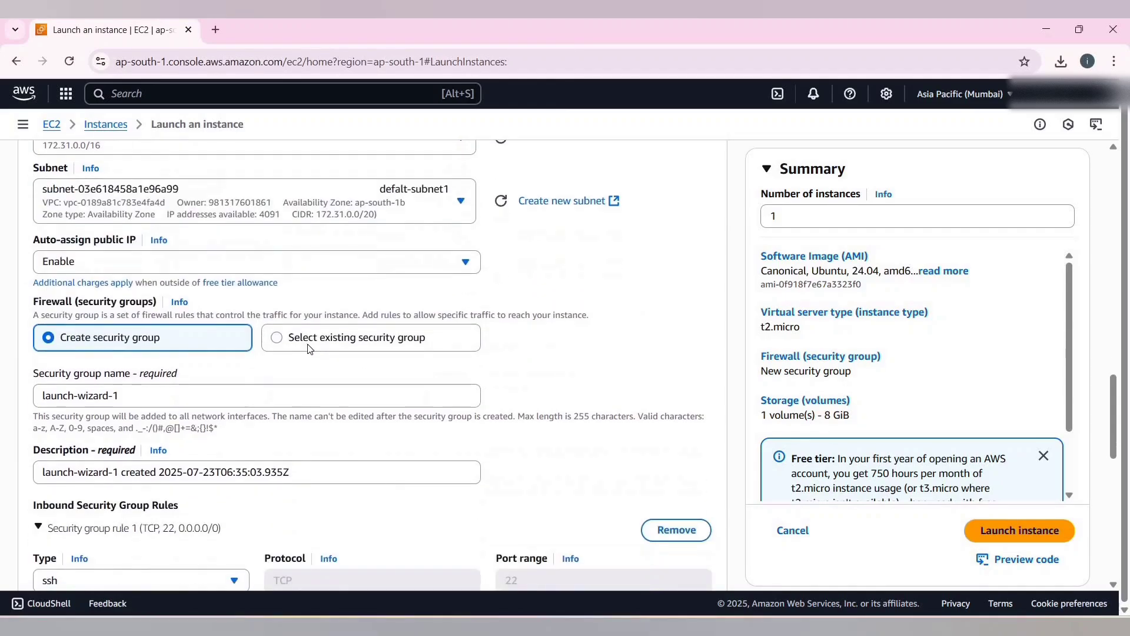
pyautogui.click(310, 344)
pyautogui.scroll(-2, 288, 253)
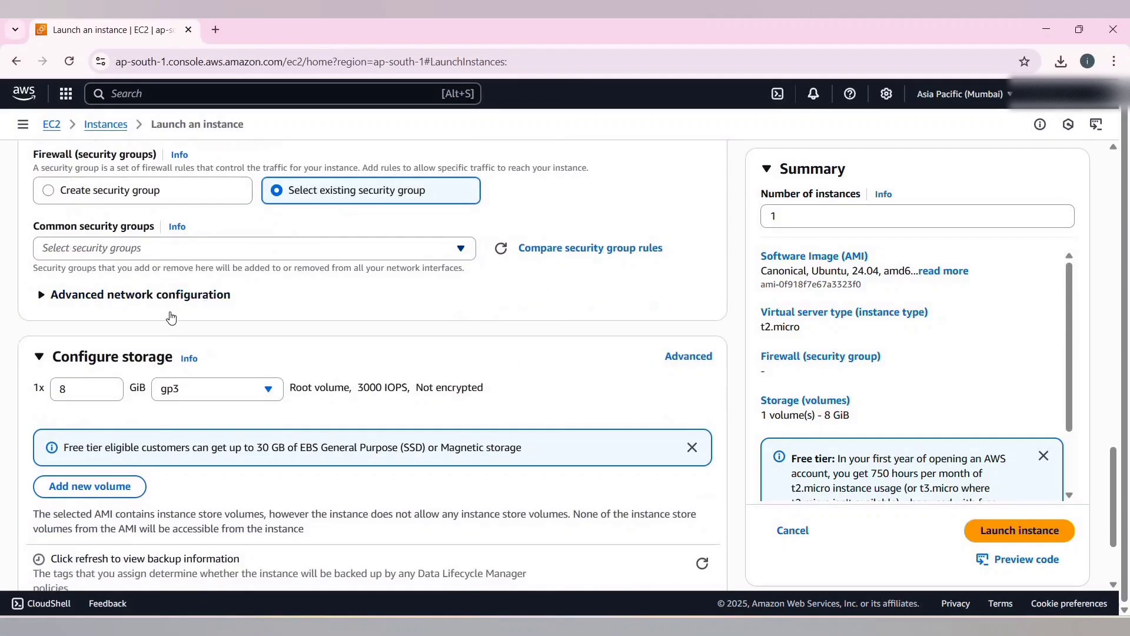
pyautogui.click(195, 252)
pyautogui.click(194, 304)
# Step: Set the root volume type to General purpose SSD (gp2) and launch the instance
pyautogui.click(194, 438)
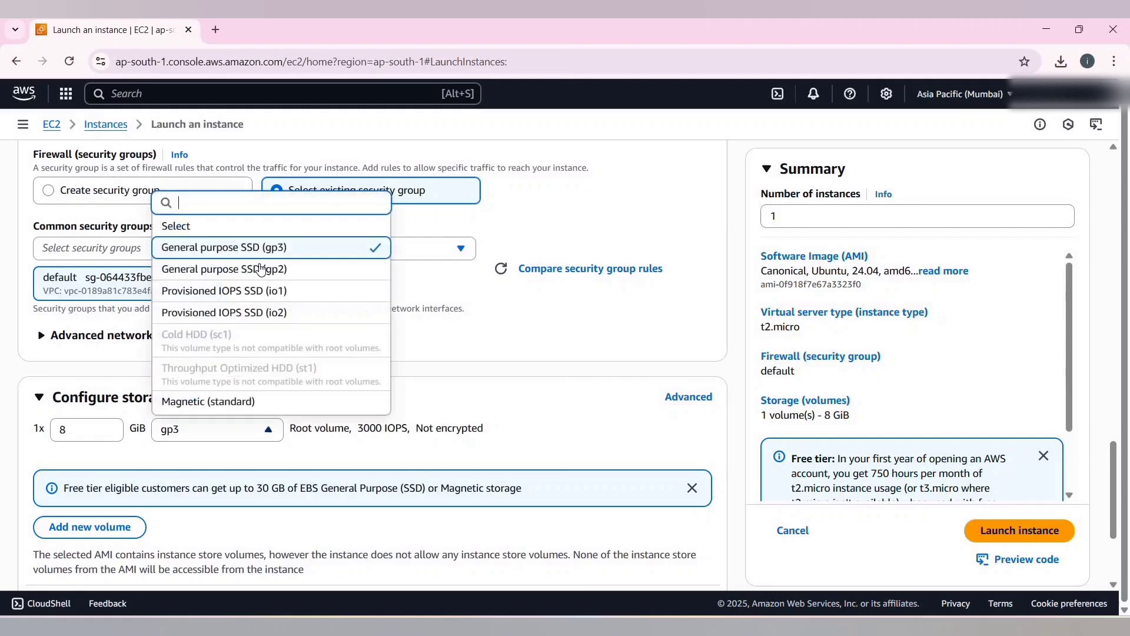
pyautogui.click(265, 269)
pyautogui.scroll(-3, 530, 353)
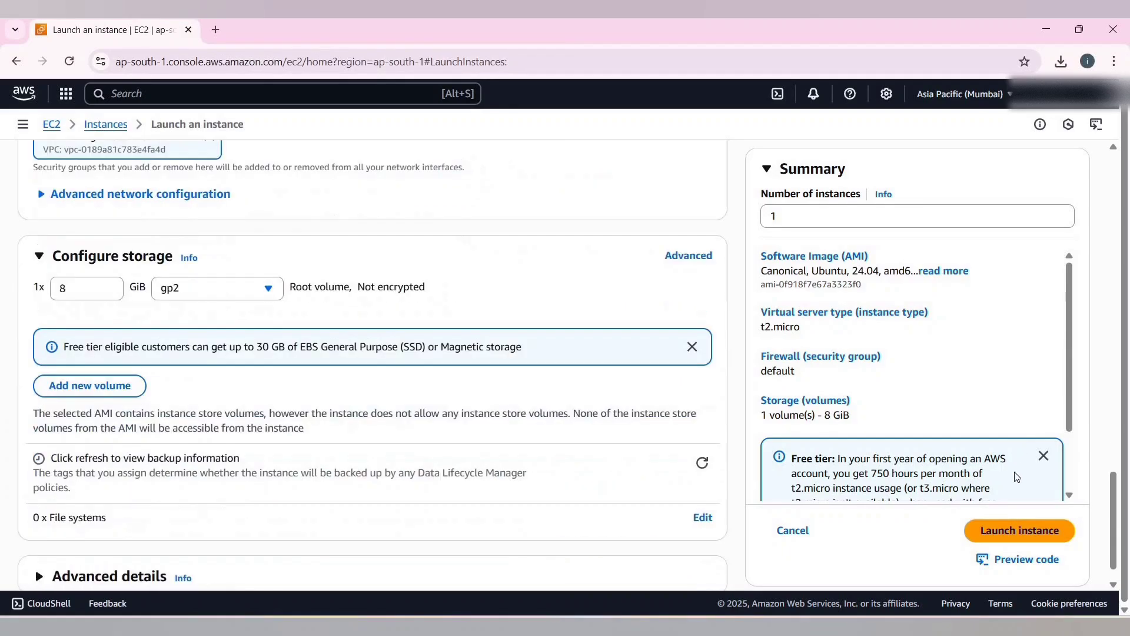
pyautogui.click(1019, 505)
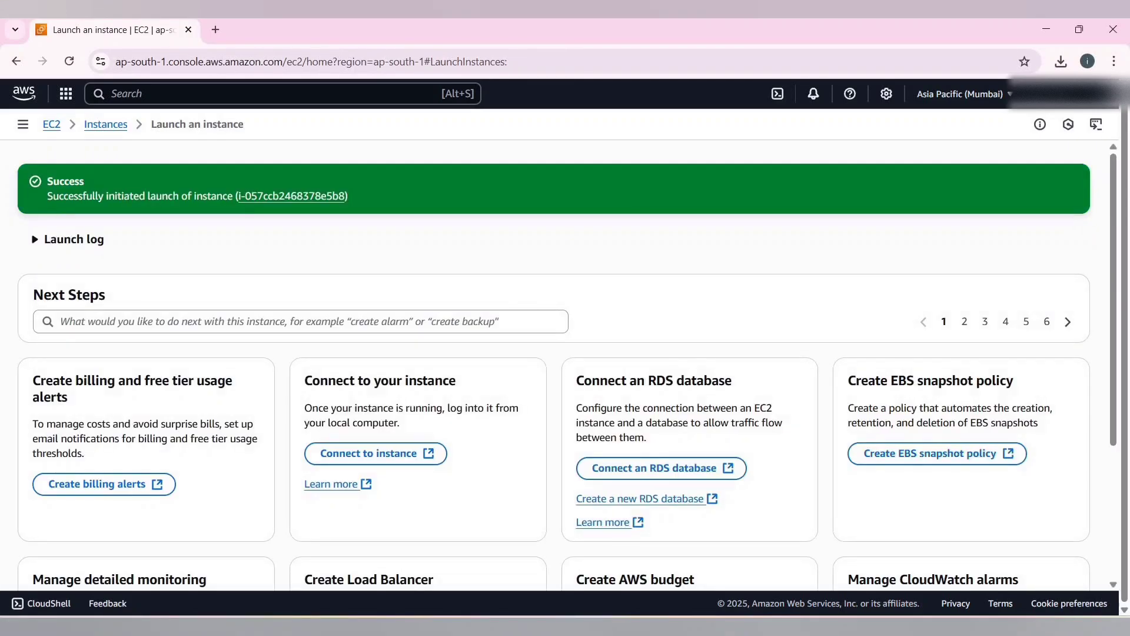
# Step: Open the launched instance's details in a separate browser tab, keeping the launch page at hand
pyautogui.moveTo(27, 626)
pyautogui.click(242, 196)
pyautogui.click(114, 35)
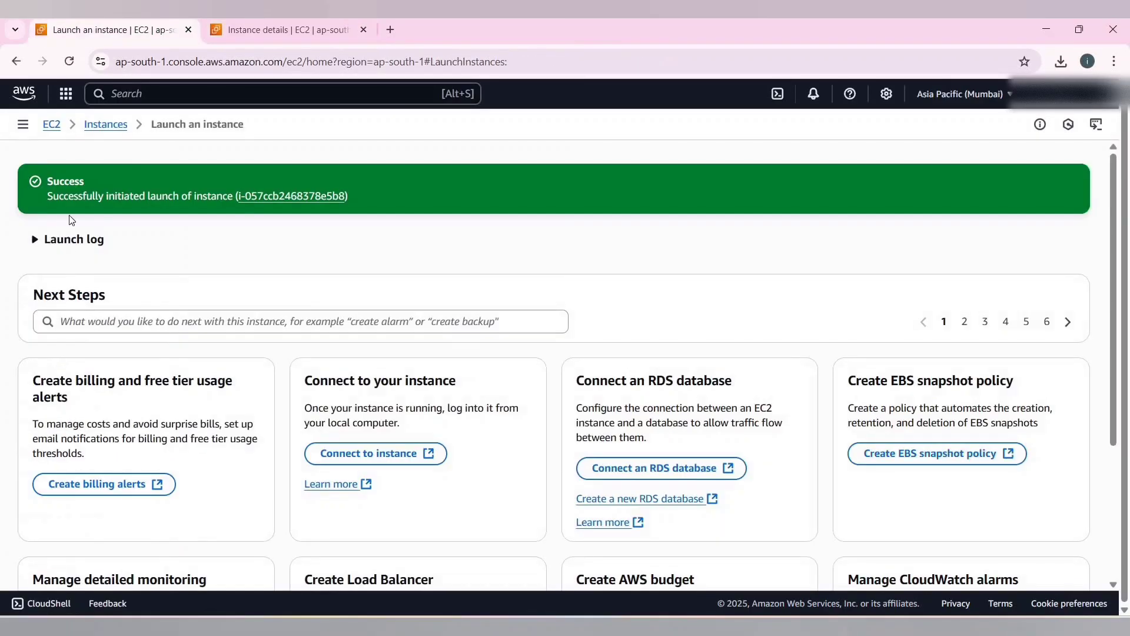
# Step: Start creating a new EBS volume with type General Purpose SSD (gp2) and a size of 2 GiB
pyautogui.click(24, 127)
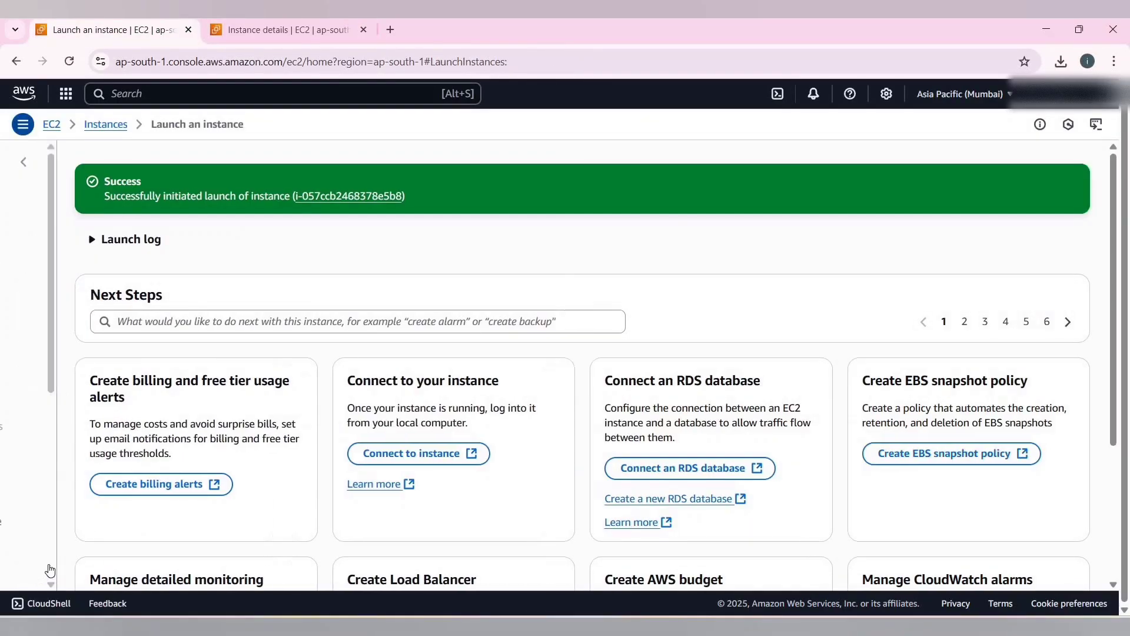
pyautogui.click(51, 547)
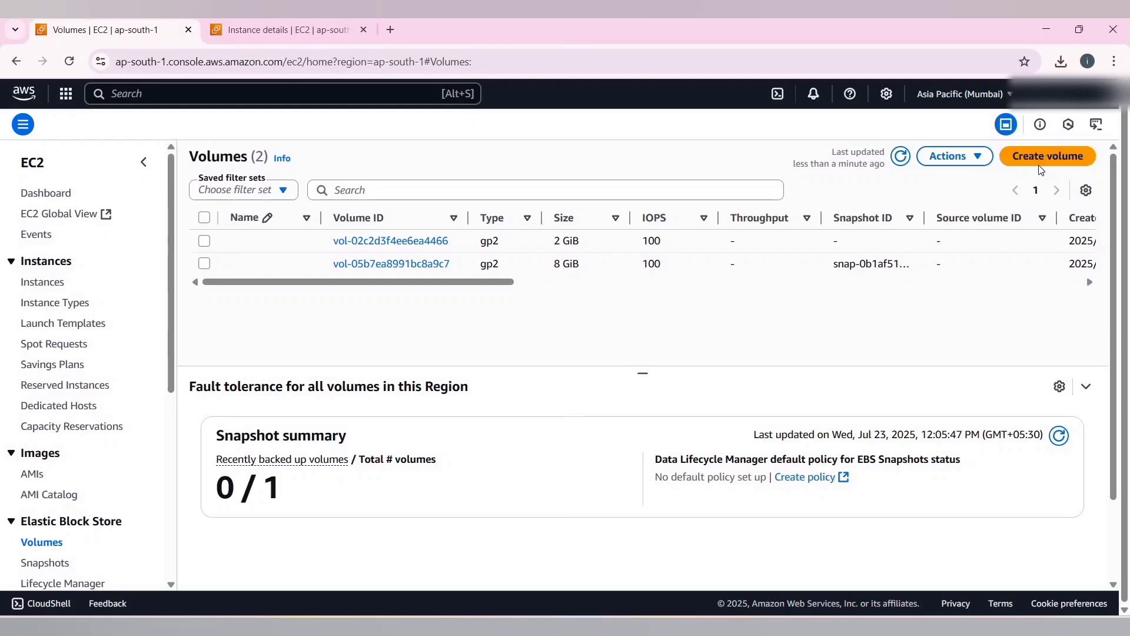
pyautogui.click(1045, 157)
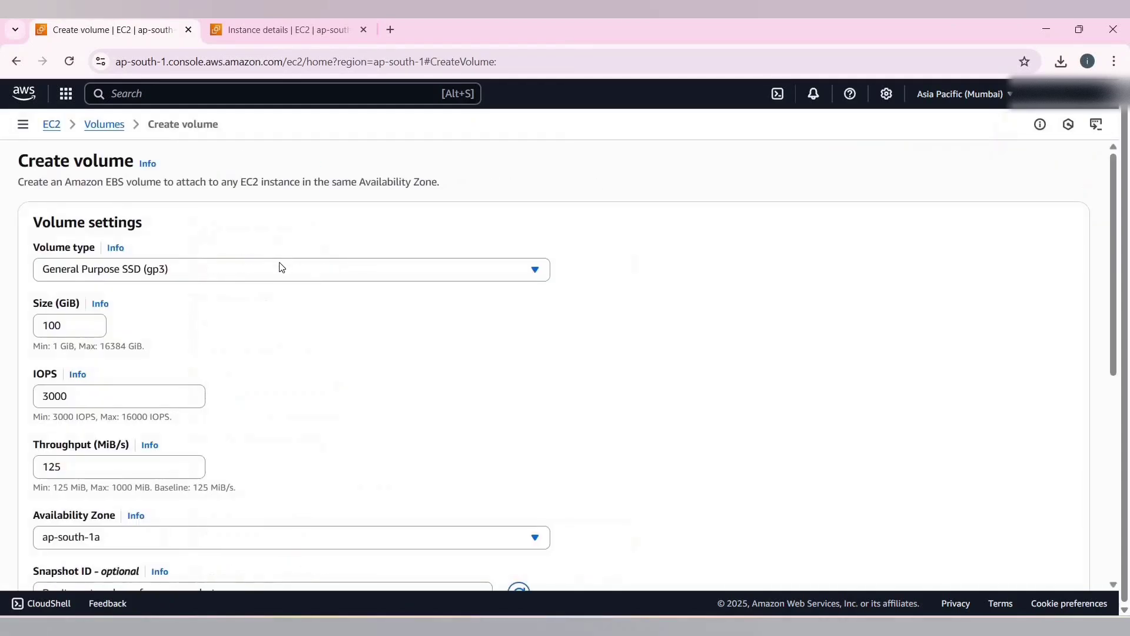
pyautogui.click(280, 269)
pyautogui.click(118, 315)
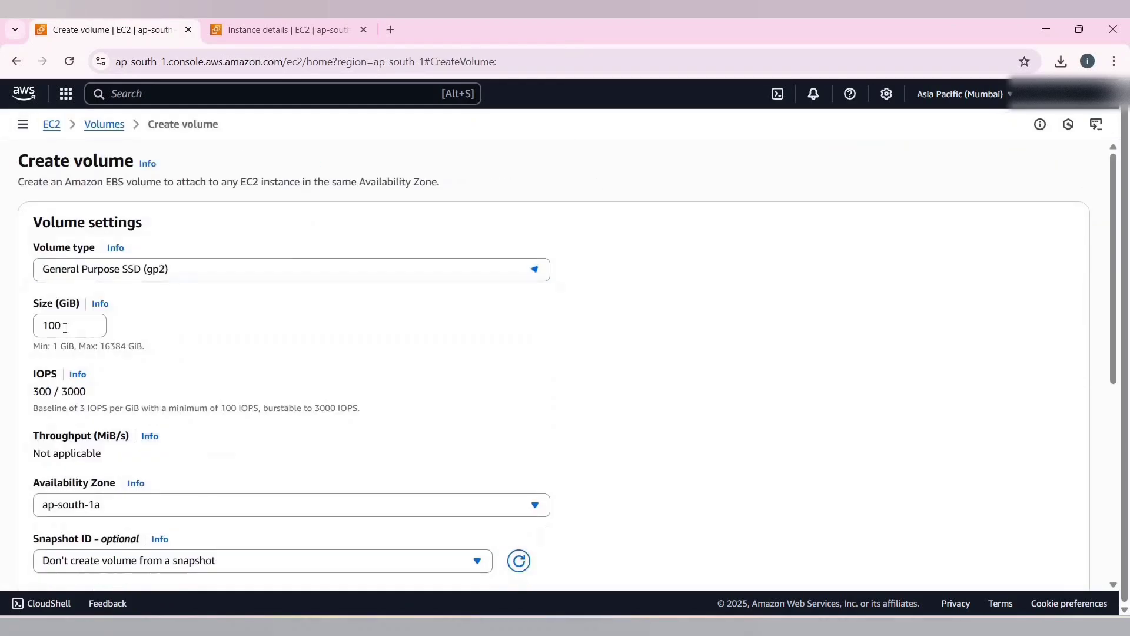
pyautogui.press('Tab')
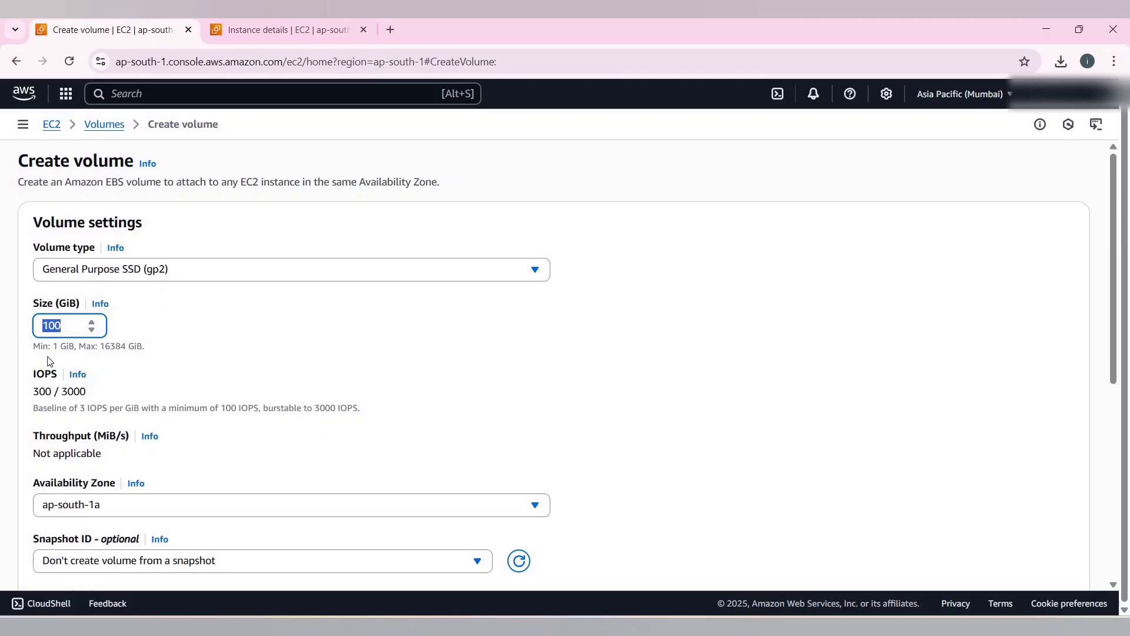
pyautogui.write('2')
pyautogui.scroll(-3, 99, 414)
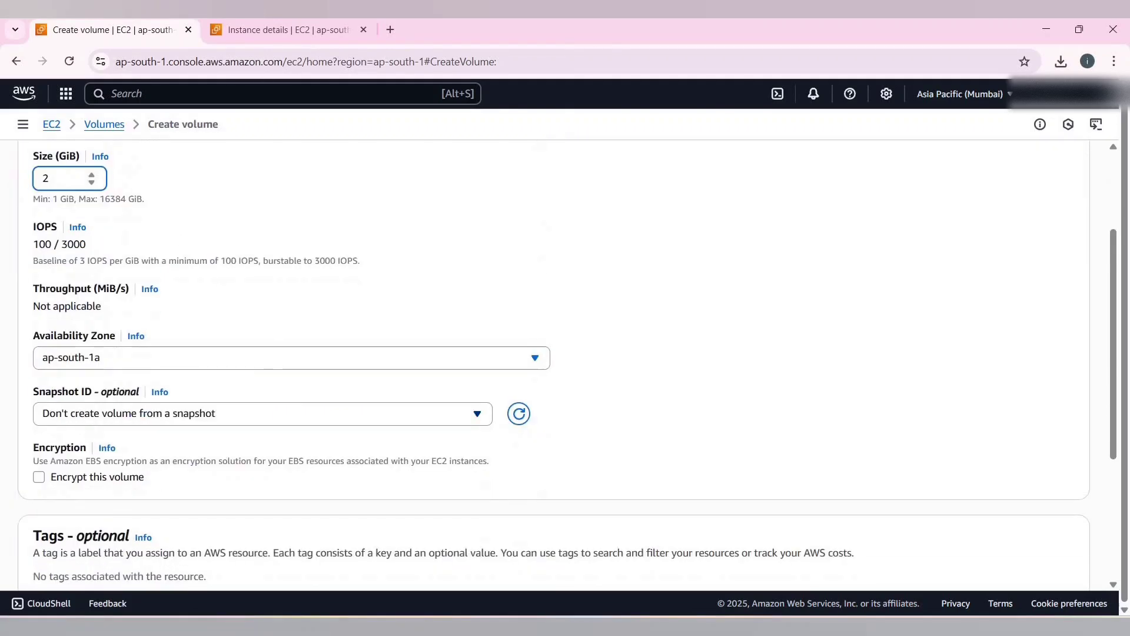
# Step: Look up the Availability Zone in the networking details of SnapshotInstance
pyautogui.click(258, 30)
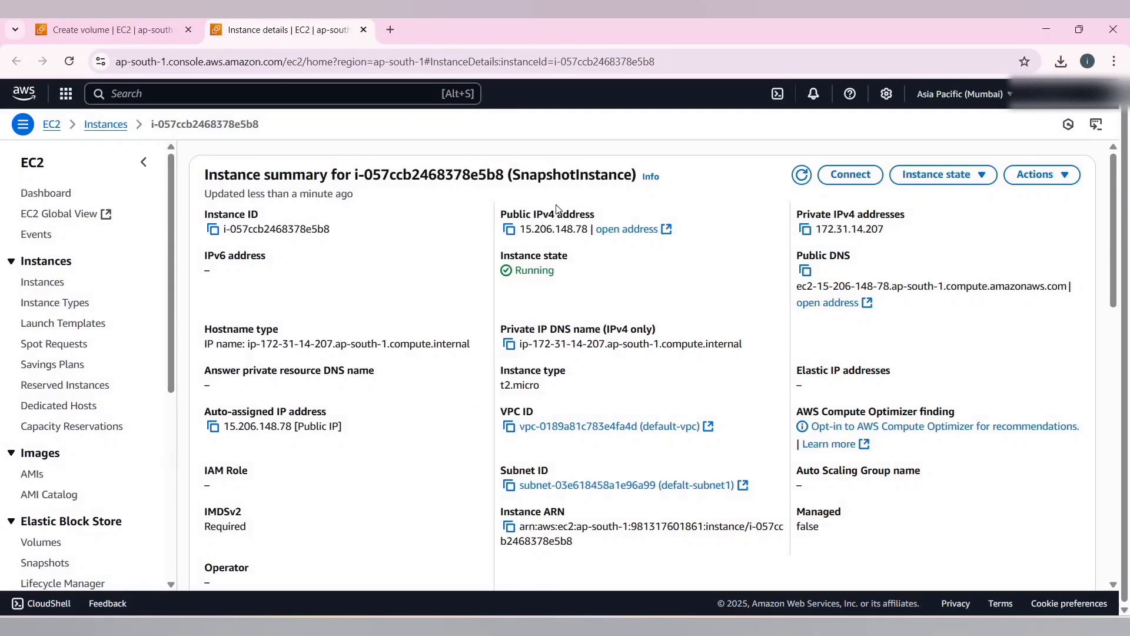
pyautogui.moveTo(634, 174); pyautogui.dragTo(505, 175)
pyautogui.scroll(-5, 609, 337)
pyautogui.click(609, 337)
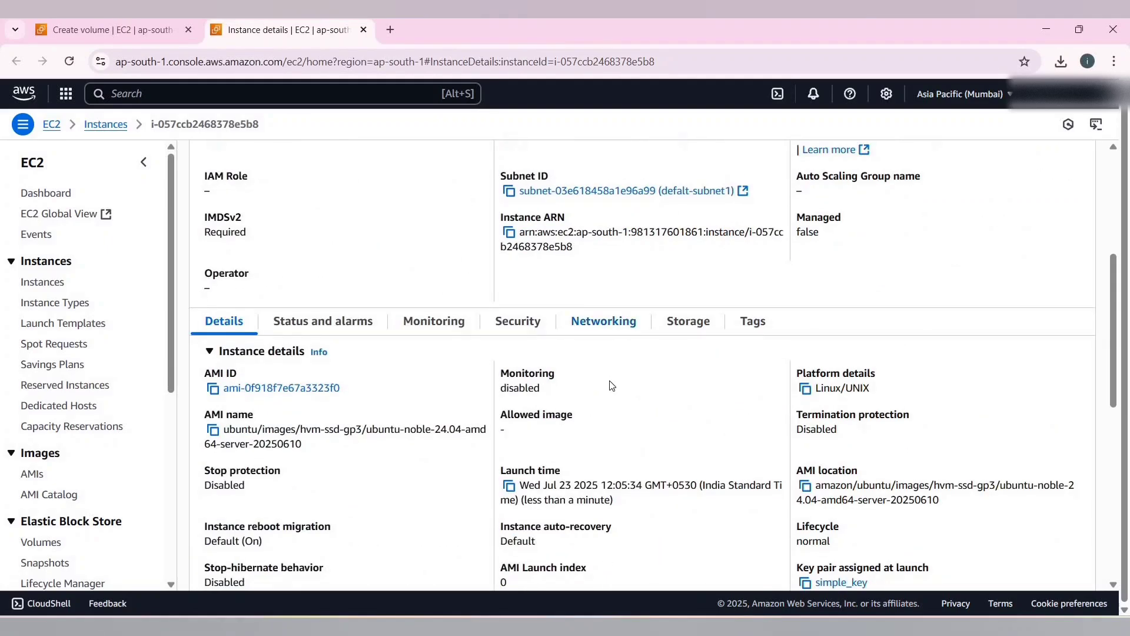
pyautogui.scroll(-1, 889, 309)
pyautogui.moveTo(875, 291); pyautogui.dragTo(812, 292)
# Step: Set the new volume's Availability Zone to ap-south-1b
pyautogui.click(112, 29)
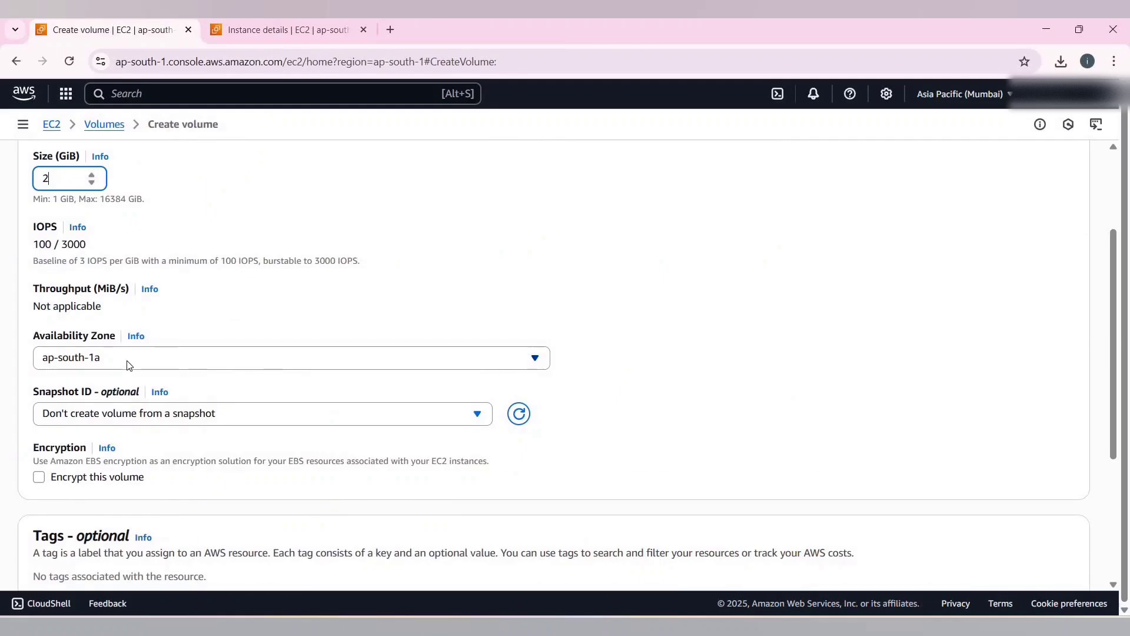
pyautogui.click(126, 359)
pyautogui.click(105, 429)
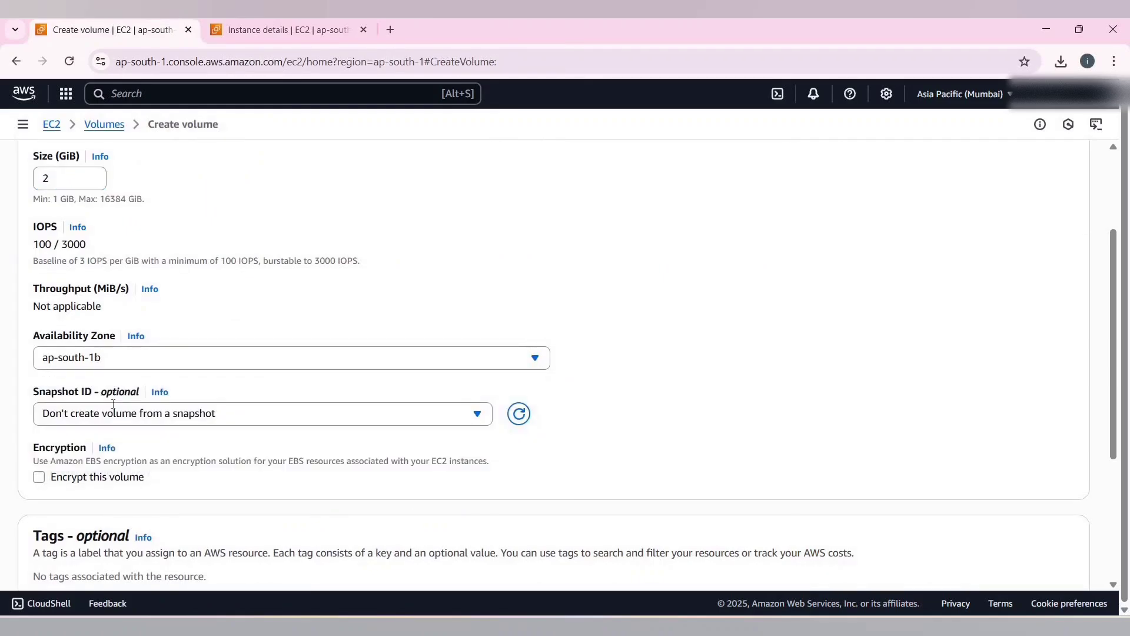
# Step: Add a tag with key name and value extra_vol, and create the volume
pyautogui.scroll(-3, 137, 409)
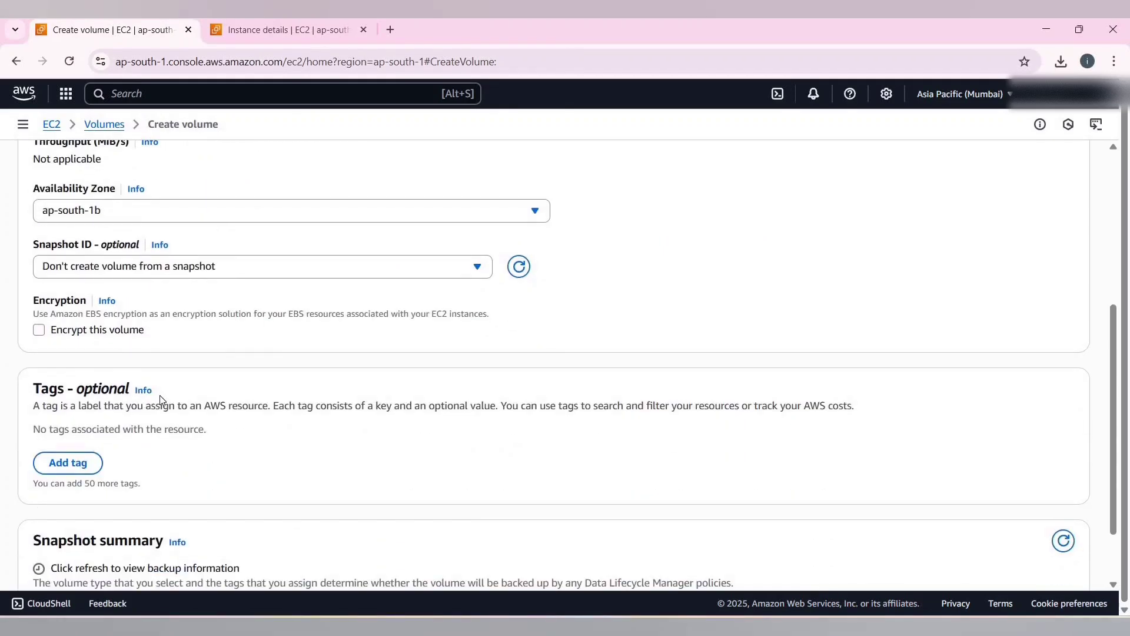
pyautogui.scroll(-2, 159, 398)
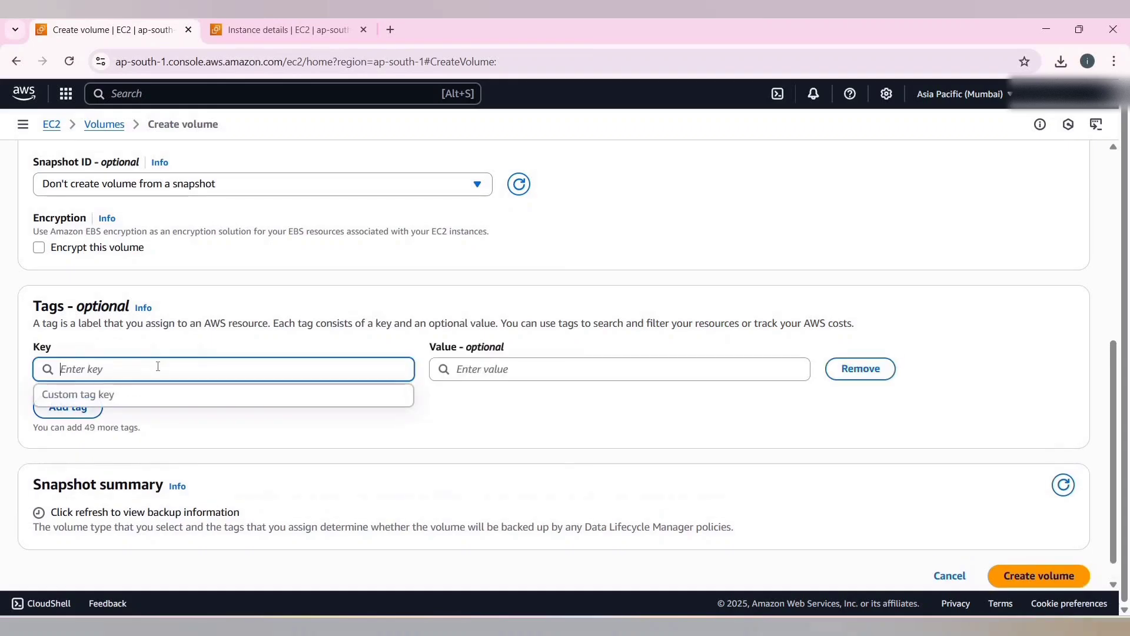
pyautogui.write('name')
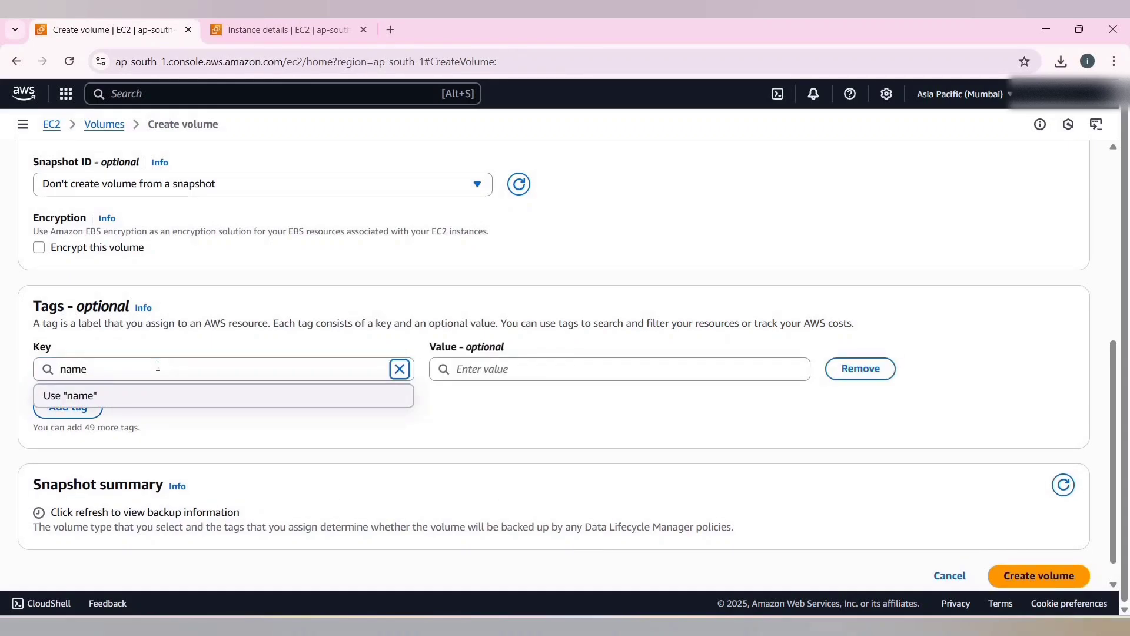
pyautogui.press('Tab')
pyautogui.write('e')
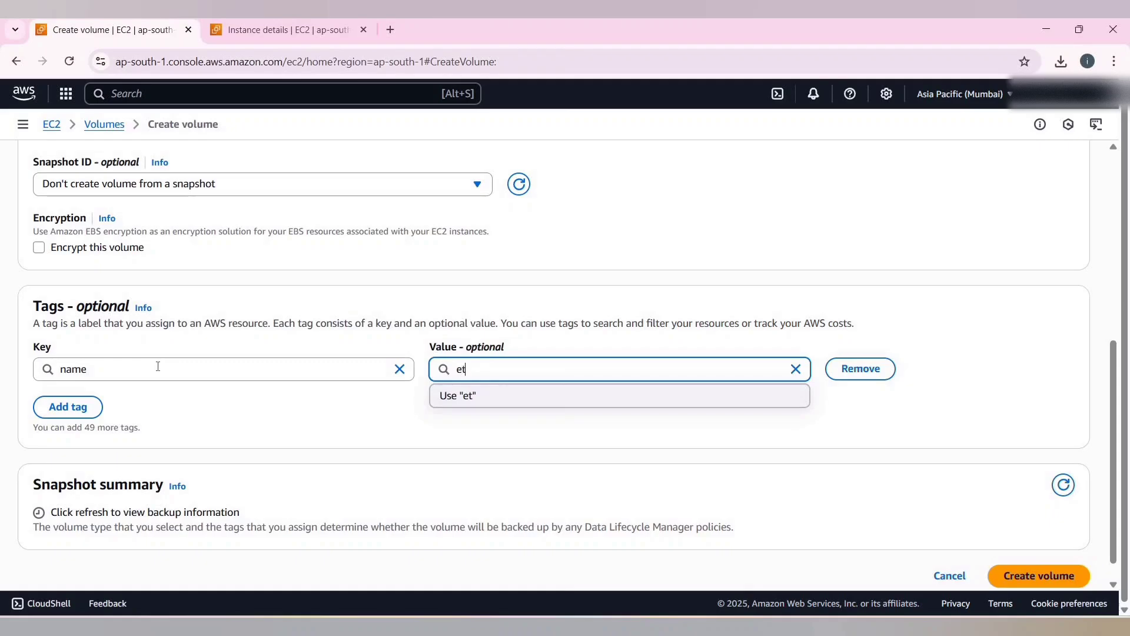
pyautogui.write('xtra_vol')
pyautogui.scroll(-1, 1104, 527)
pyautogui.scroll(-1, 1104, 527)
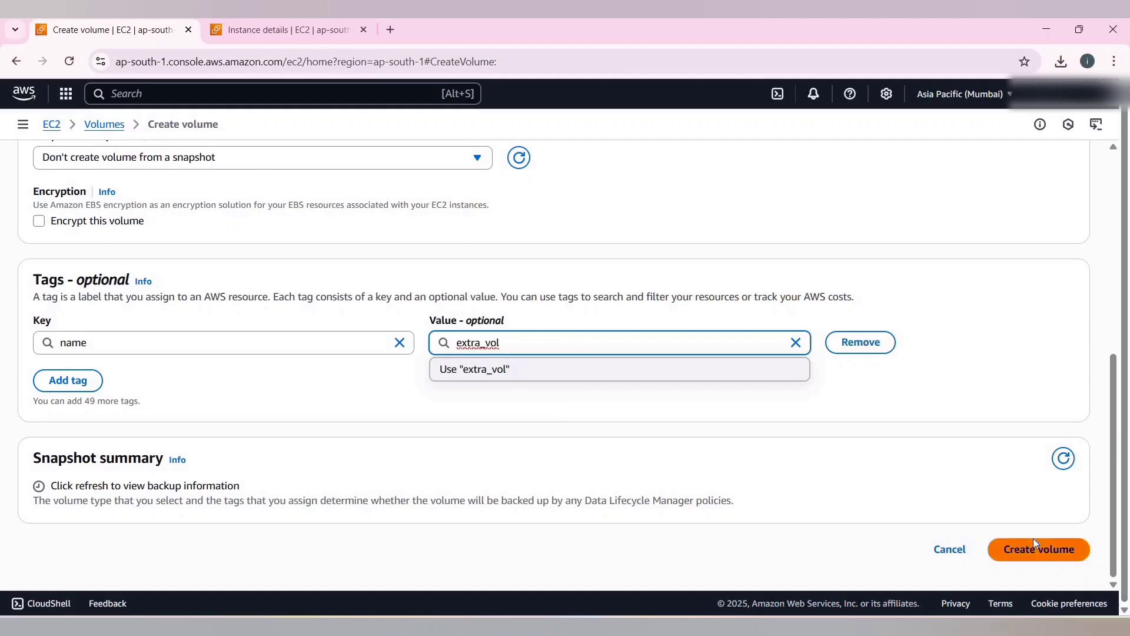
pyautogui.click(1034, 539)
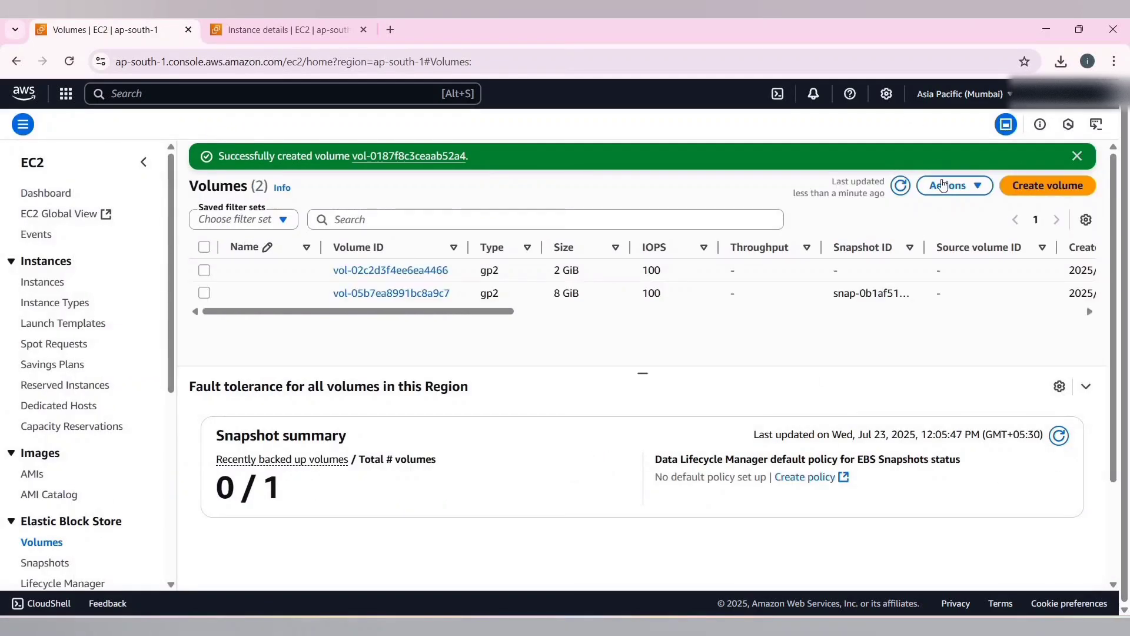
# Step: Refresh the volumes list and check each volume's Availability Zone, state and attached resources
pyautogui.click(899, 186)
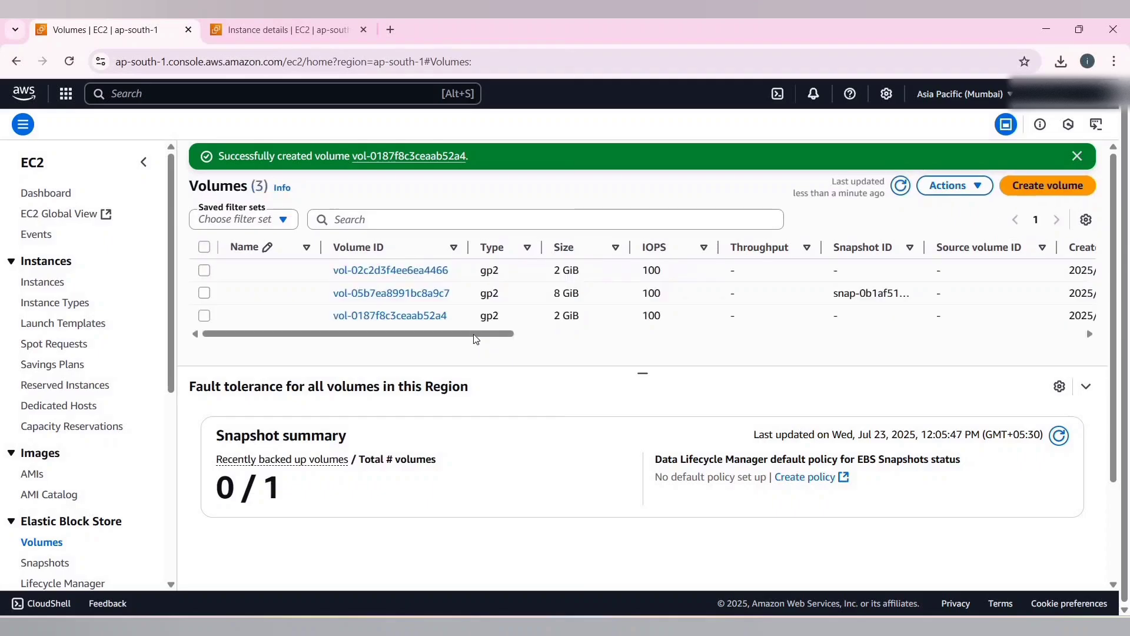
pyautogui.hscroll(2, 614, 347)
pyautogui.hscroll(8, 615, 348)
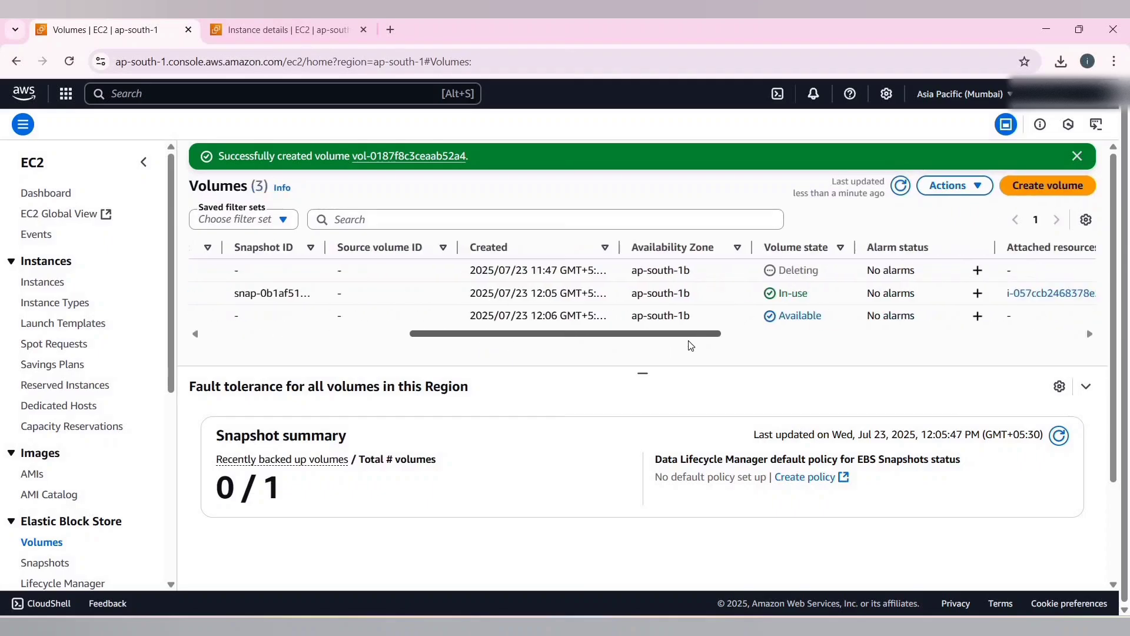
pyautogui.hscroll(-10, 596, 354)
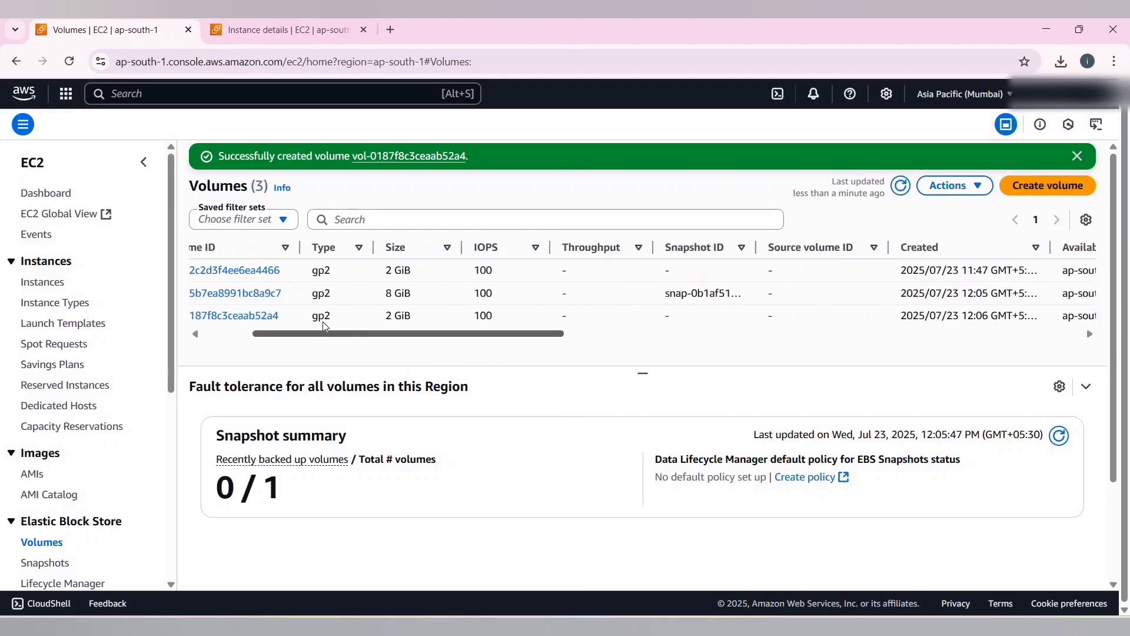
# Step: Name the newly created 2 GiB volume extra_vol in the volumes list
pyautogui.click(252, 329)
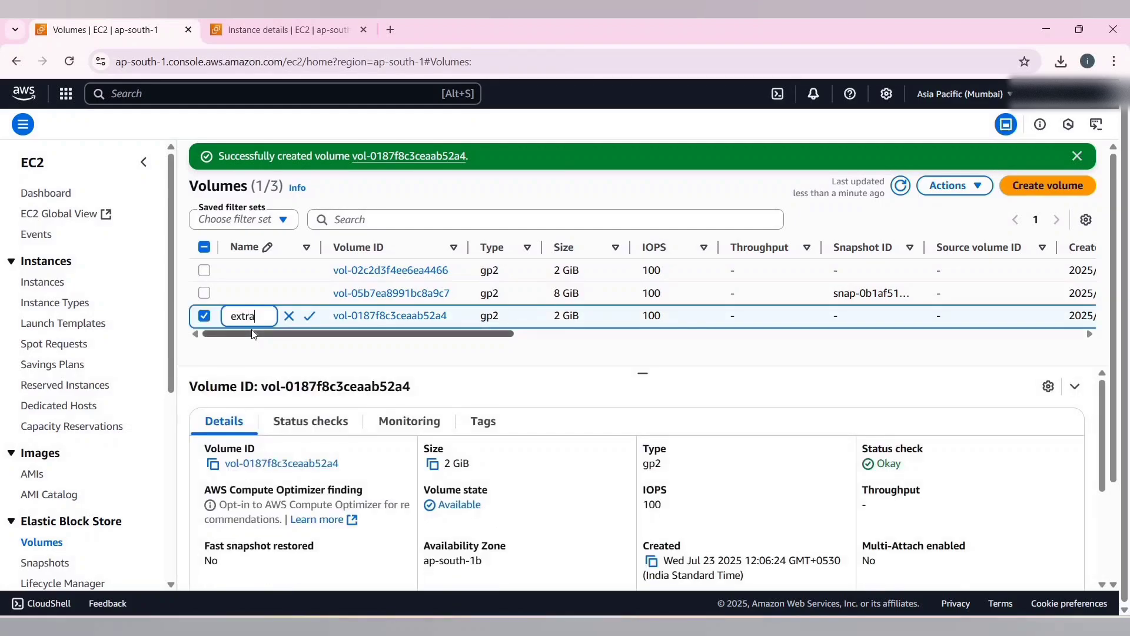
pyautogui.write('extra_vol')
pyautogui.click(309, 316)
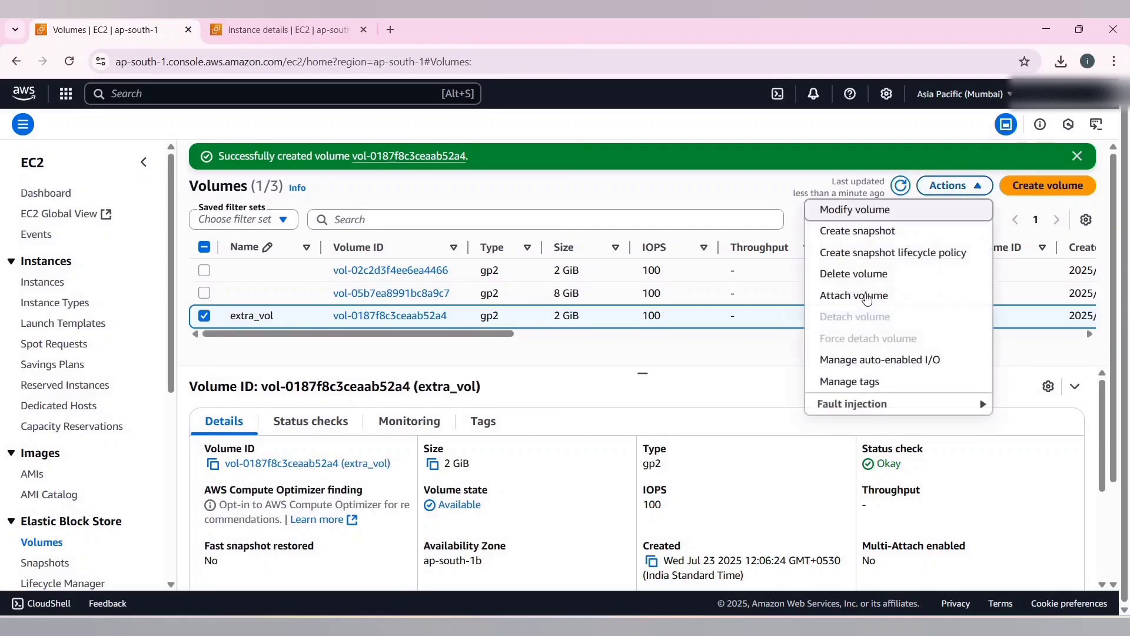
# Step: Connect to SnapshotInstance with EC2 Instance Connect over its public IP as ubuntu
pyautogui.click(427, 193)
pyautogui.click(237, 33)
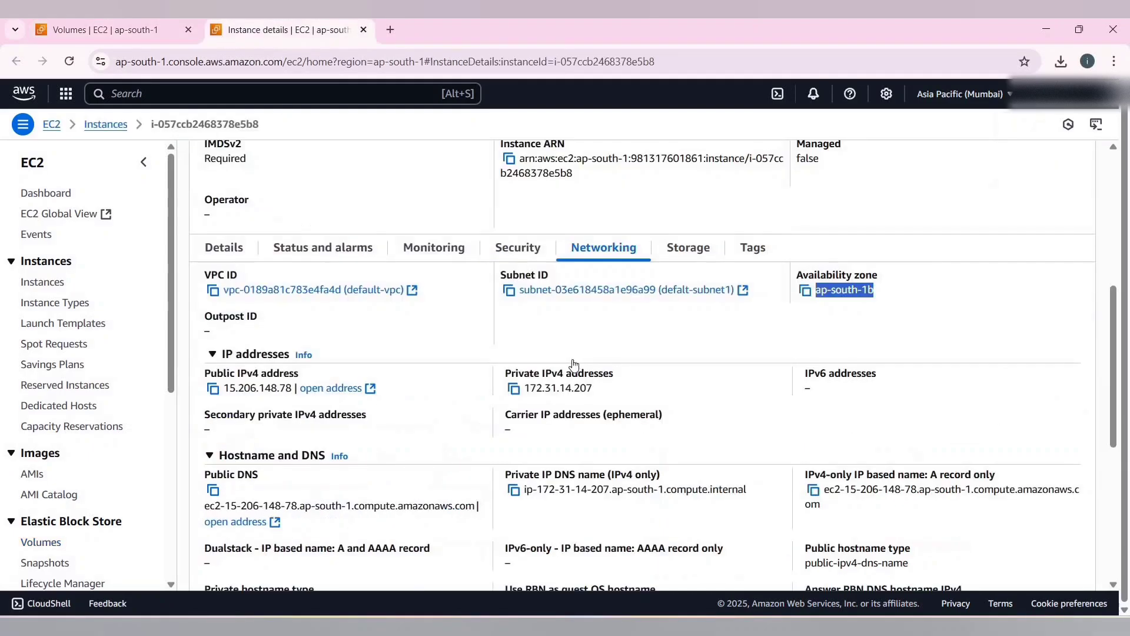
pyautogui.scroll(6, 574, 363)
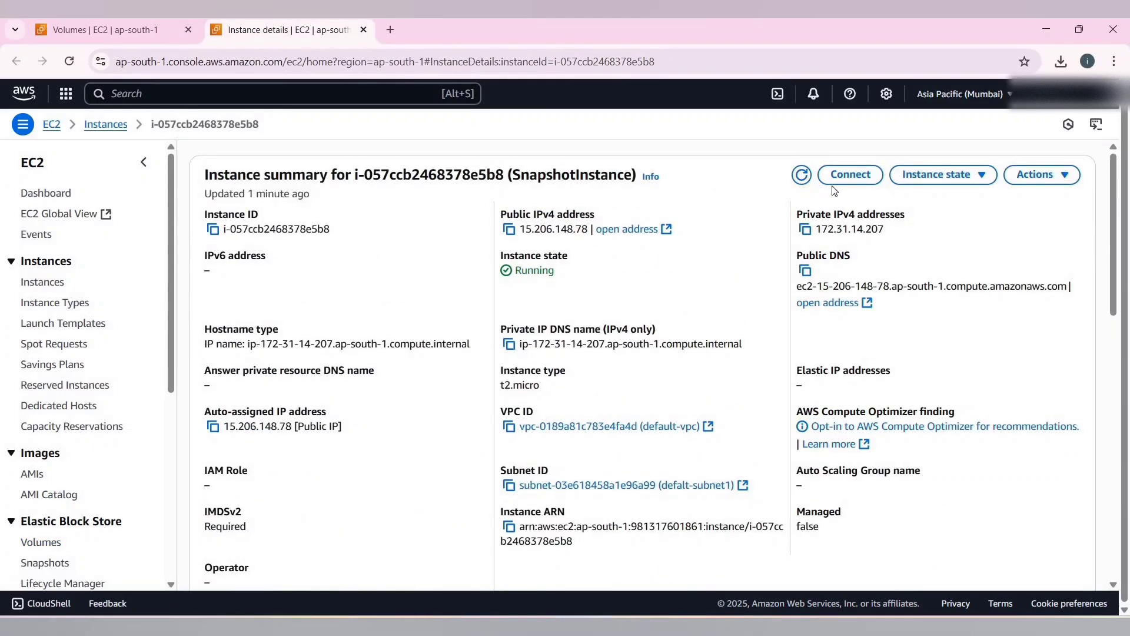
pyautogui.click(846, 181)
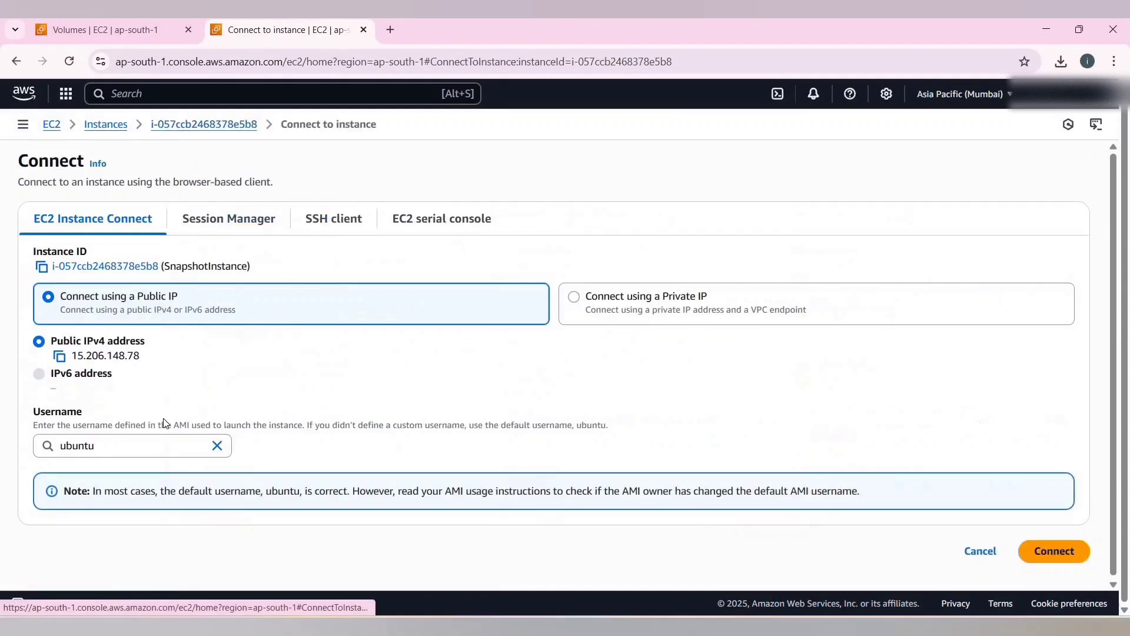
pyautogui.click(1042, 552)
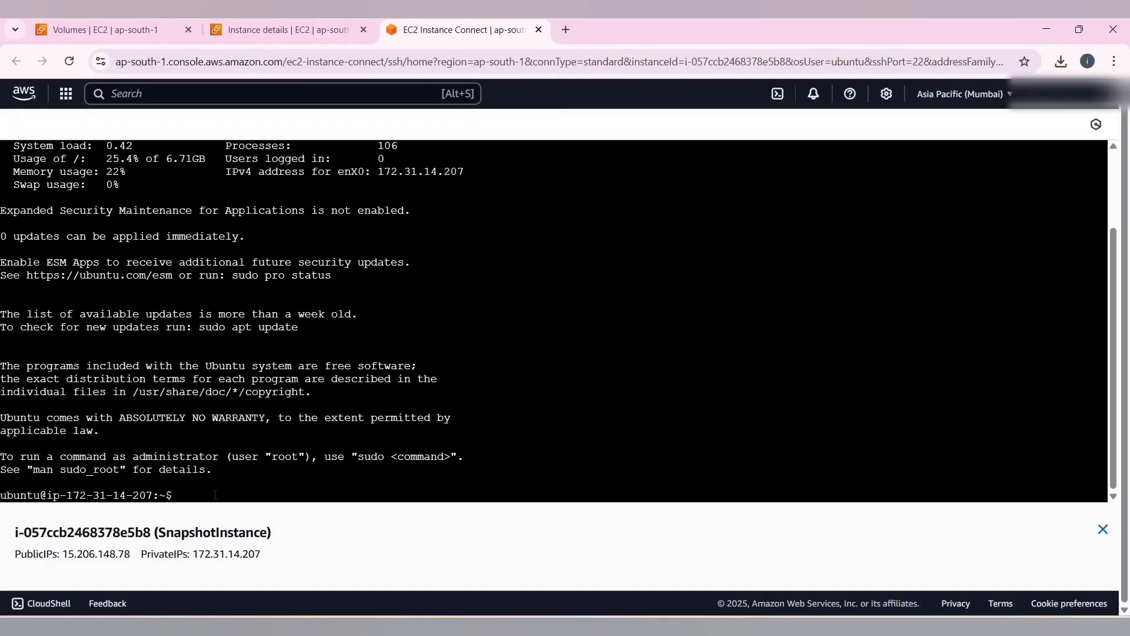
# Step: Switch to a root shell with sudo -i and list the instance's block devices with lsblk
pyautogui.write('sudo -i')
pyautogui.press('Return')
pyautogui.write('ls')
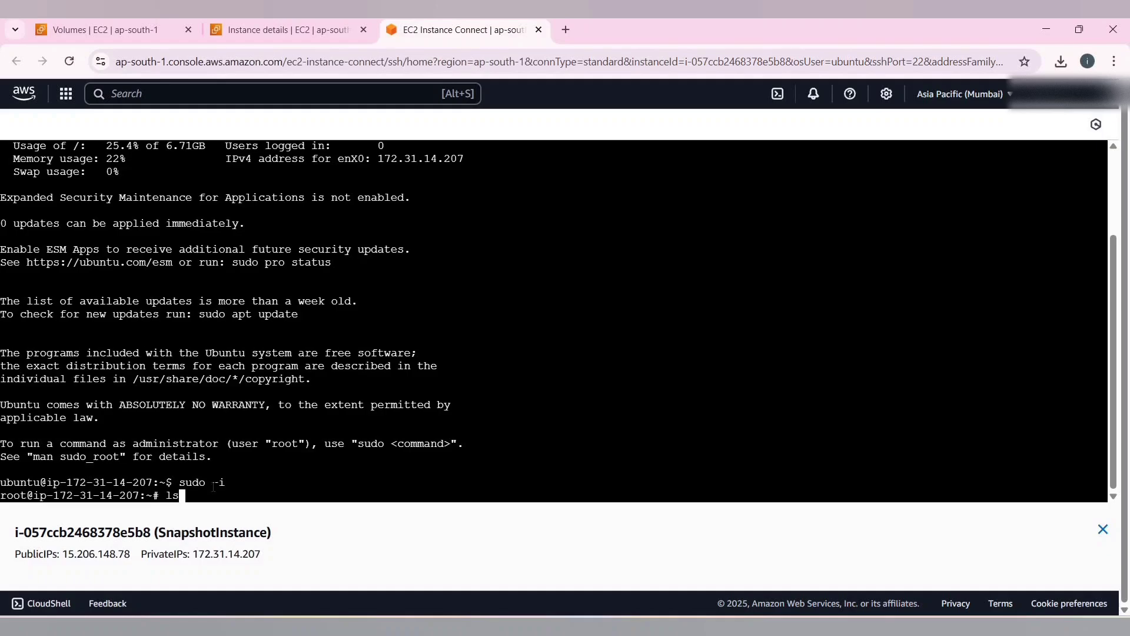
pyautogui.write('blk')
pyautogui.press('Return')
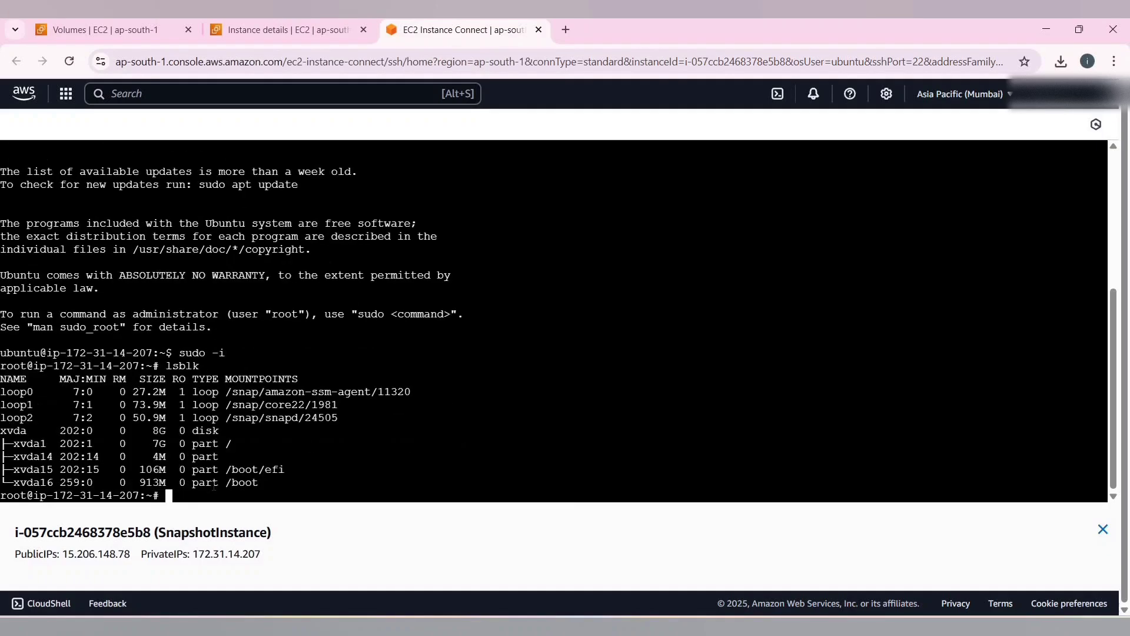
pyautogui.moveTo(286, 482); pyautogui.dragTo(3, 392)
pyautogui.click(415, 398)
# Step: Attach the extra_vol volume to the running SnapshotInstance with the device name /dev/sdf
pyautogui.hotkey('ctrl', '1')
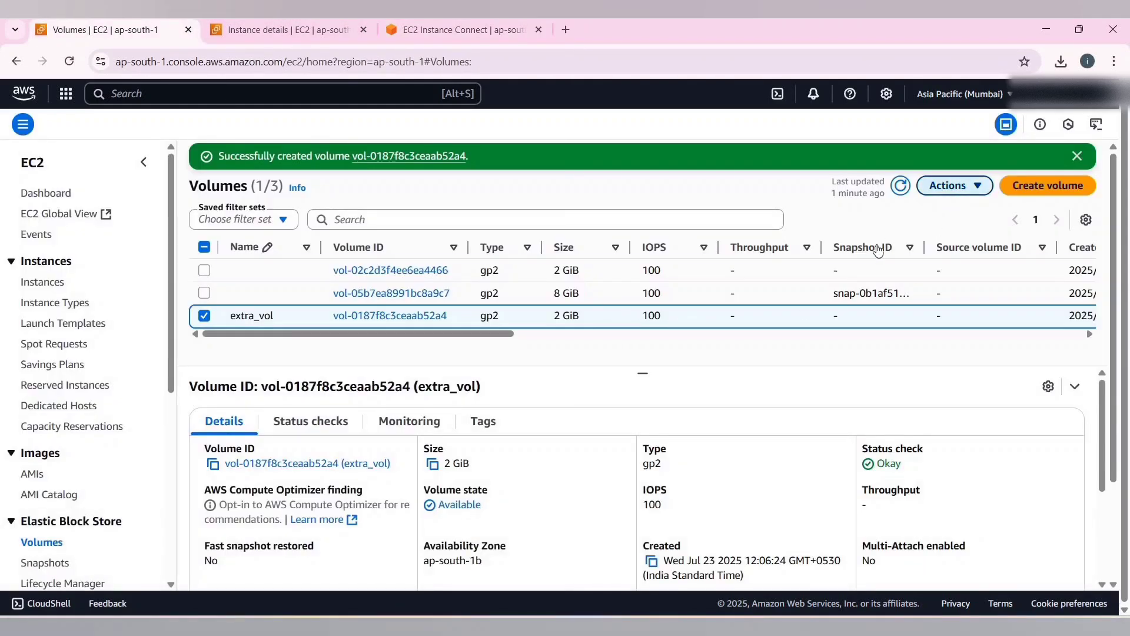
pyautogui.click(944, 189)
pyautogui.click(854, 295)
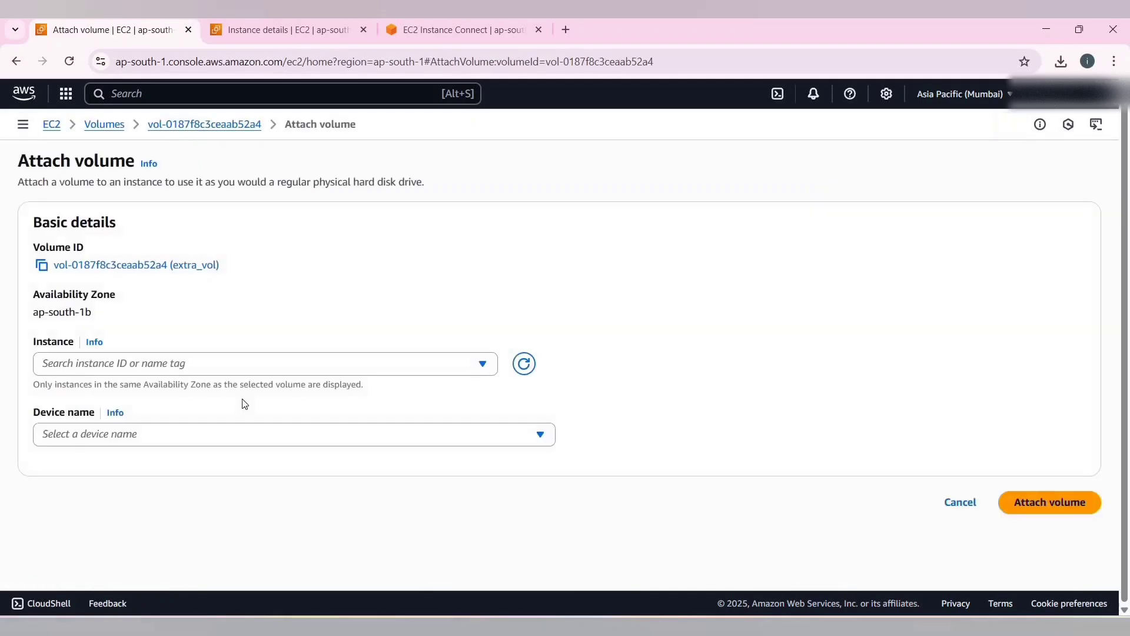
pyautogui.click(256, 366)
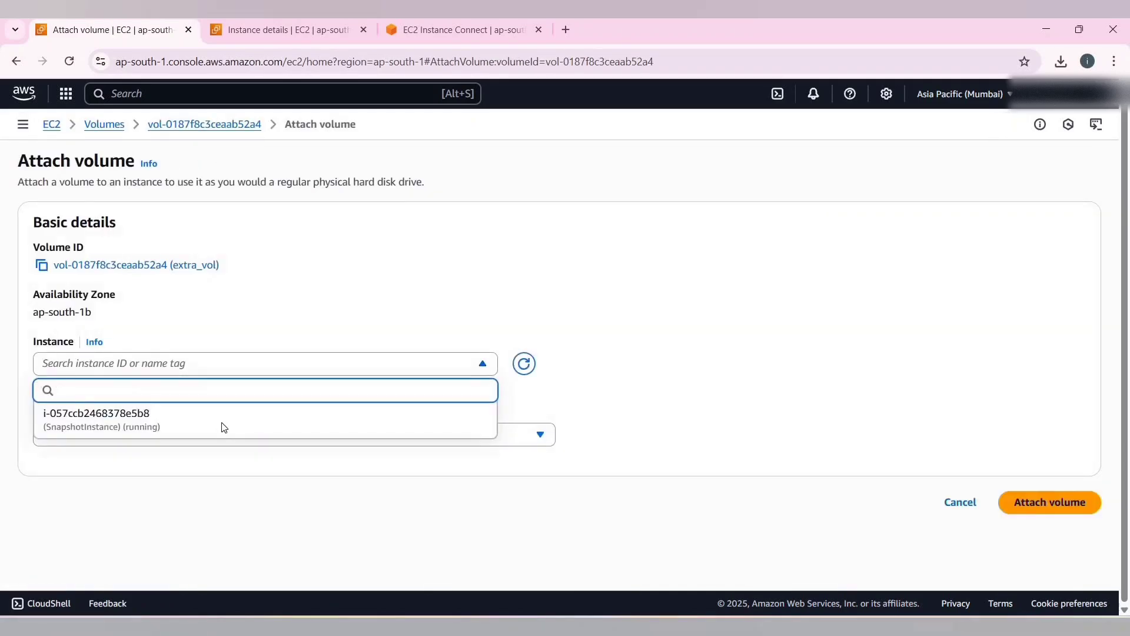
pyautogui.click(212, 419)
pyautogui.scroll(-1, 194, 416)
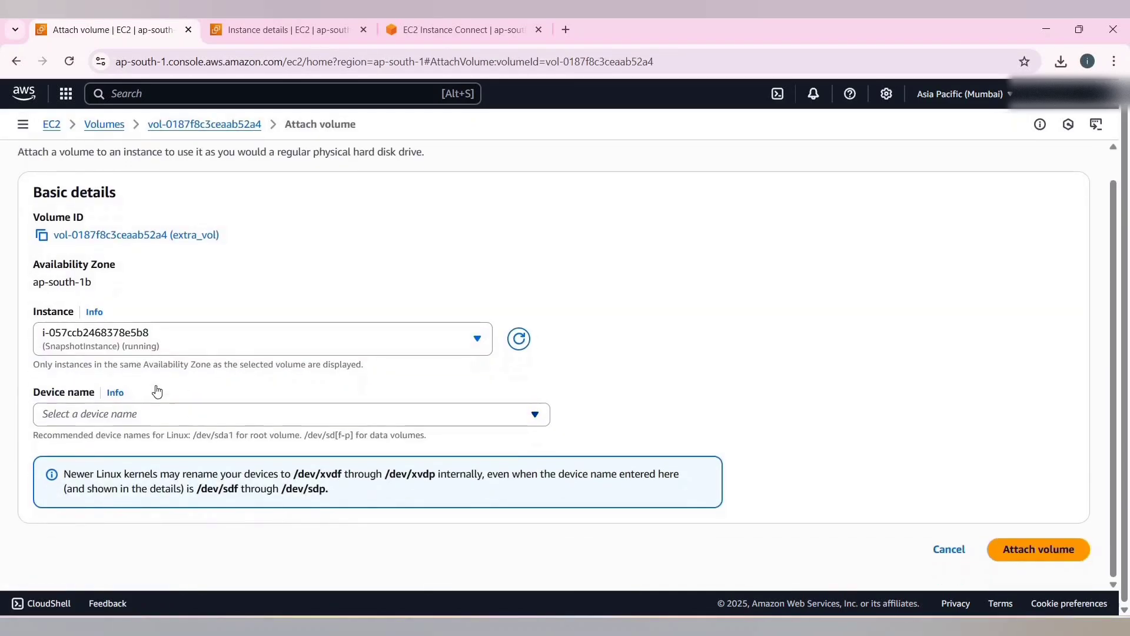
pyautogui.click(157, 414)
pyautogui.scroll(-2, 147, 353)
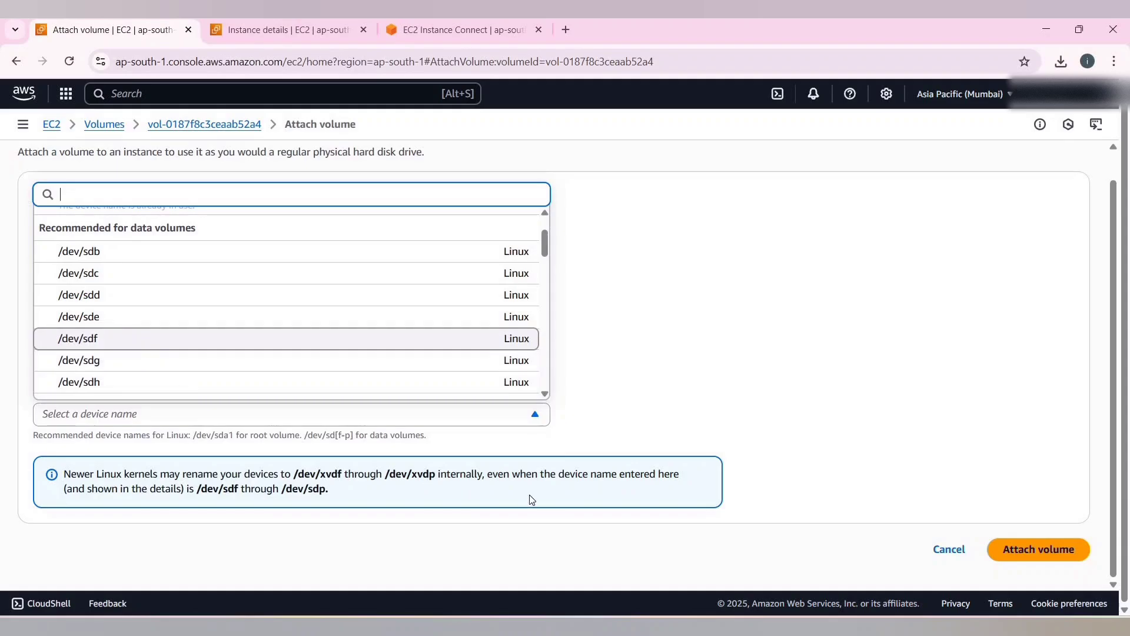
pyautogui.press('Return')
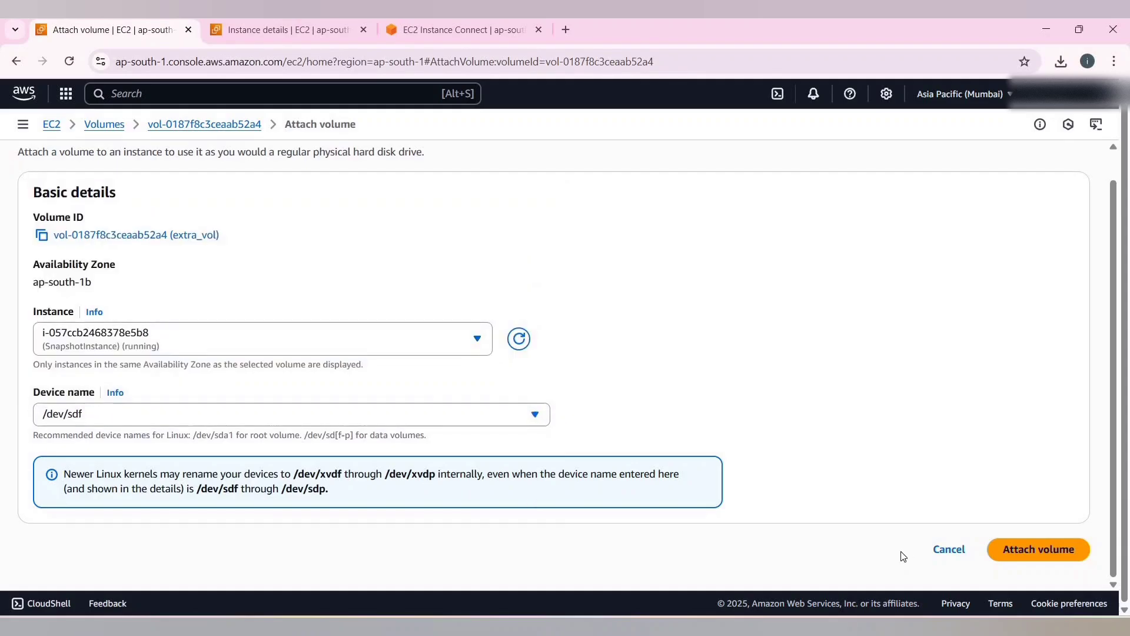
pyautogui.click(1023, 549)
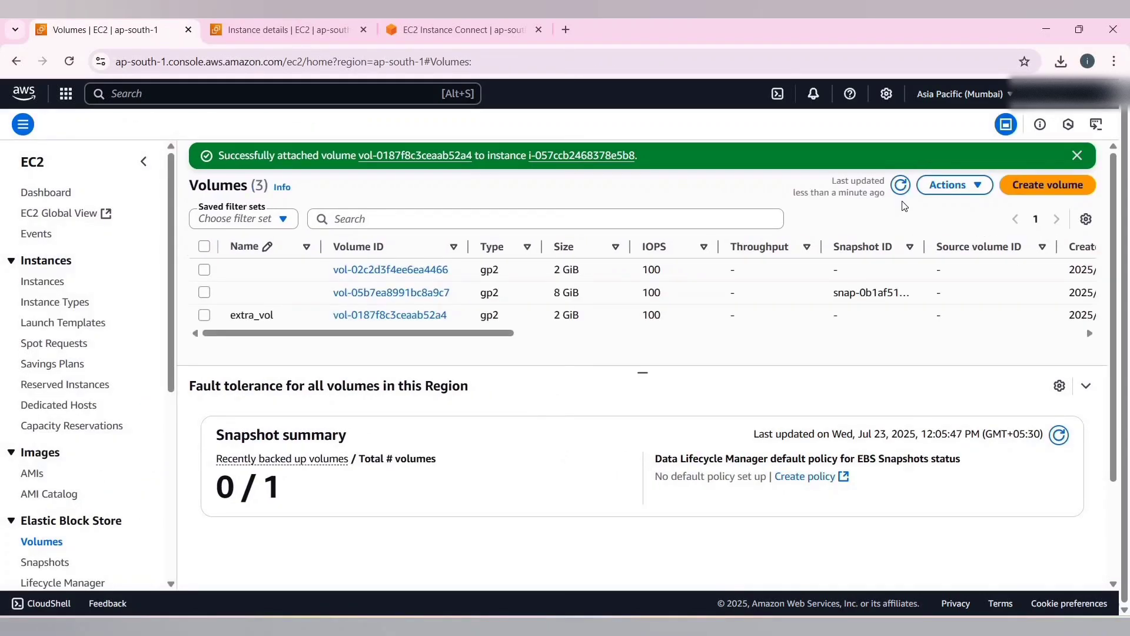
# Step: Refresh SnapshotInstance's details and check the block devices listed in its storage information
pyautogui.click(266, 26)
pyautogui.scroll(-2, 582, 311)
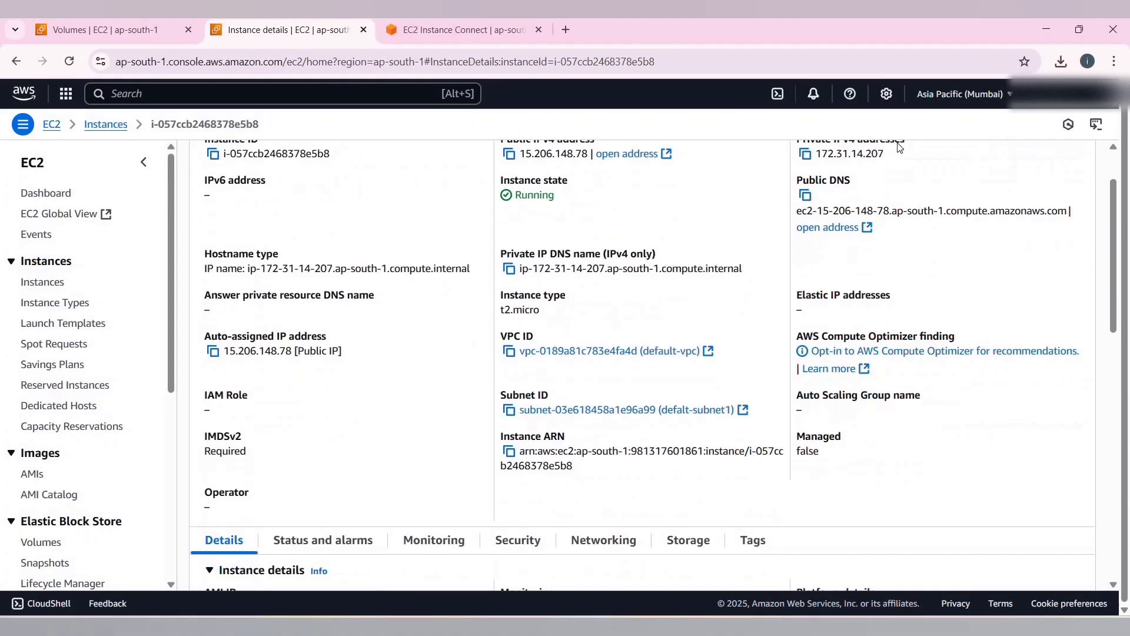
pyautogui.scroll(2, 530, 247)
pyautogui.click(802, 175)
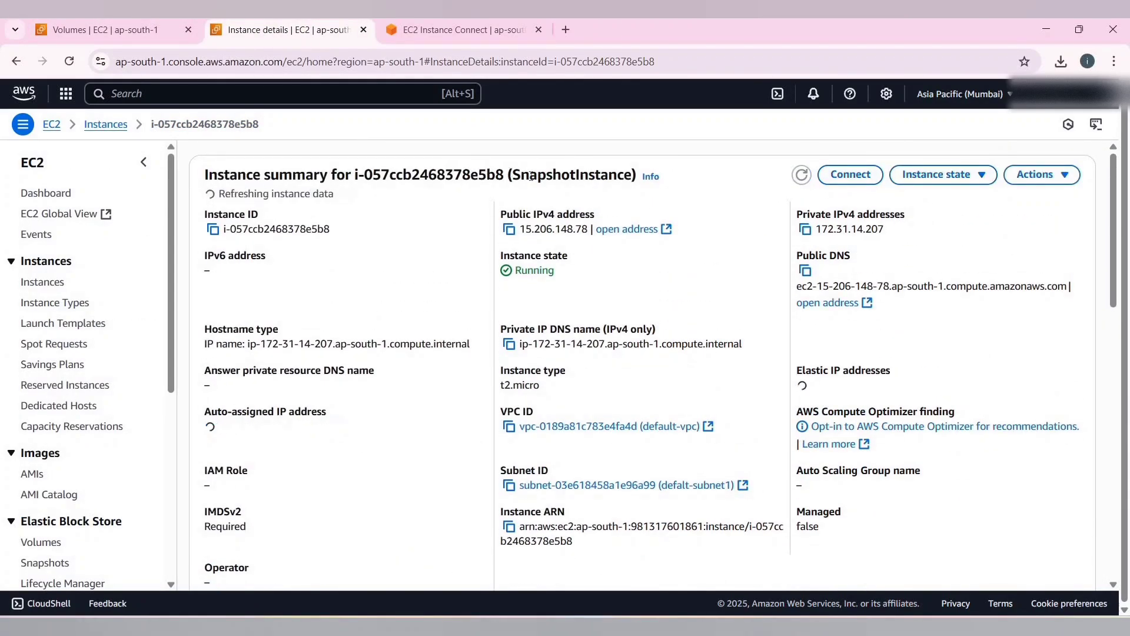
pyautogui.moveTo(520, 174); pyautogui.dragTo(580, 175)
pyautogui.scroll(-4, 578, 283)
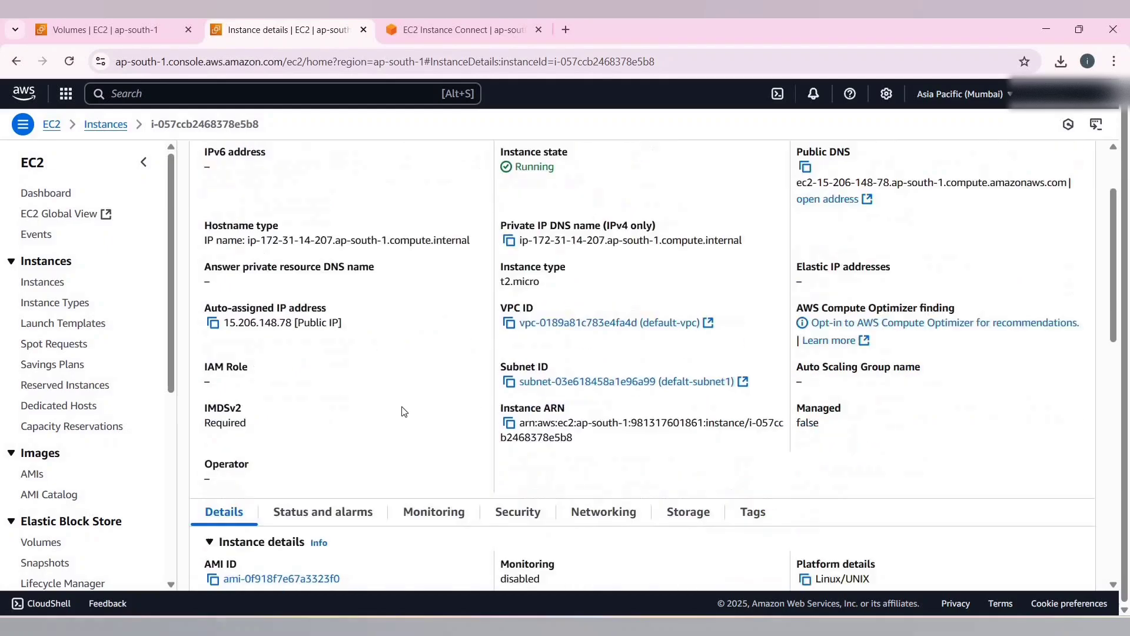
pyautogui.click(689, 397)
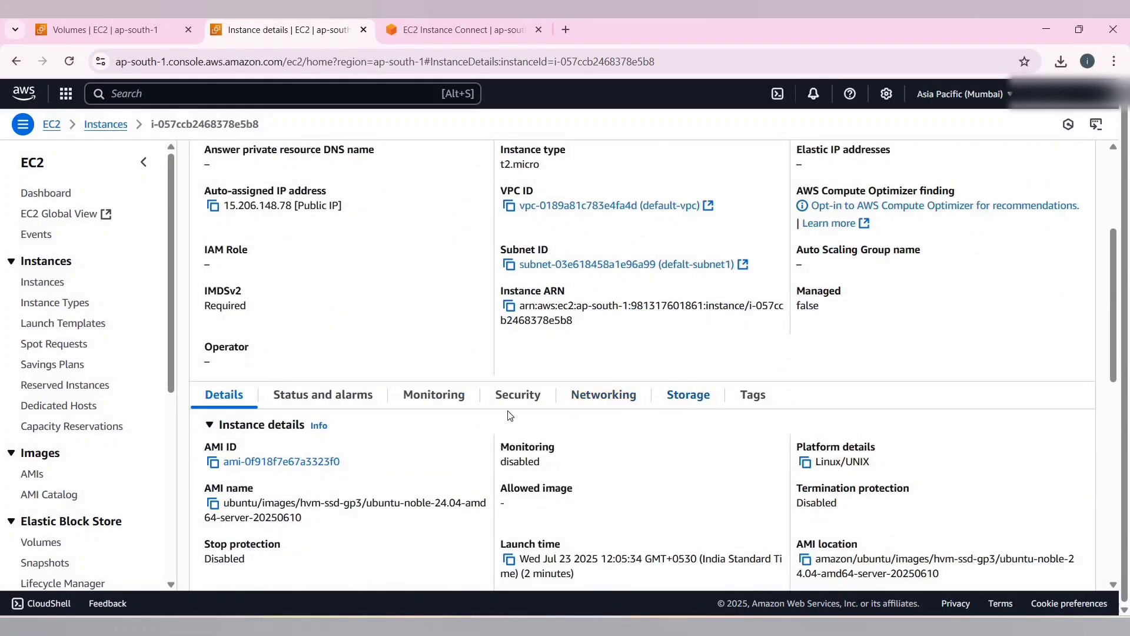
pyautogui.scroll(-4, 448, 402)
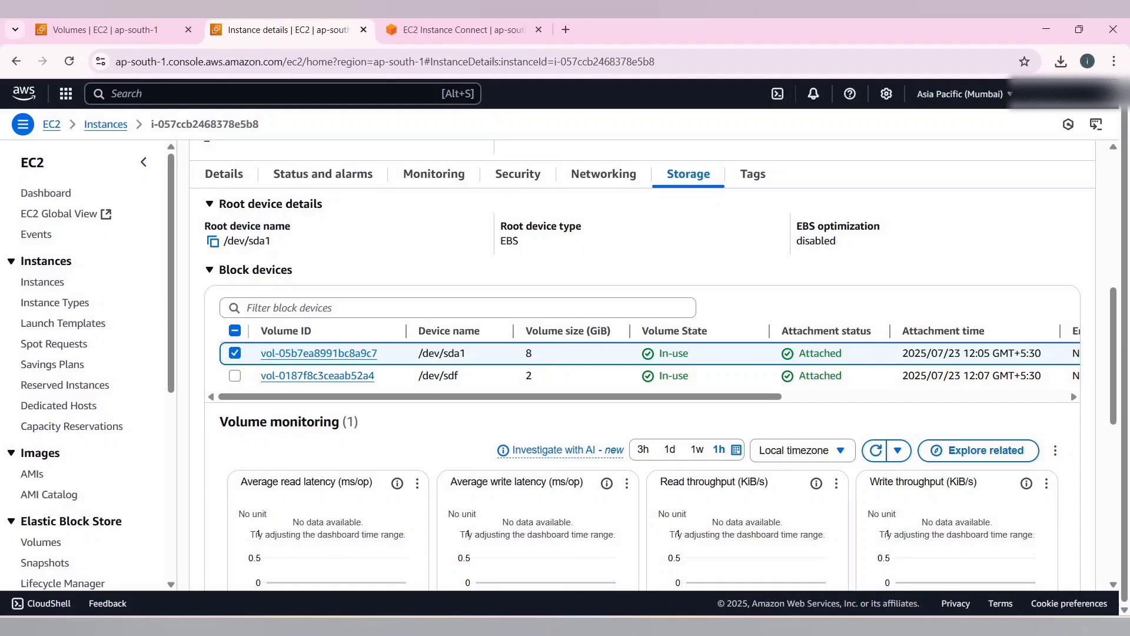
# Step: Return to the instance's terminal session and list the block devices again with lsblk to look for the attached disk
pyautogui.click(481, 24)
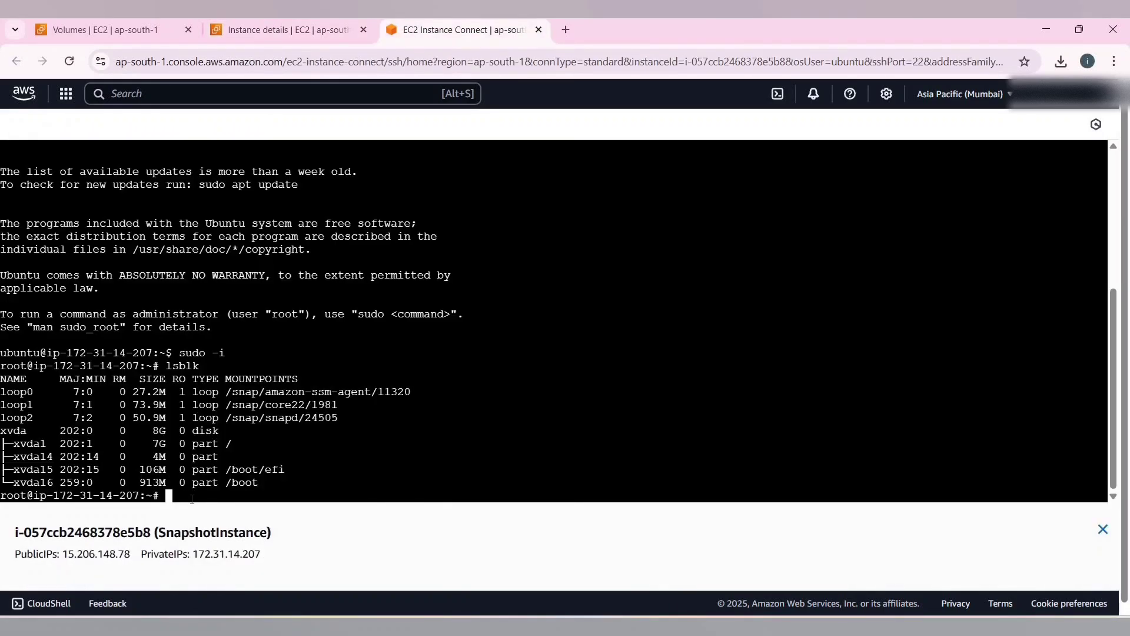
pyautogui.write('lsblk')
pyautogui.press('Return')
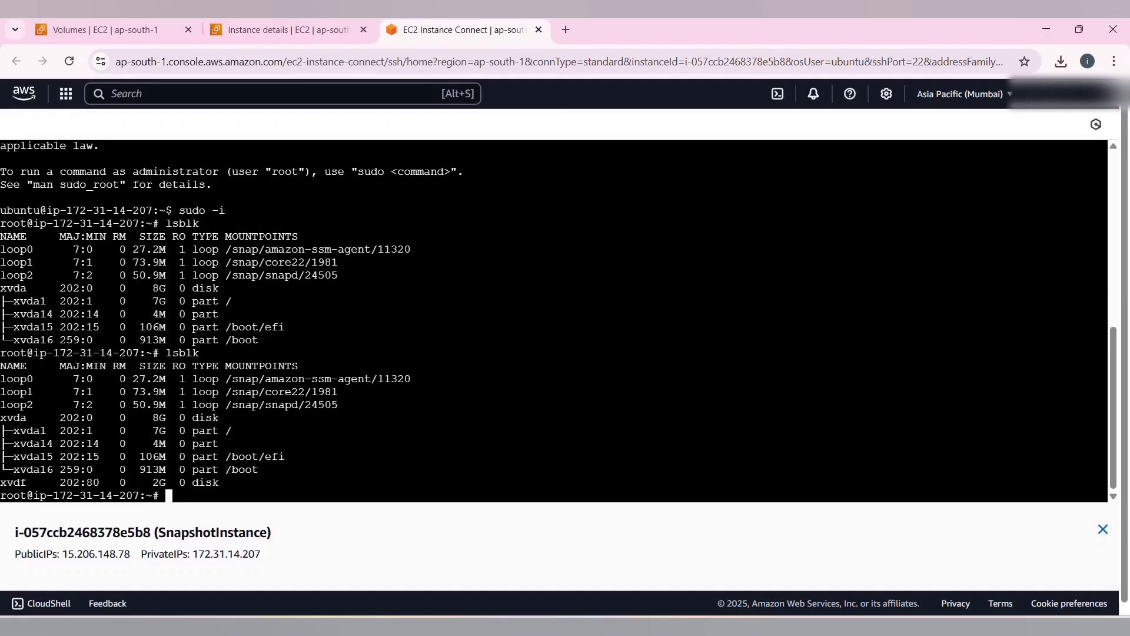
pyautogui.moveTo(52, 478); pyautogui.dragTo(1, 469)
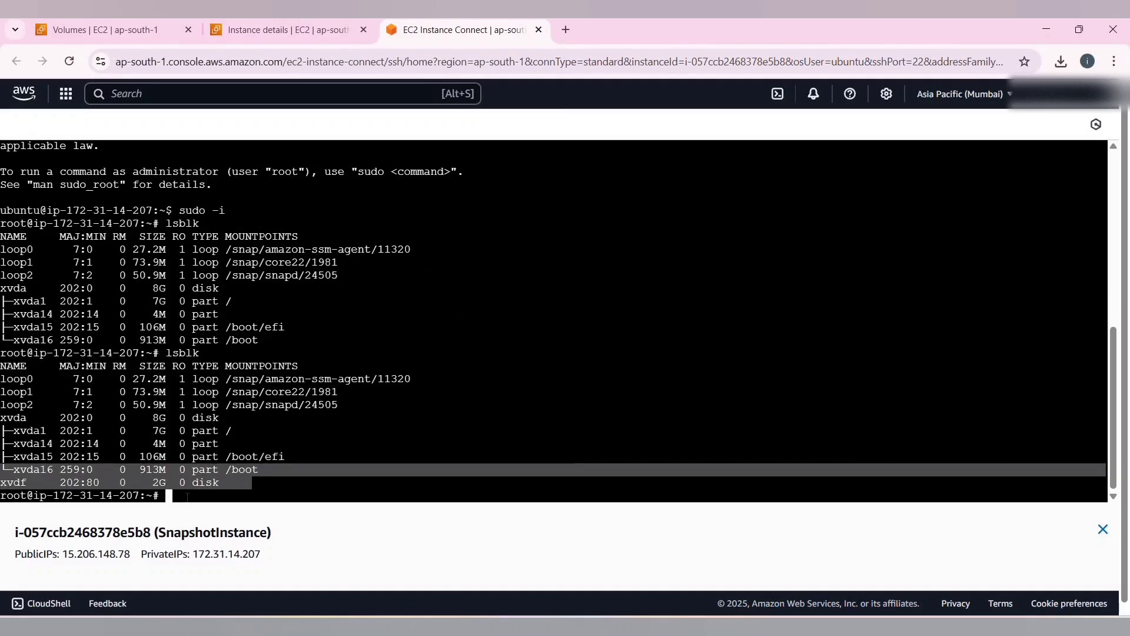
pyautogui.click(187, 498)
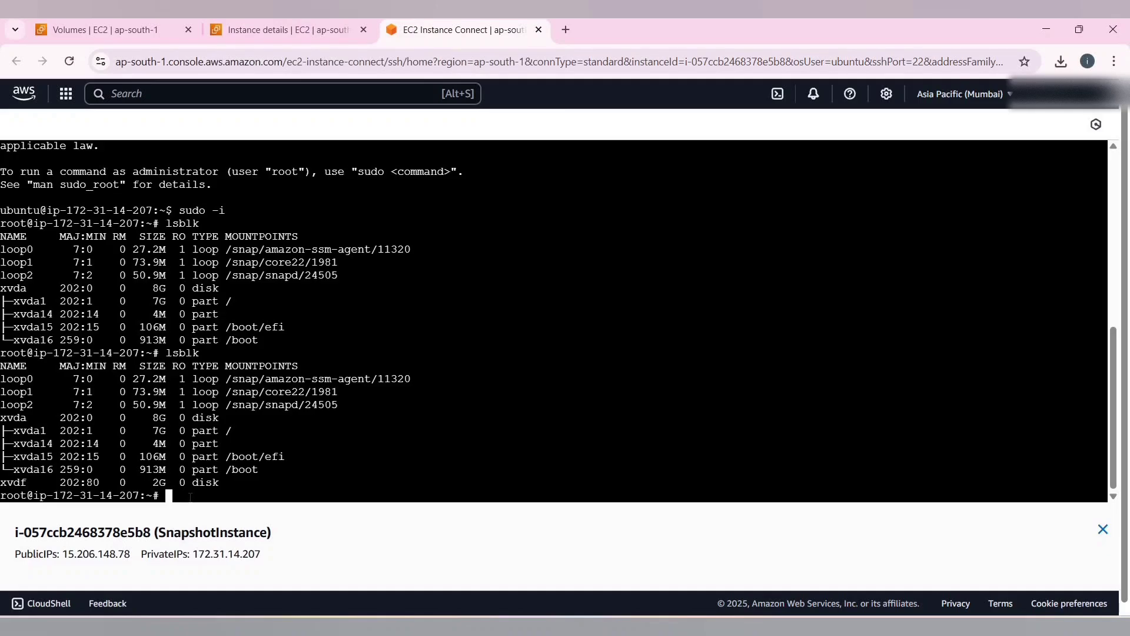
# Step: Check whether the attached disk holds a file system with file -s /dev/xvdf
pyautogui.write('file -s /dev/xvd')
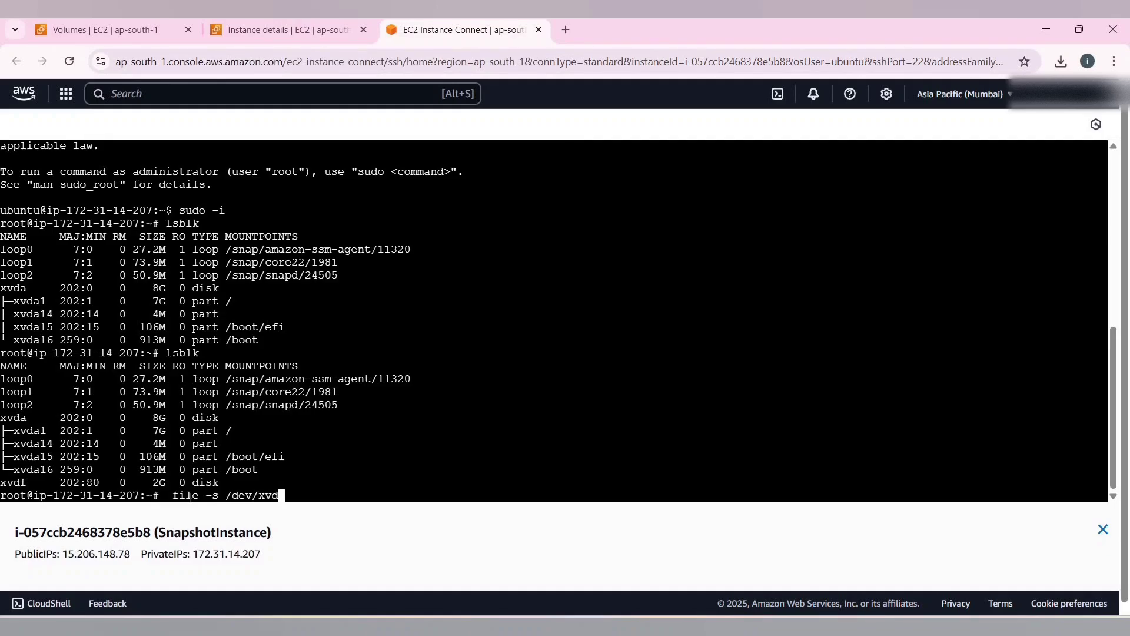
pyautogui.write('f')
pyautogui.press('Return')
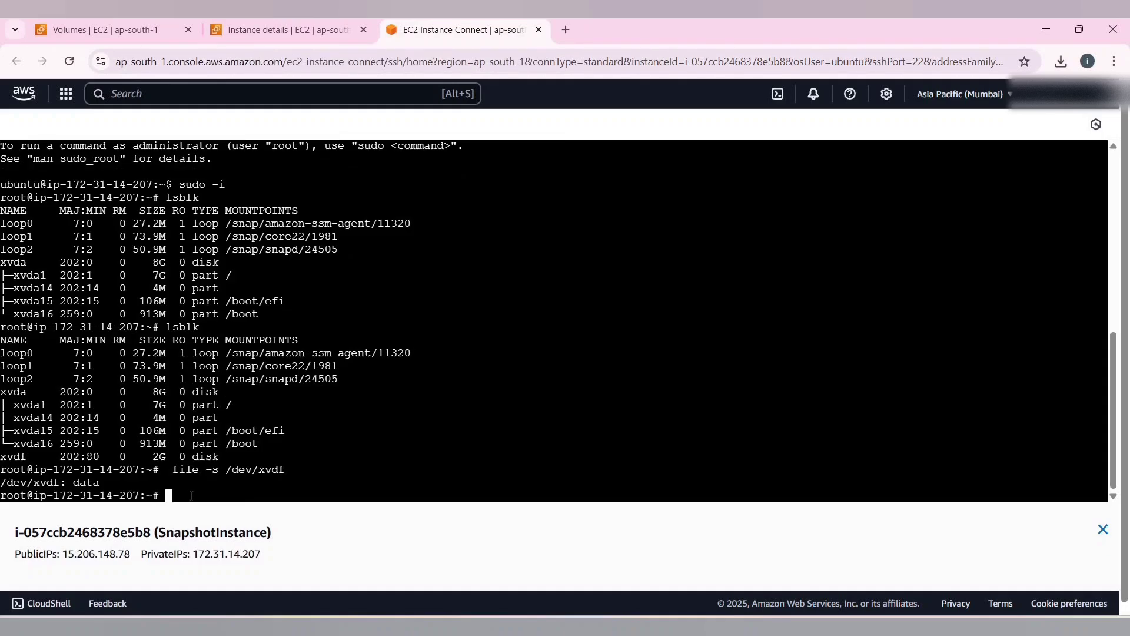
# Step: Format the attached disk as ext4 with mkfs -t ext4 /dev/xvdf
pyautogui.write('mkfs -t ext4 /')
pyautogui.write('dev/xvdf')
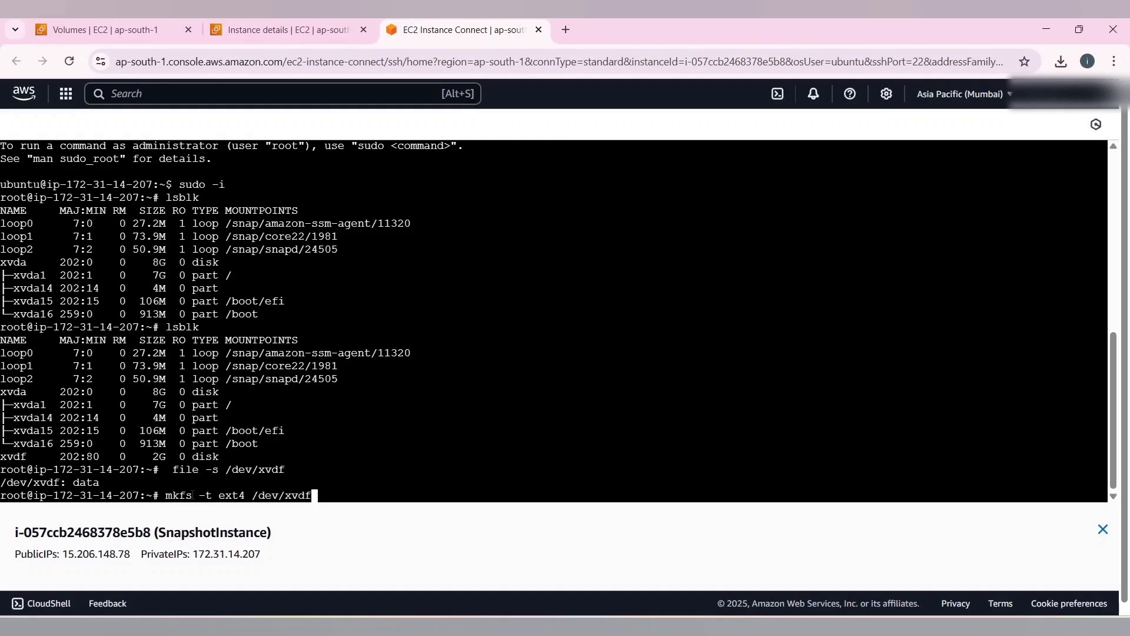
pyautogui.press('Return')
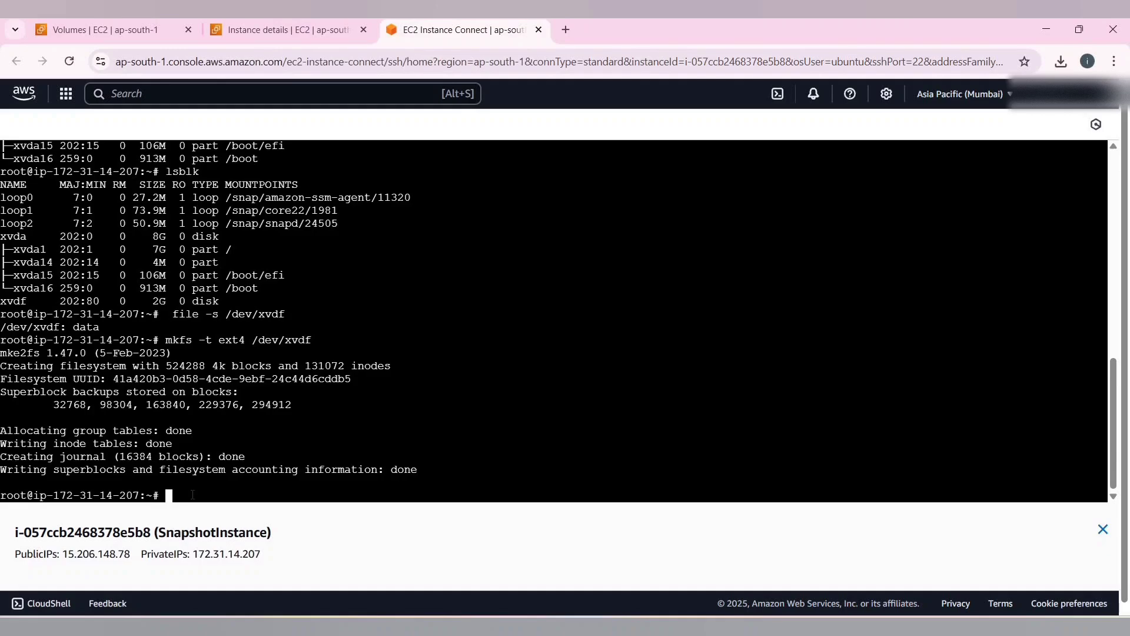
# Step: Print the working directory, move up to the root directory with cd .. and list its contents
pyautogui.write('pwd')
pyautogui.press('Return')
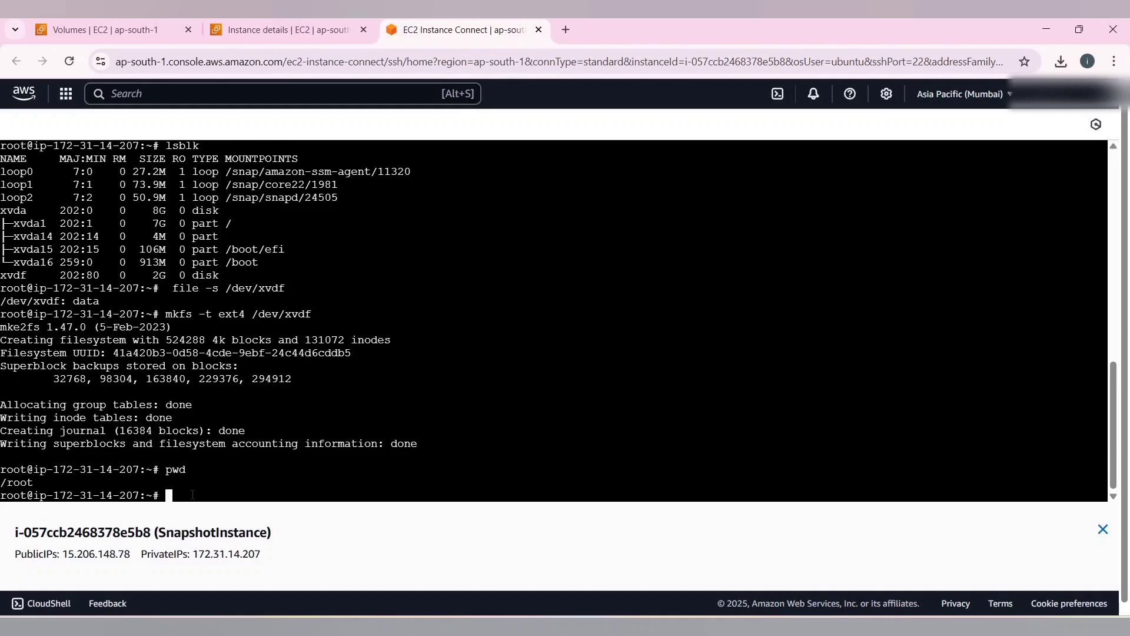
pyautogui.write('cd ..')
pyautogui.press('Return')
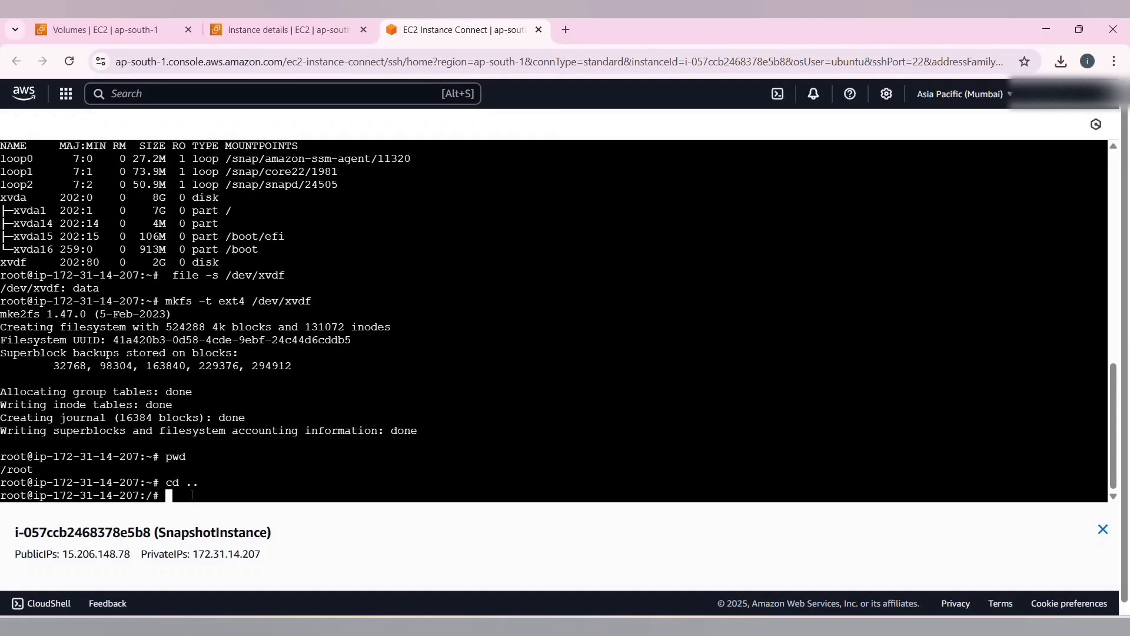
pyautogui.write('ls')
pyautogui.press('Return')
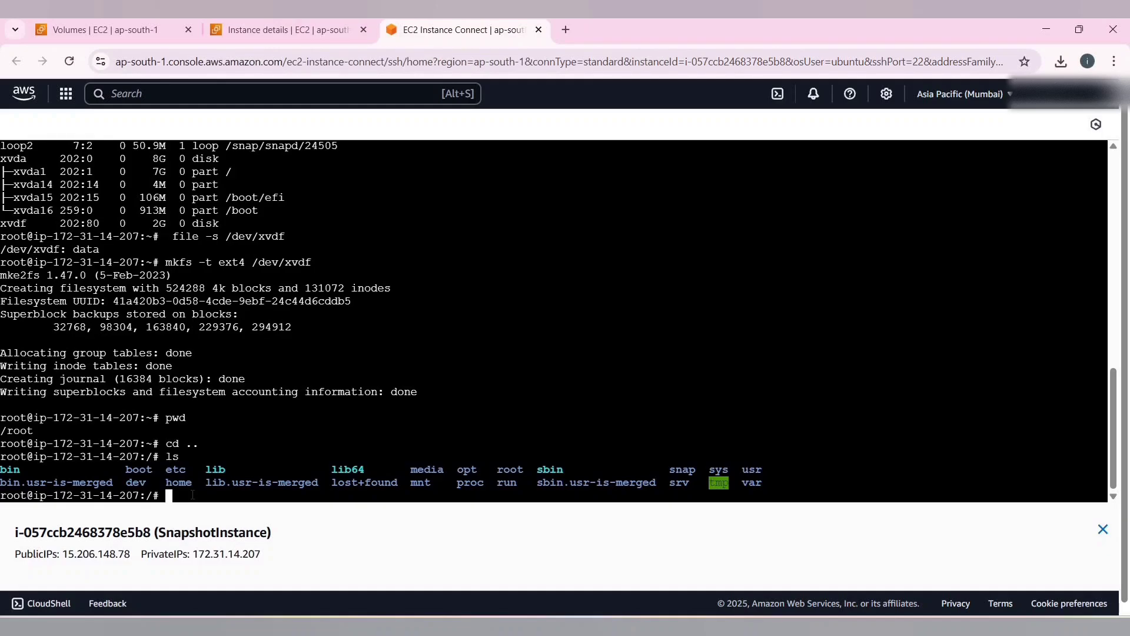
# Step: Create a directory named my_dir in the root directory and list the contents to check for it
pyautogui.write('mkdir my_dir')
pyautogui.press('Return')
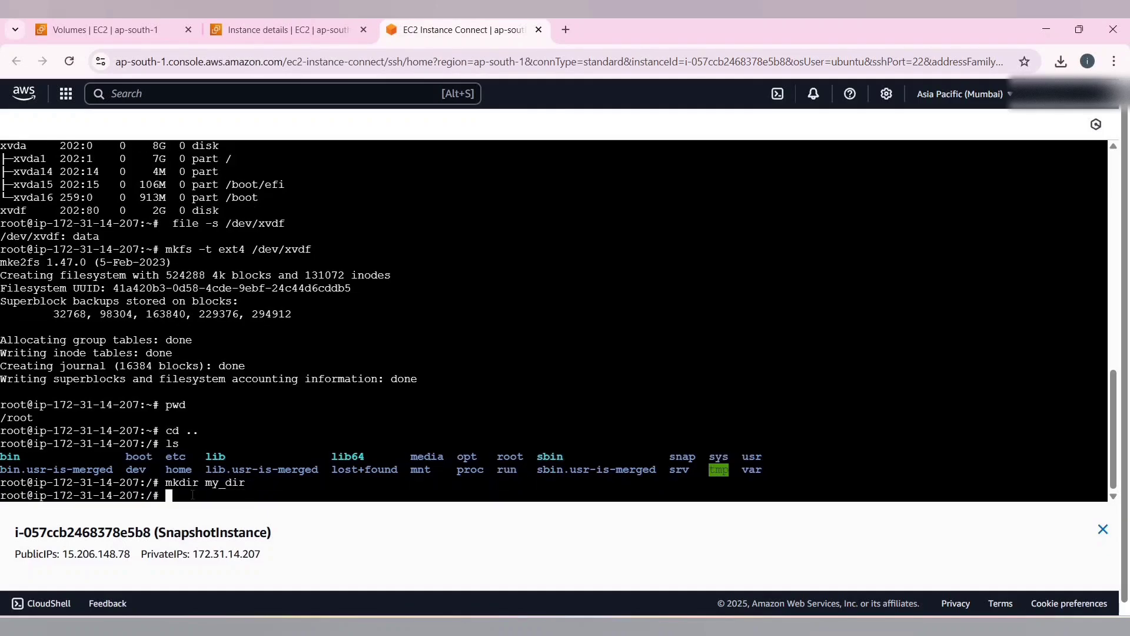
pyautogui.write('ls')
pyautogui.press('Return')
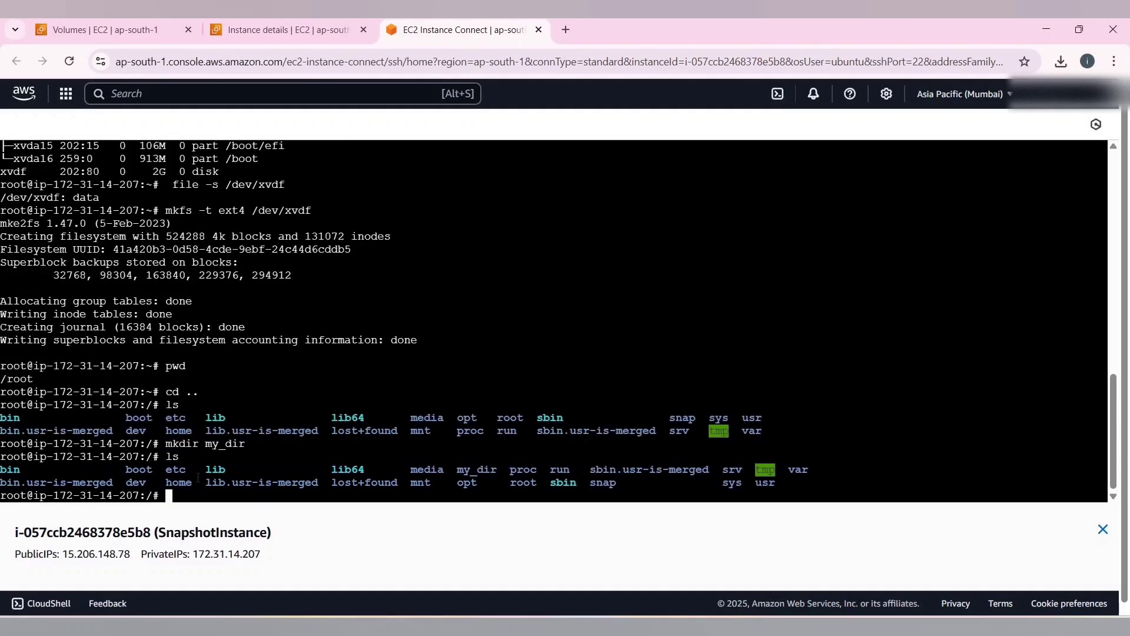
pyautogui.moveTo(450, 470); pyautogui.dragTo(498, 469)
pyautogui.click(253, 491)
# Step: Mount /dev/xvdf on /my_dir and verify the directory with mountpoint my_dir
pyautogui.write('mount /dev/xvdf /')
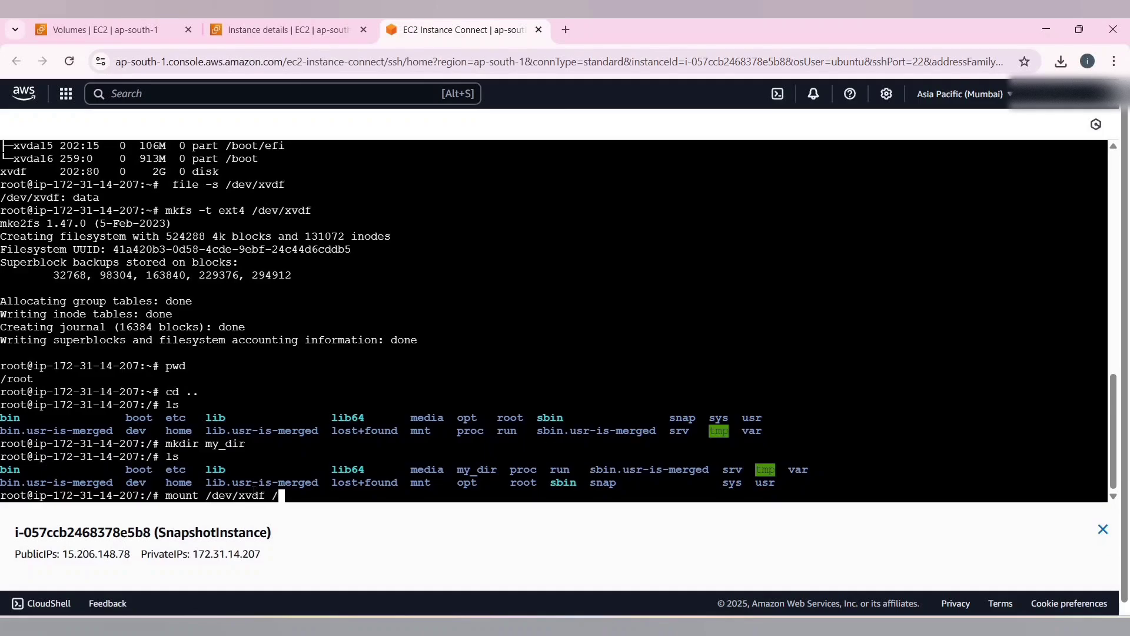
pyautogui.write('my_dir')
pyautogui.press('Return')
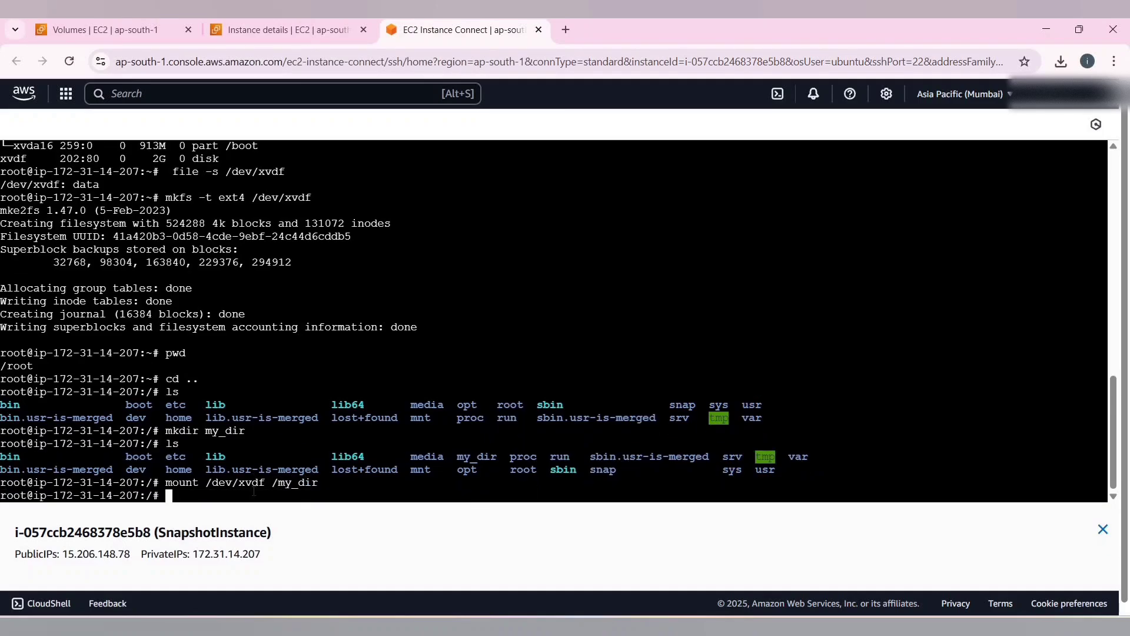
pyautogui.write('mountpoint my')
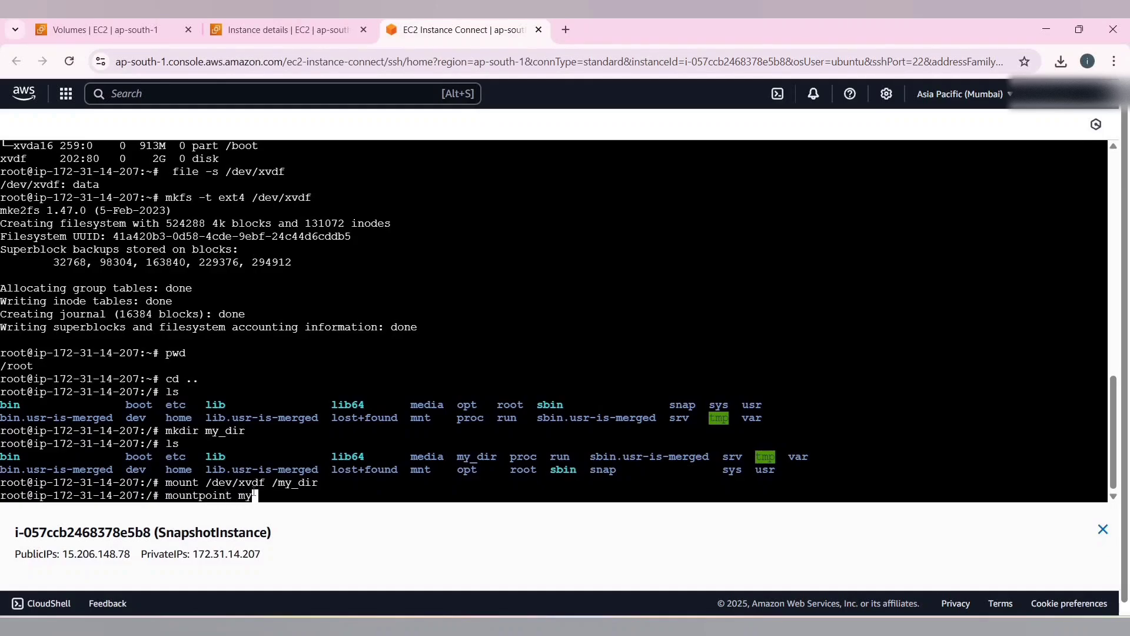
pyautogui.write('_dir')
pyautogui.press('Return')
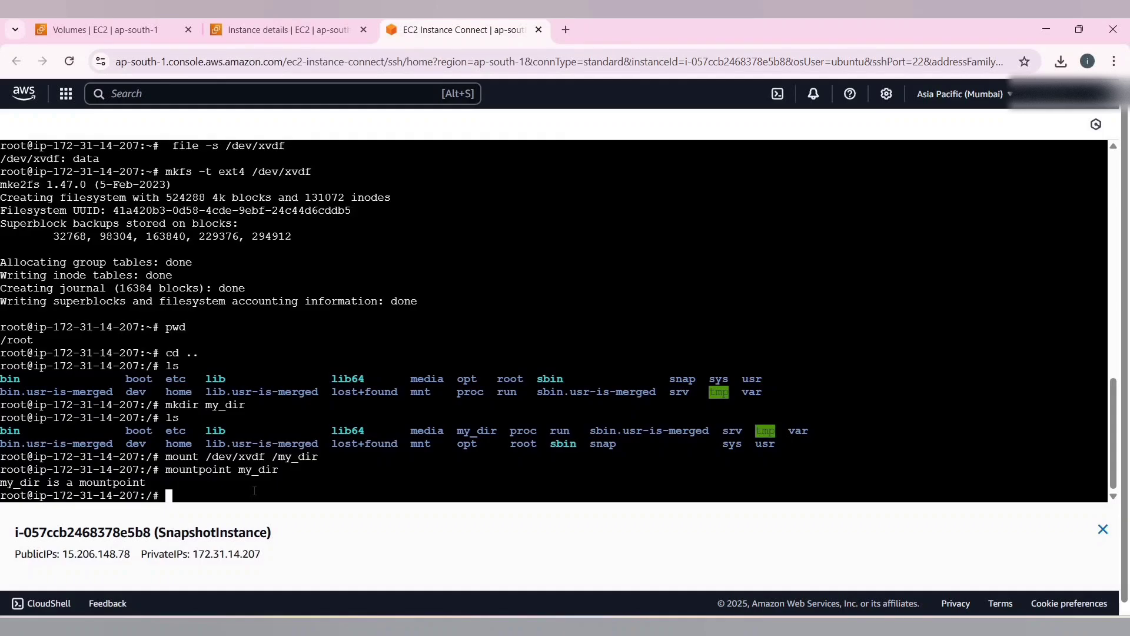
pyautogui.write('nano')
pyautogui.press('BackSpace')
pyautogui.press('BackSpace')
pyautogui.press('BackSpace')
pyautogui.press('BackSpace')
# Step: Change into the my_dir directory and list its contents
pyautogui.write('cd my_dir')
pyautogui.press('Return')
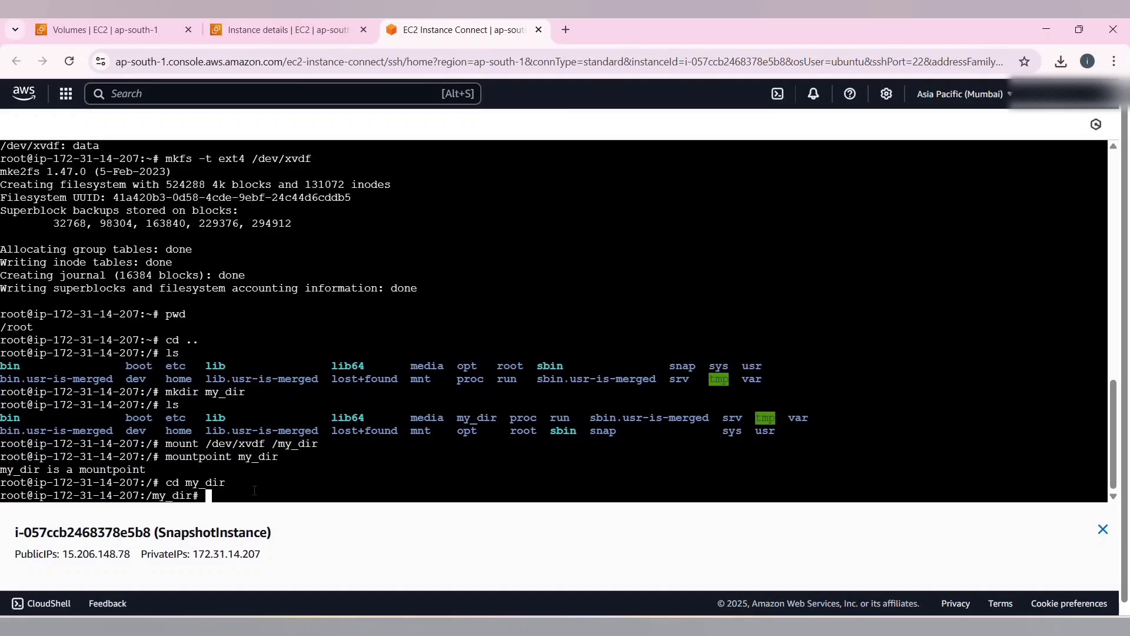
pyautogui.write('ls')
pyautogui.press('Return')
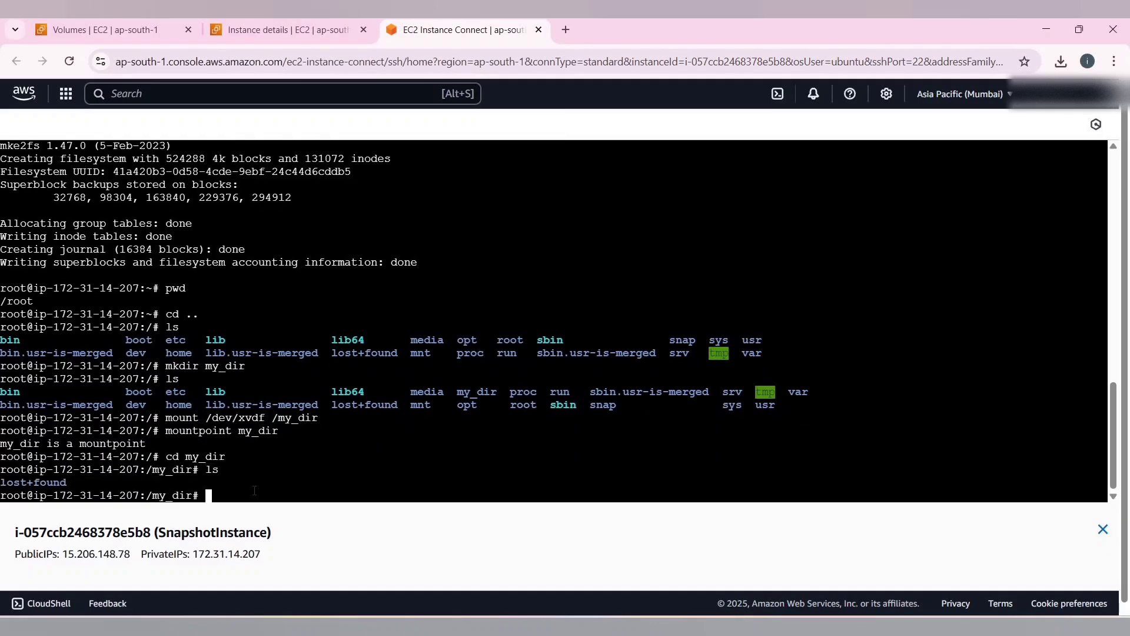
# Step: Create my_file in nano and write "Hello Viewers please do subscribe my channel.....!" below four blank lines
pyautogui.write('nano my_file')
pyautogui.press('Return')
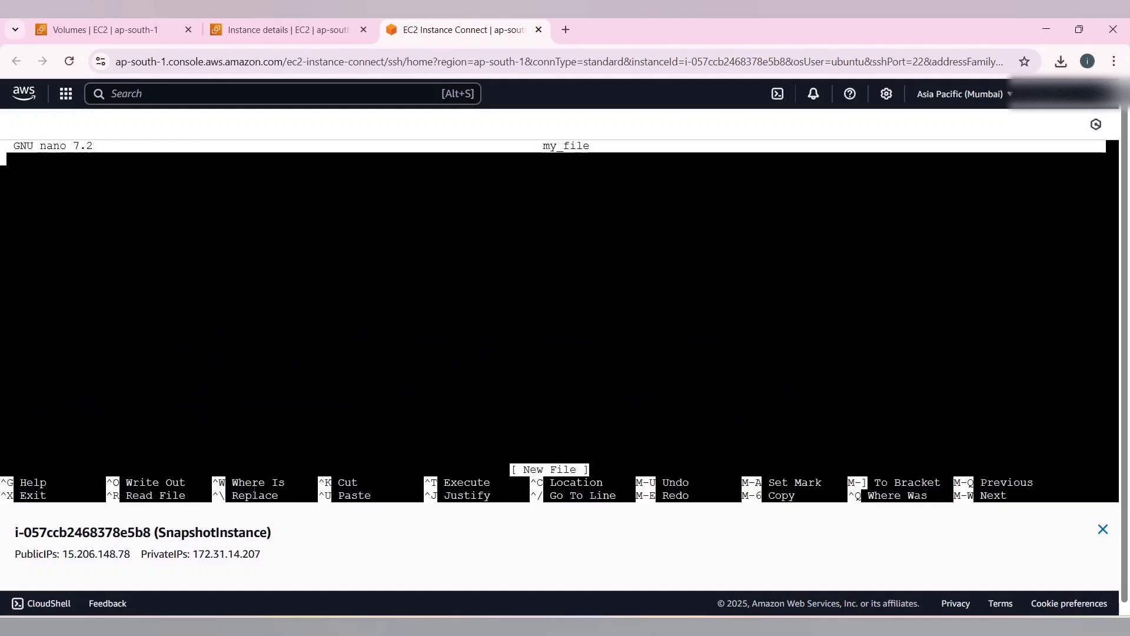
pyautogui.press('Return')
pyautogui.press('Return')
pyautogui.press('Return')
pyautogui.press('Return')
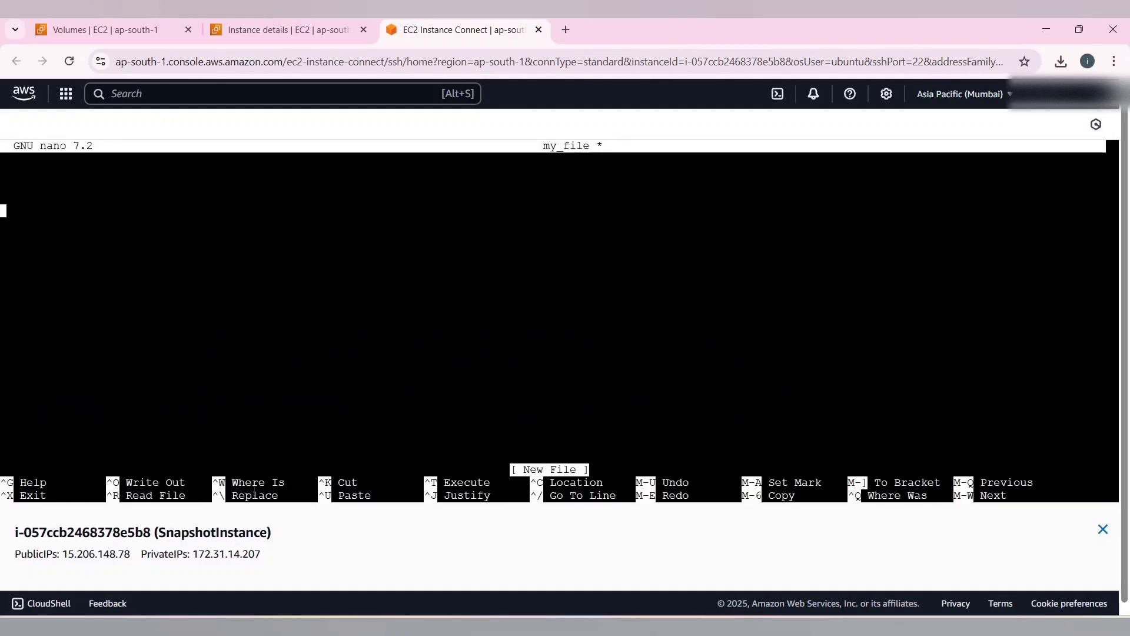
pyautogui.write('Hello View')
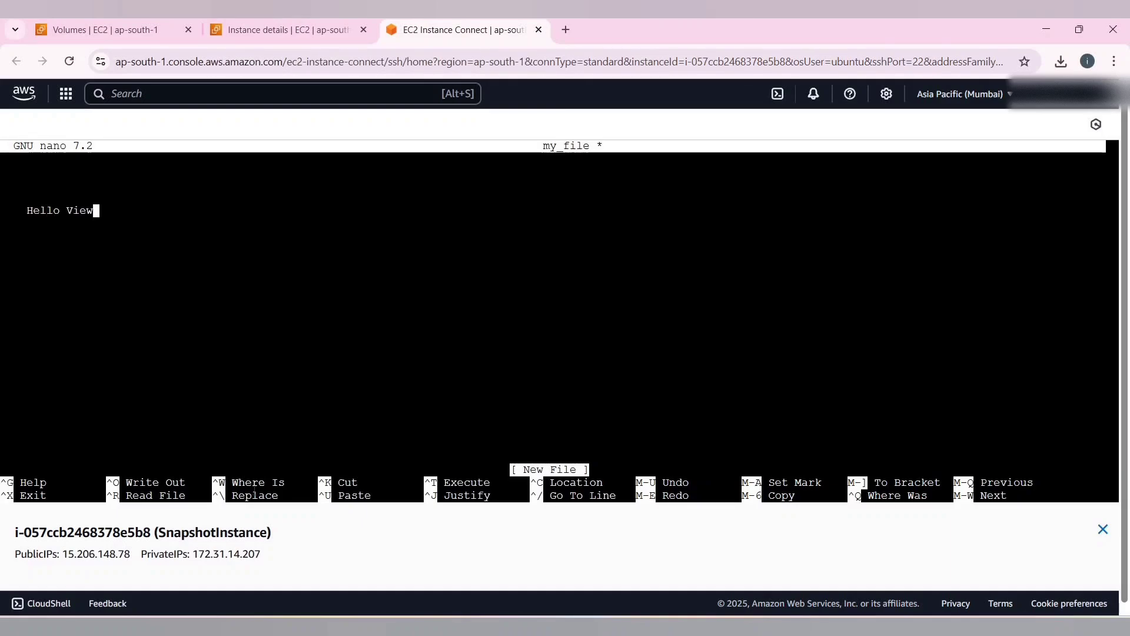
pyautogui.write('ers ')
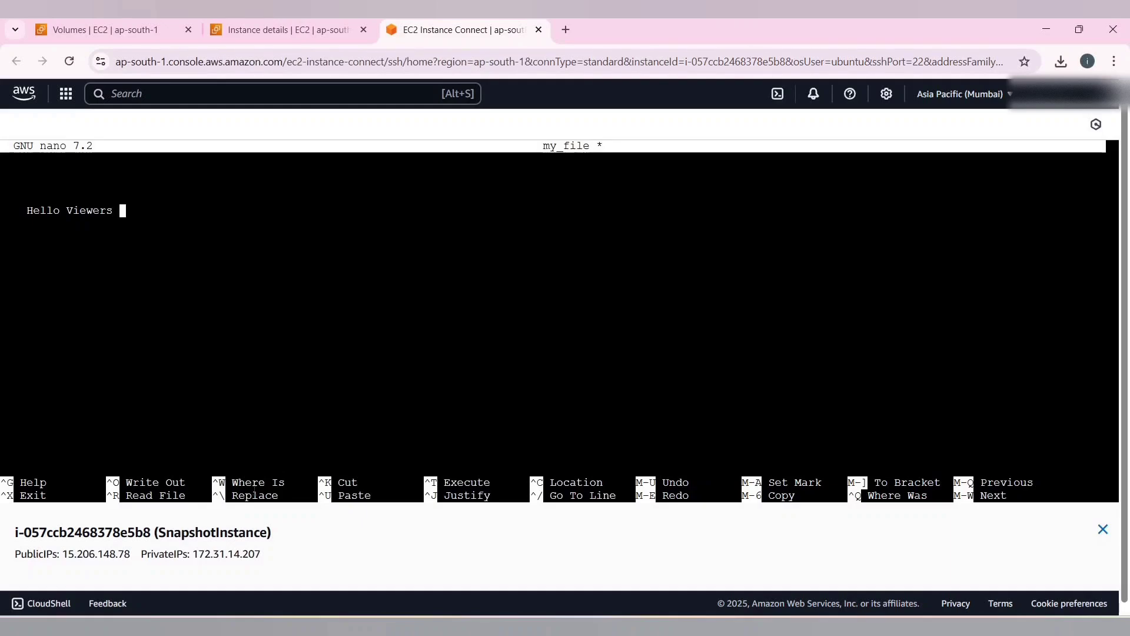
pyautogui.write('pl')
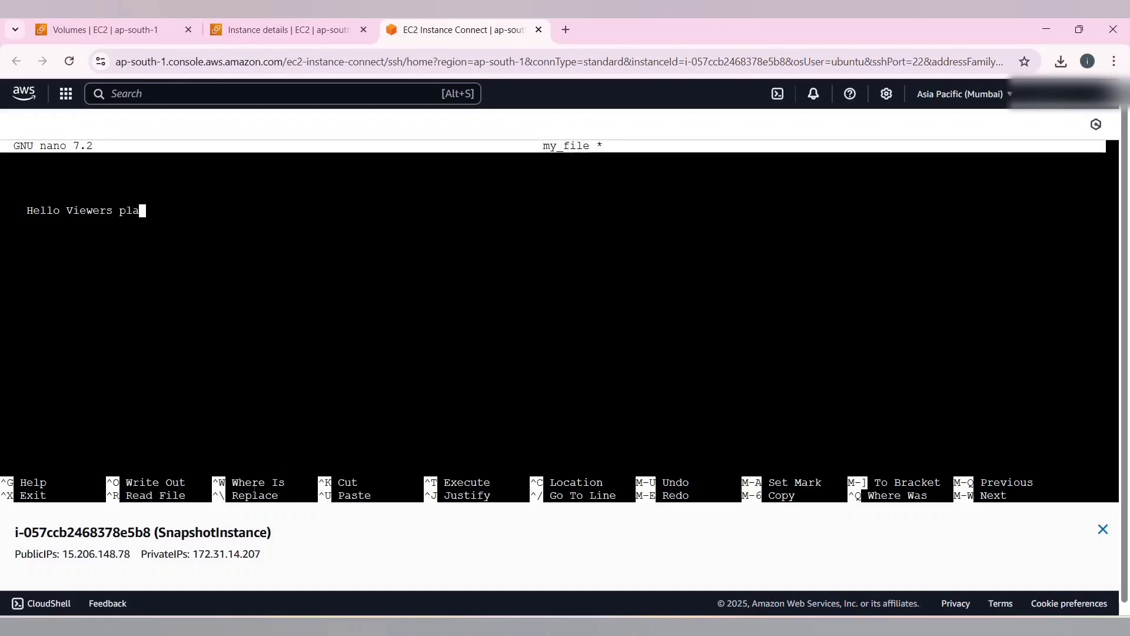
pyautogui.write('ease do subs')
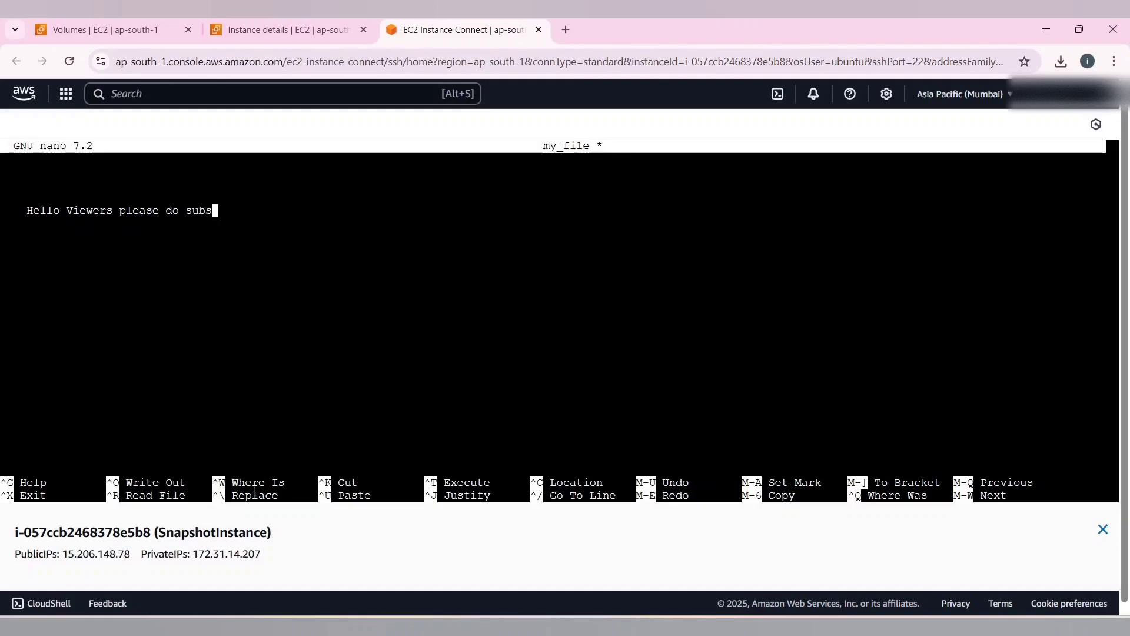
pyautogui.write('cribe my')
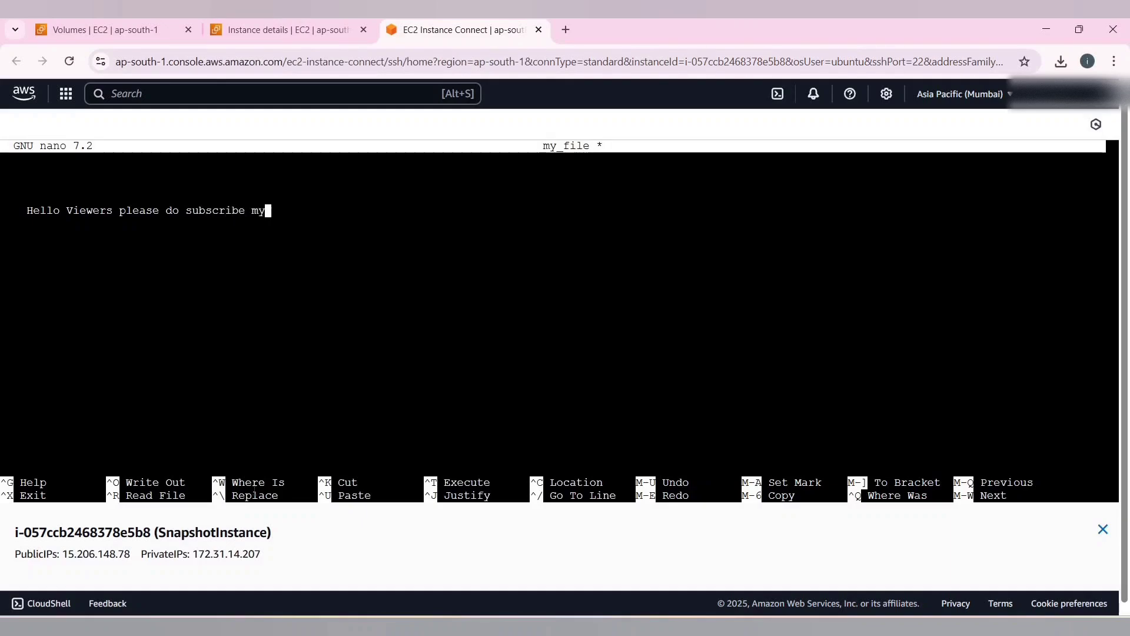
pyautogui.write(' channel.....!')
# Step: Save the text under the file name my_file and exit nano
pyautogui.hotkey('ctrl', 'x')
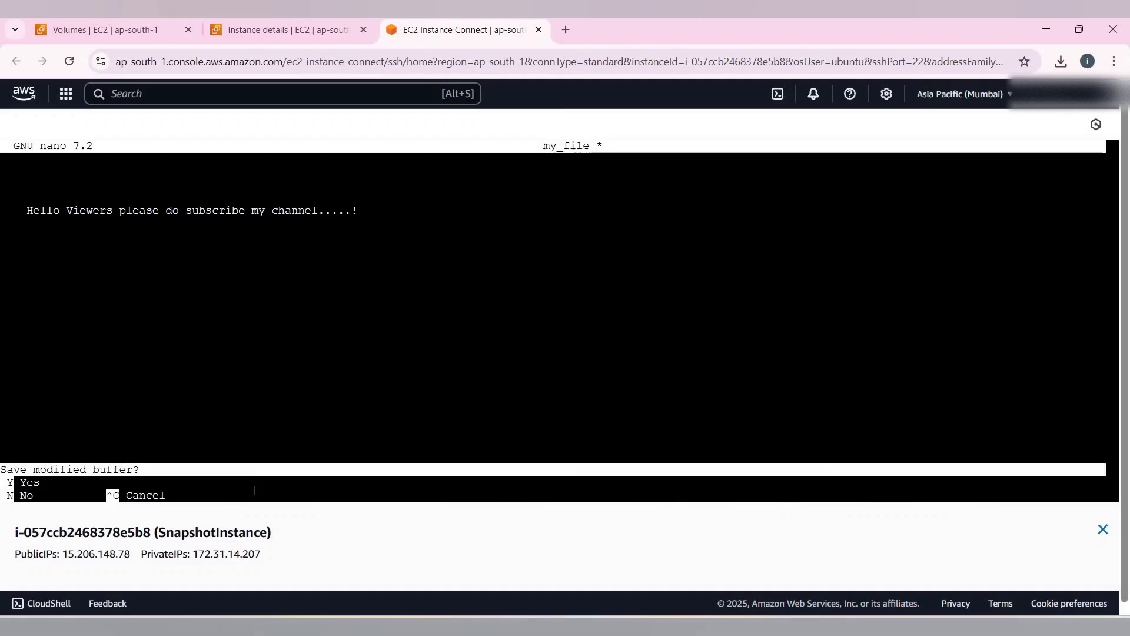
pyautogui.press('y')
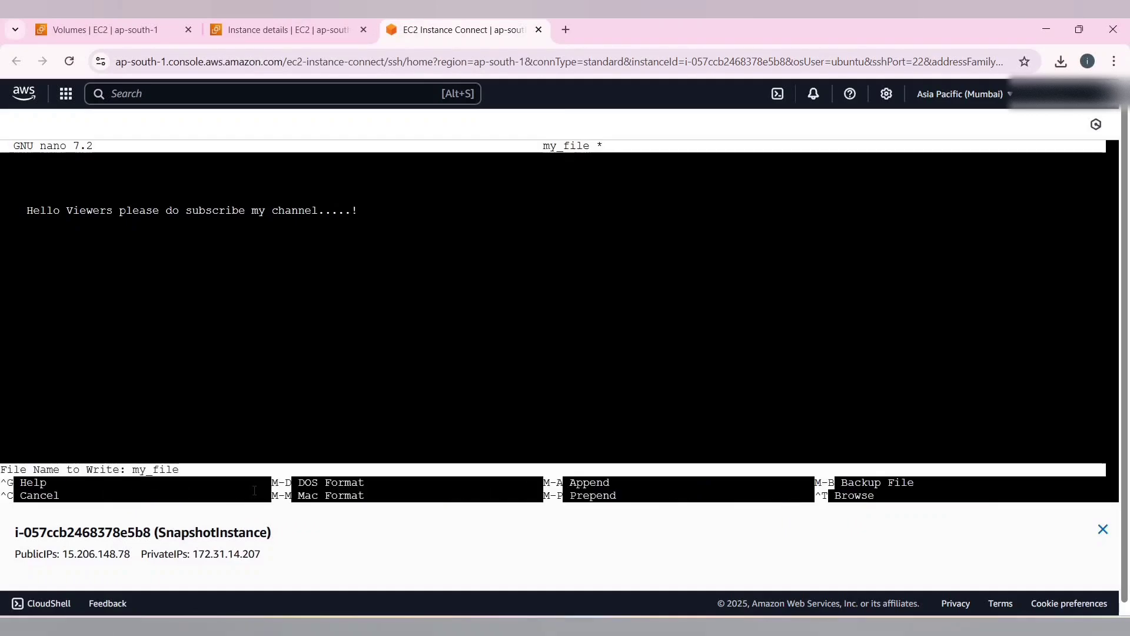
pyautogui.press('Return')
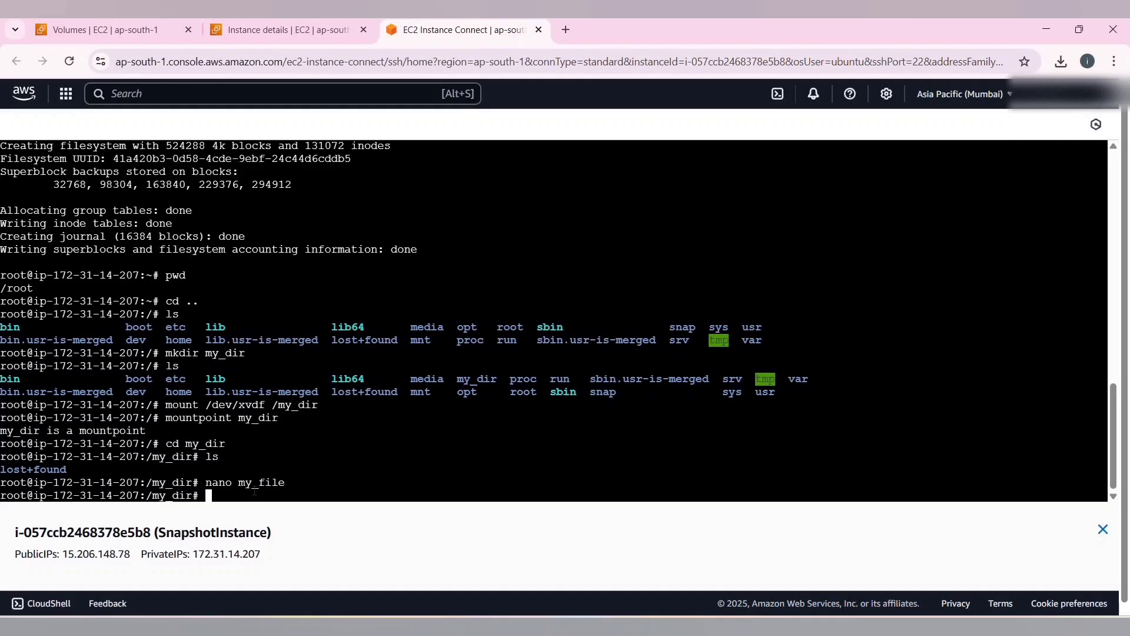
# Step: Display the contents of my_file with cat to check the stored text
pyautogui.write('cat my_file')
pyautogui.press('Return')
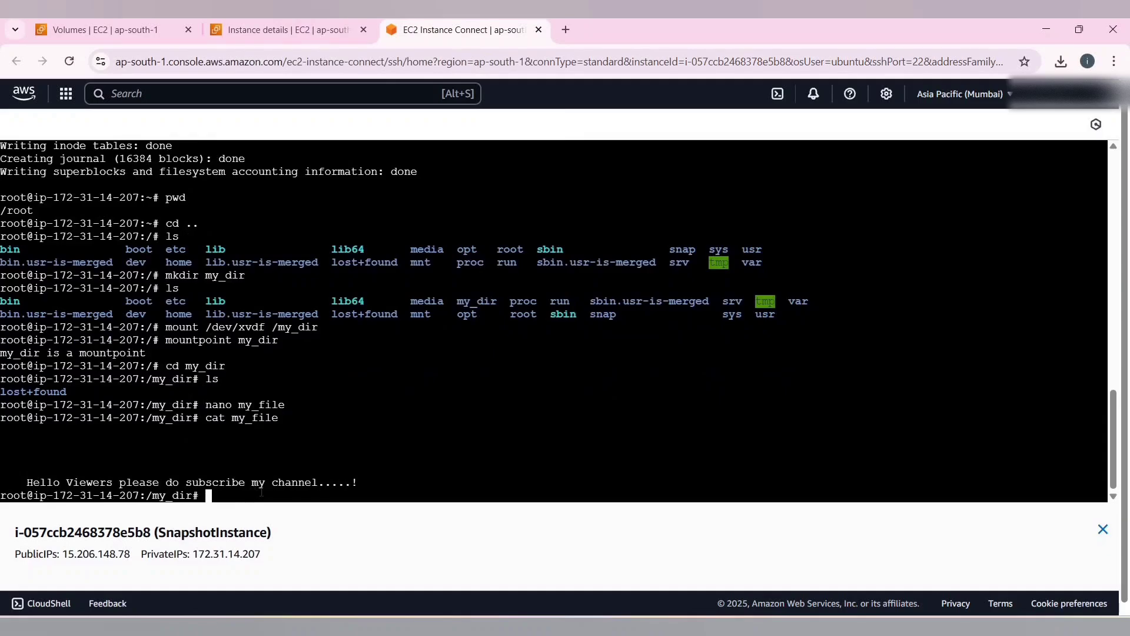
pyautogui.moveTo(377, 483); pyautogui.dragTo(21, 458)
pyautogui.click(245, 497)
pyautogui.write('umount')
pyautogui.press('BackSpace')
pyautogui.press('BackSpace')
pyautogui.press('BackSpace')
pyautogui.press('BackSpace')
pyautogui.press('BackSpace')
pyautogui.press('BackSpace')
# Step: Move up to the root directory with cd .. and unmount the volume with umount my_dir
pyautogui.write('cd ..')
pyautogui.press('Return')
pyautogui.write('umount')
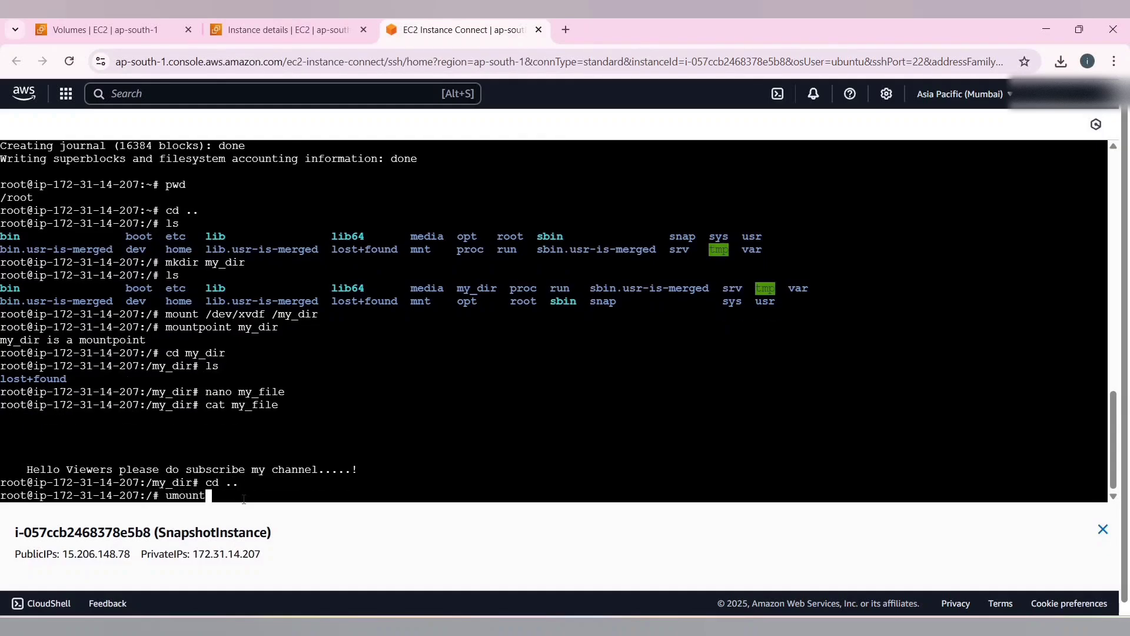
pyautogui.write(' my_dir')
pyautogui.press('Return')
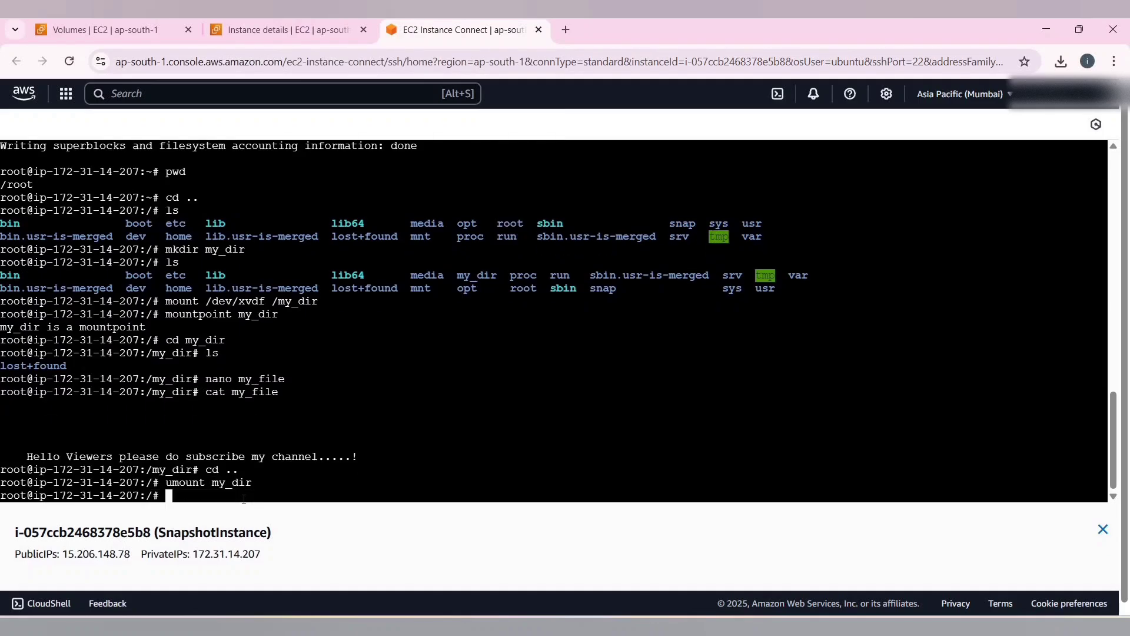
# Step: Detach the extra_vol volume from the instance in the EC2 volumes list and confirm the detachment
pyautogui.click(141, 29)
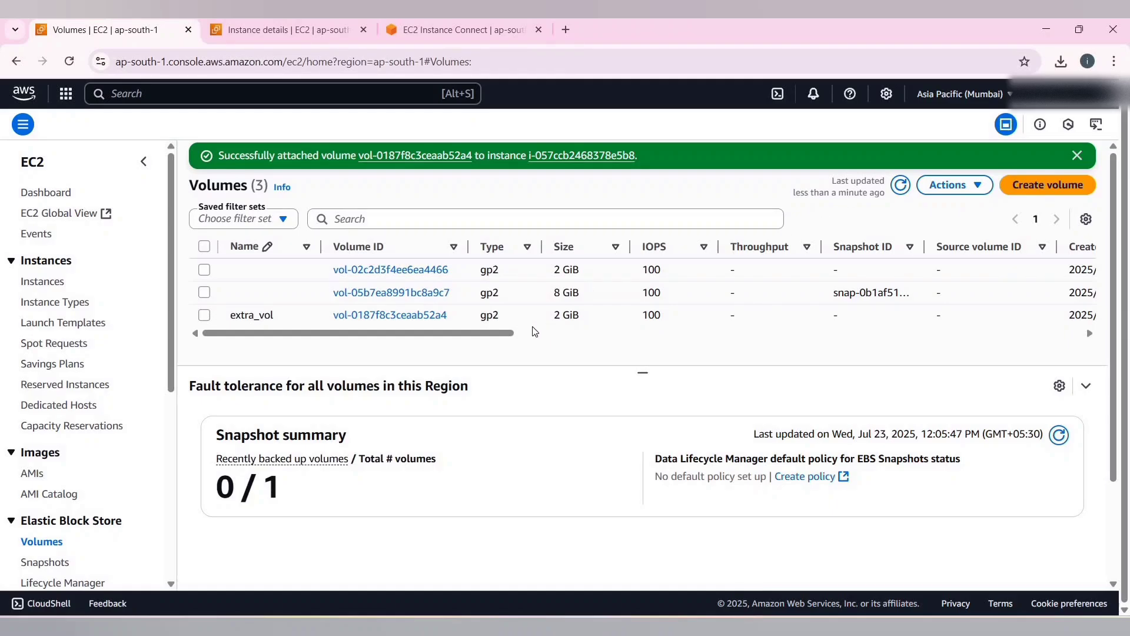
pyautogui.click(567, 315)
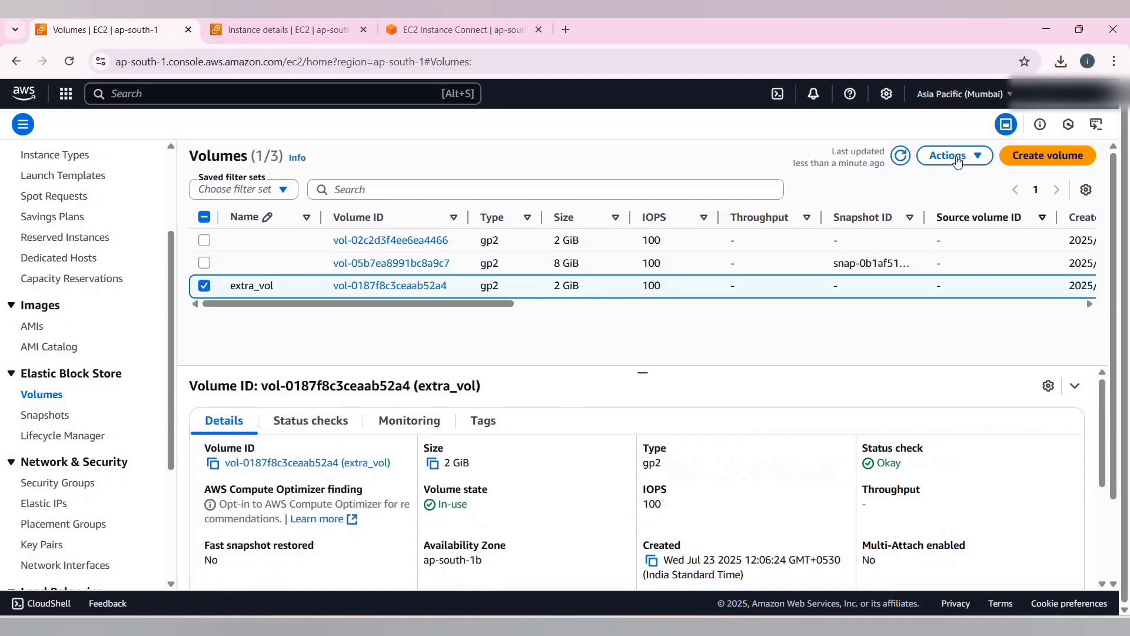
pyautogui.click(948, 156)
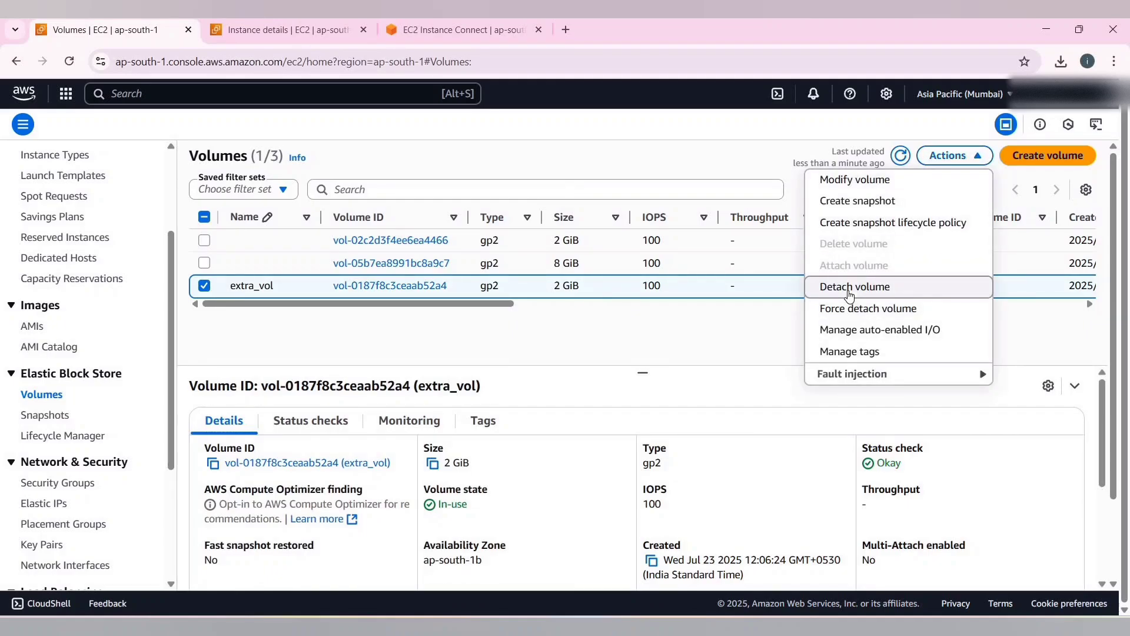
pyautogui.click(849, 293)
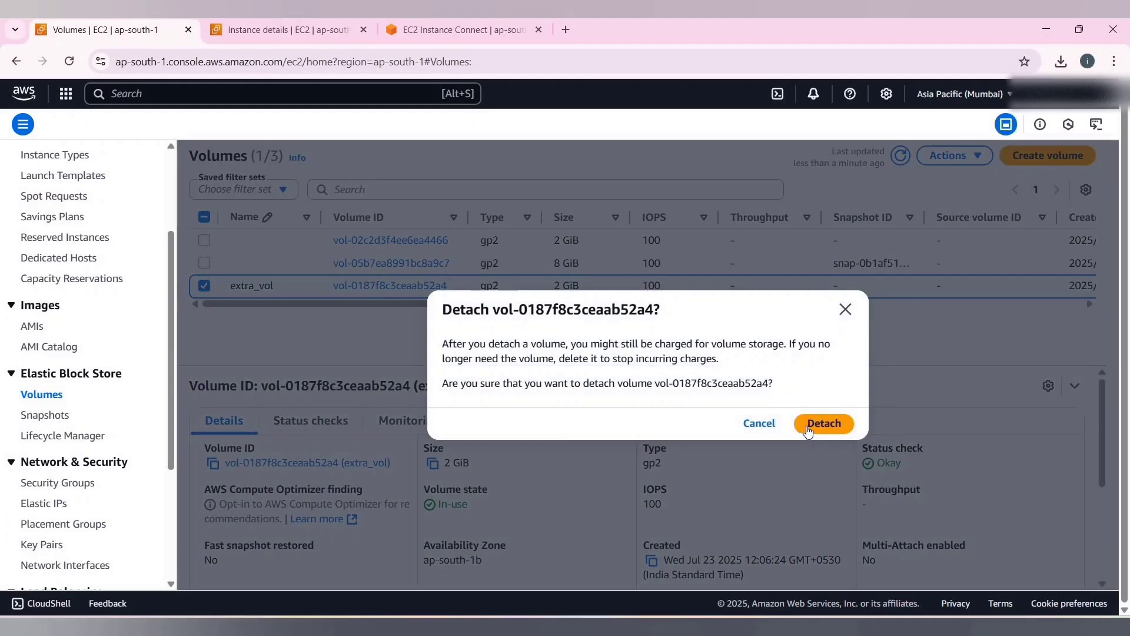
pyautogui.click(793, 423)
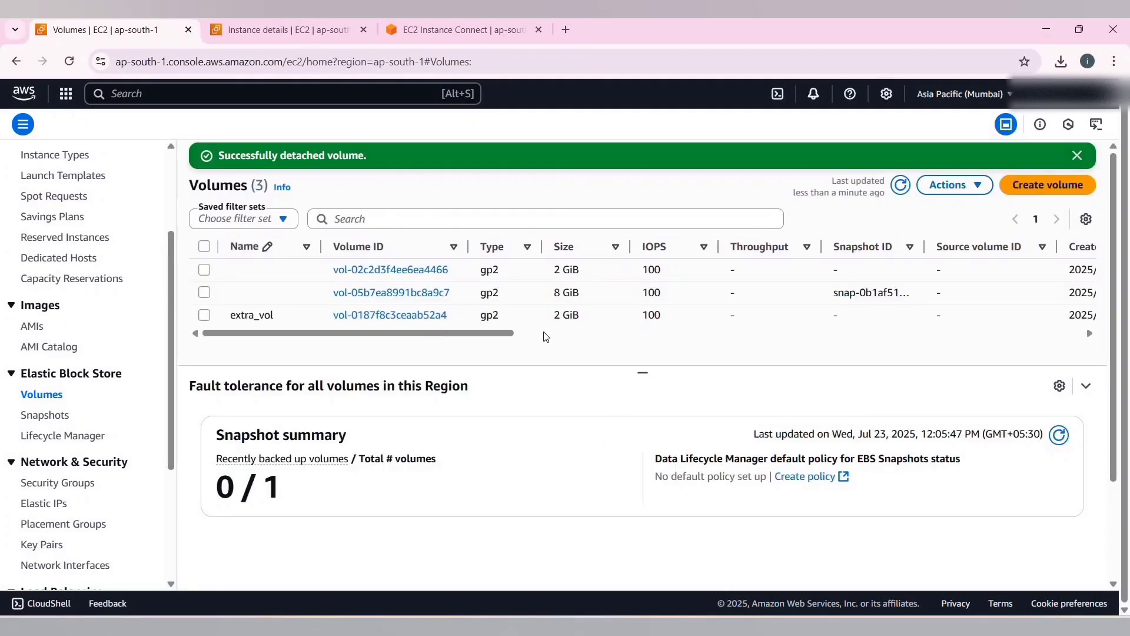
# Step: Refresh the volumes list, check the volume state of extra_vol and select that volume
pyautogui.click(683, 333)
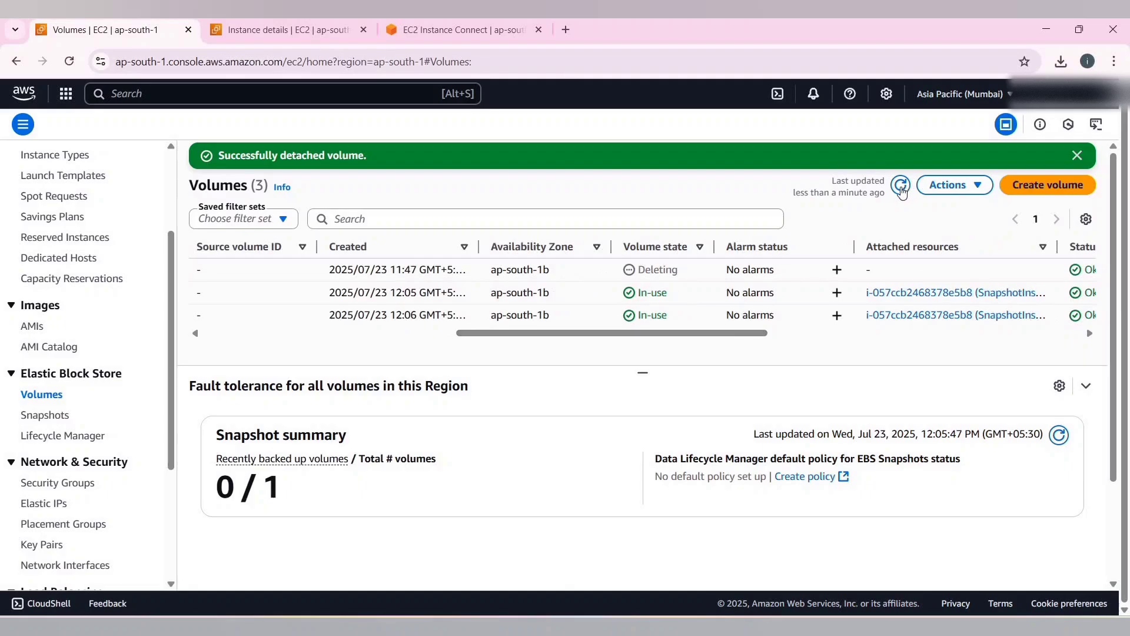
pyautogui.click(900, 186)
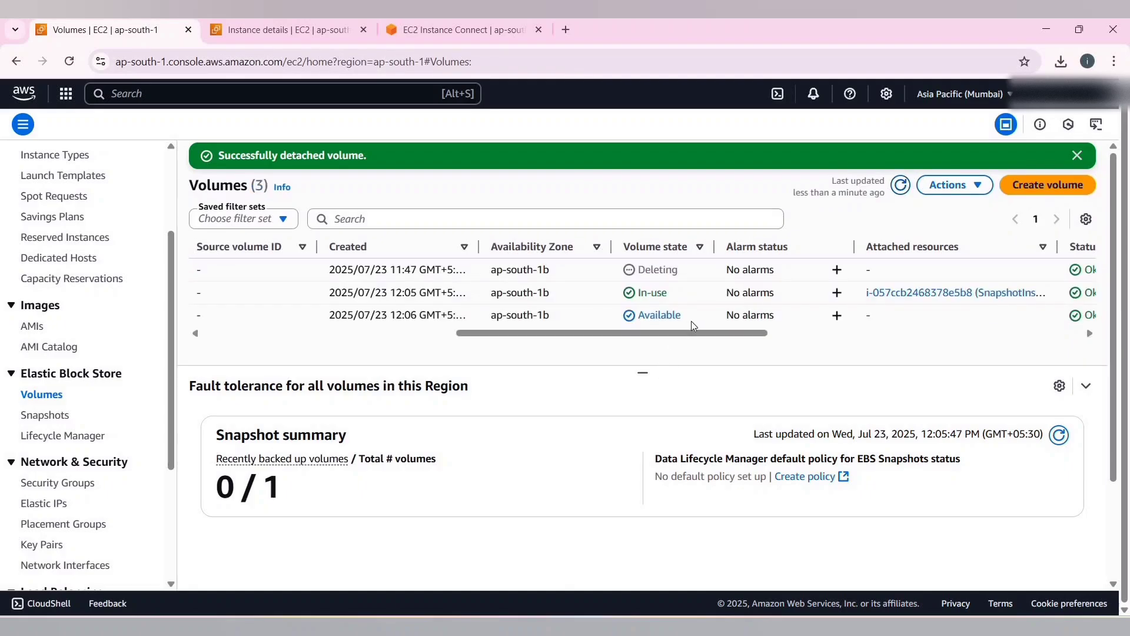
pyautogui.moveTo(618, 312); pyautogui.dragTo(681, 315)
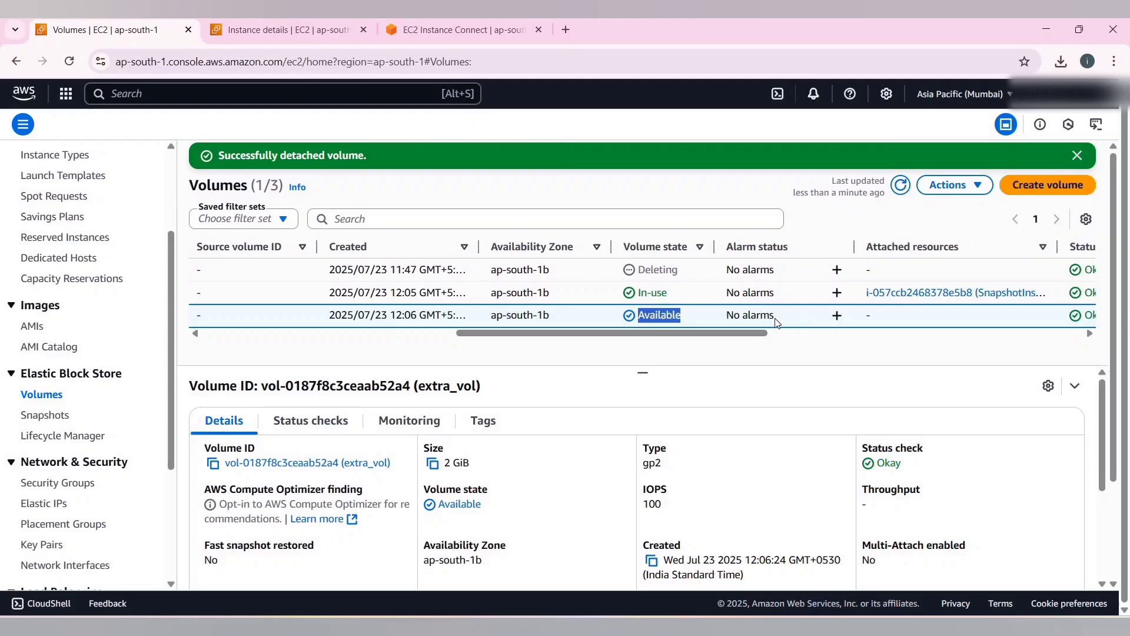
pyautogui.moveTo(714, 333); pyautogui.dragTo(368, 347)
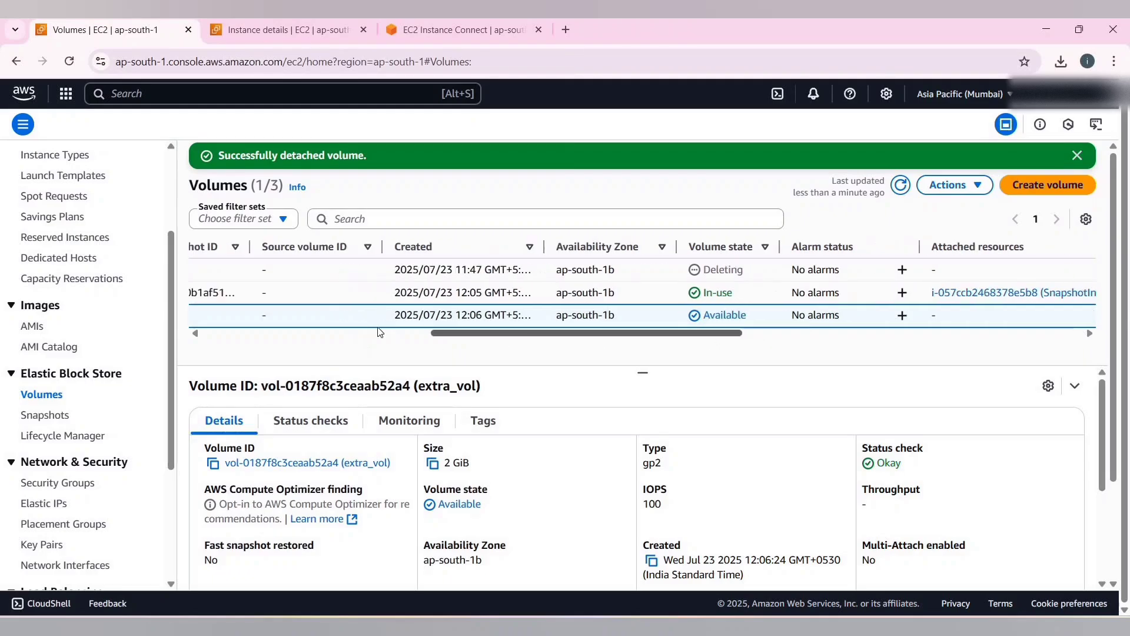
# Step: Start a snapshot of the extra_vol volume with the description "snapshot to recover volume"
pyautogui.click(954, 185)
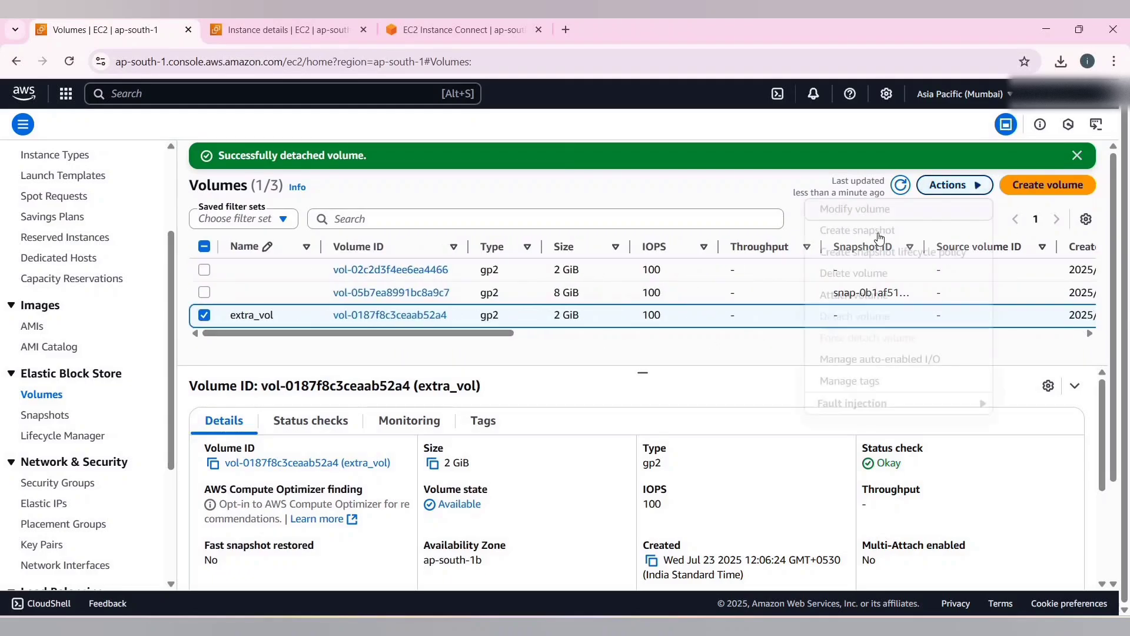
pyautogui.click(875, 236)
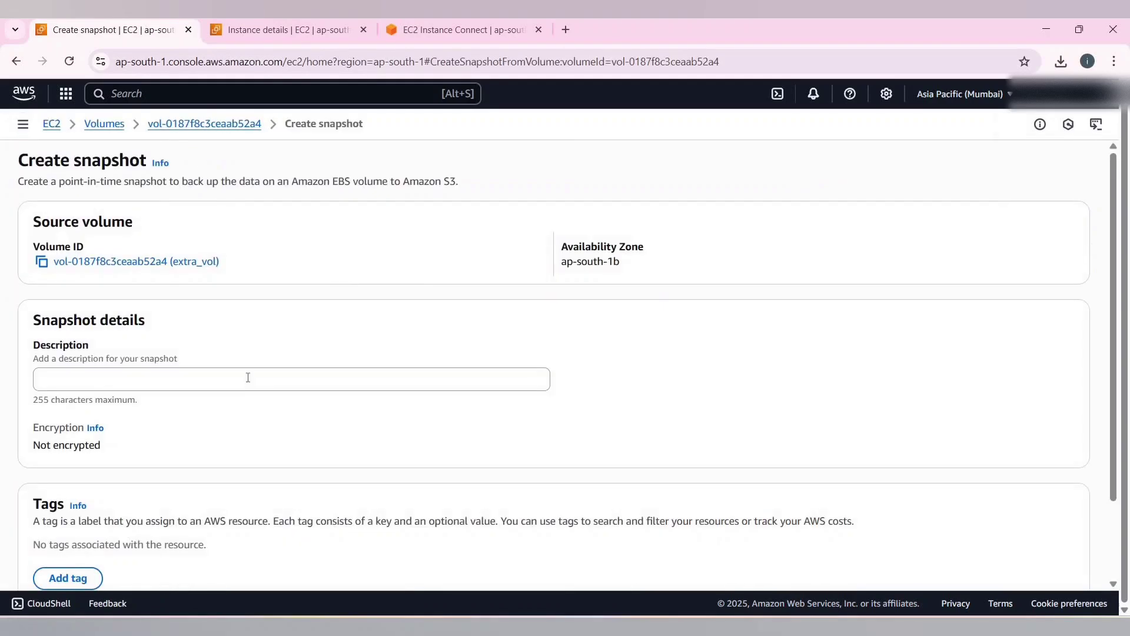
pyautogui.click(256, 368)
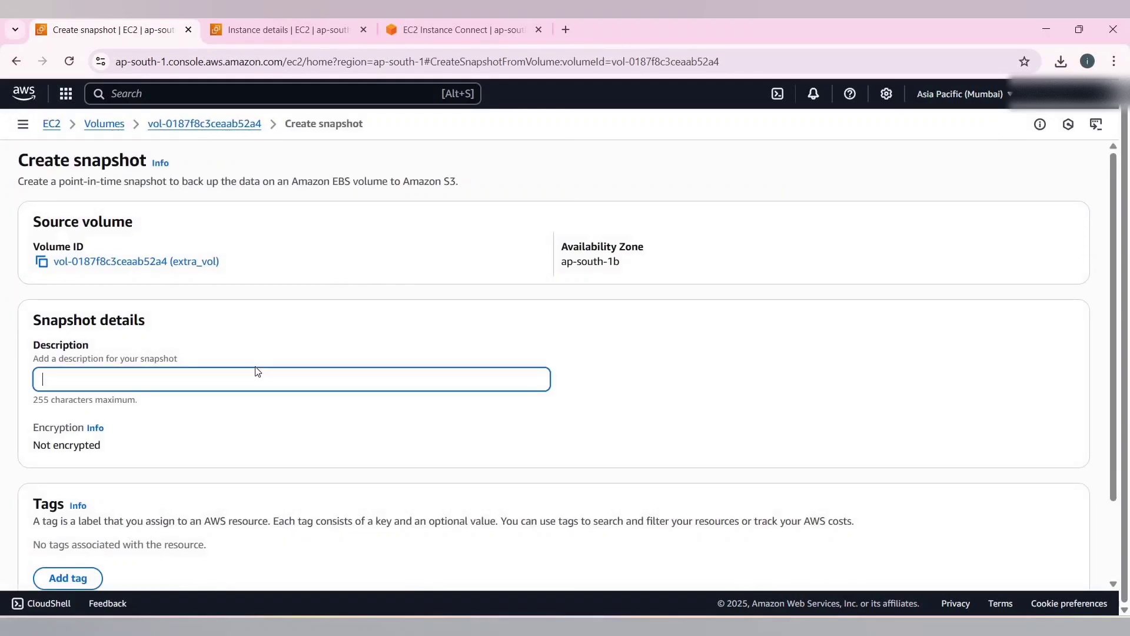
pyautogui.write('snapshot')
pyautogui.write('t')
pyautogui.write('to')
pyautogui.press('BackSpace')
pyautogui.press('BackSpace')
pyautogui.write('to recover volume')
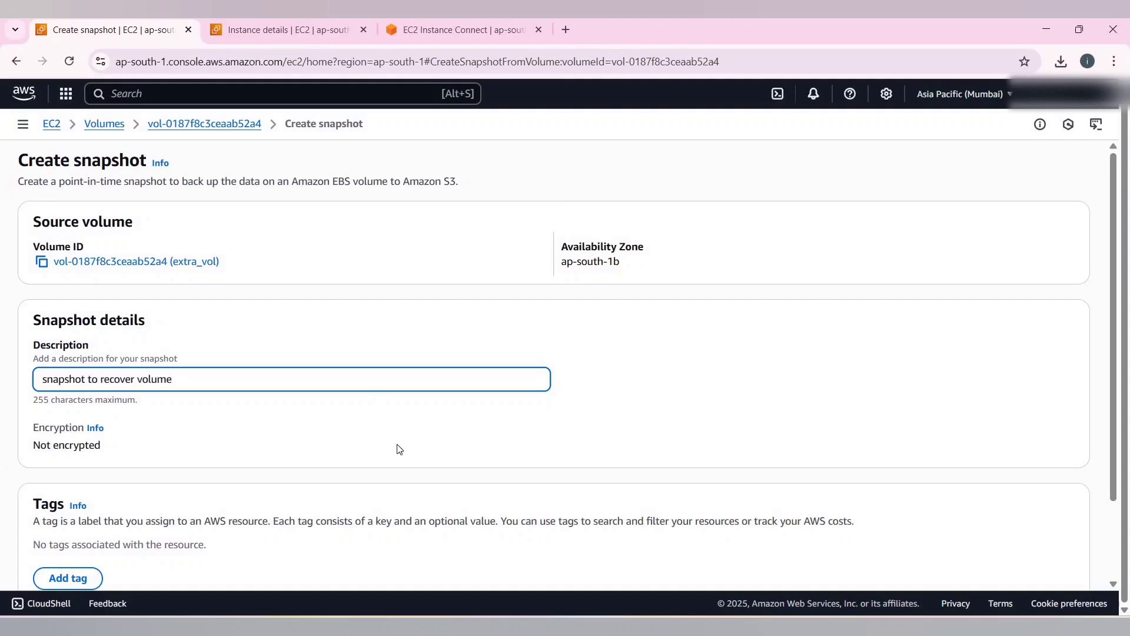
# Step: Add a tag with key name and value snap, and create the snapshot
pyautogui.scroll(-3, 396, 449)
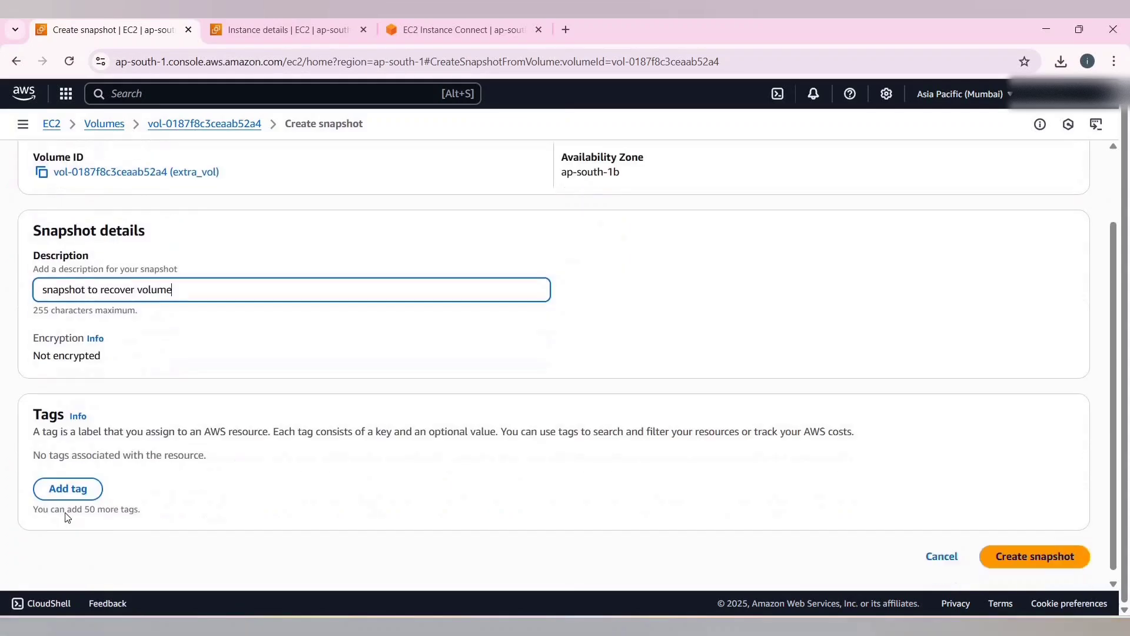
pyautogui.click(75, 486)
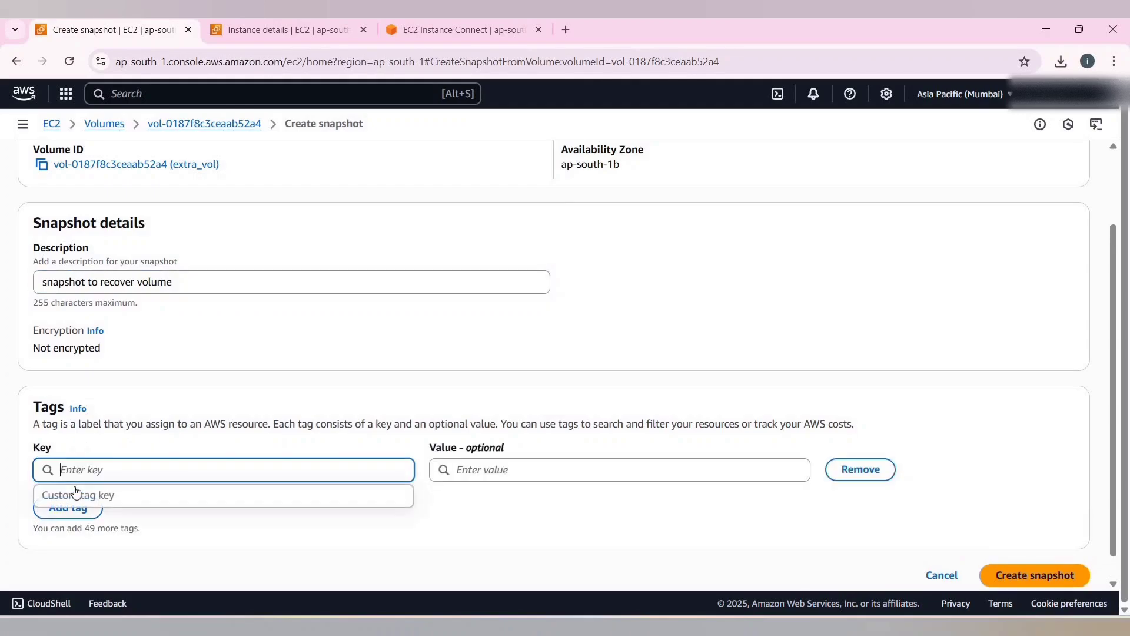
pyautogui.write('name')
pyautogui.click(74, 486)
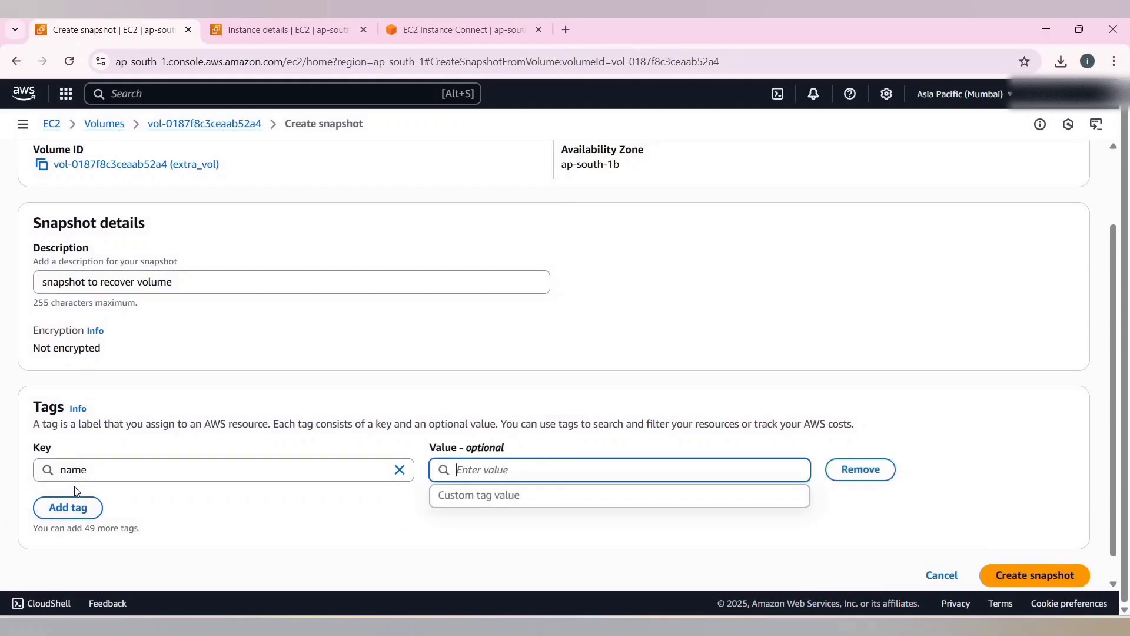
pyautogui.write('ap')
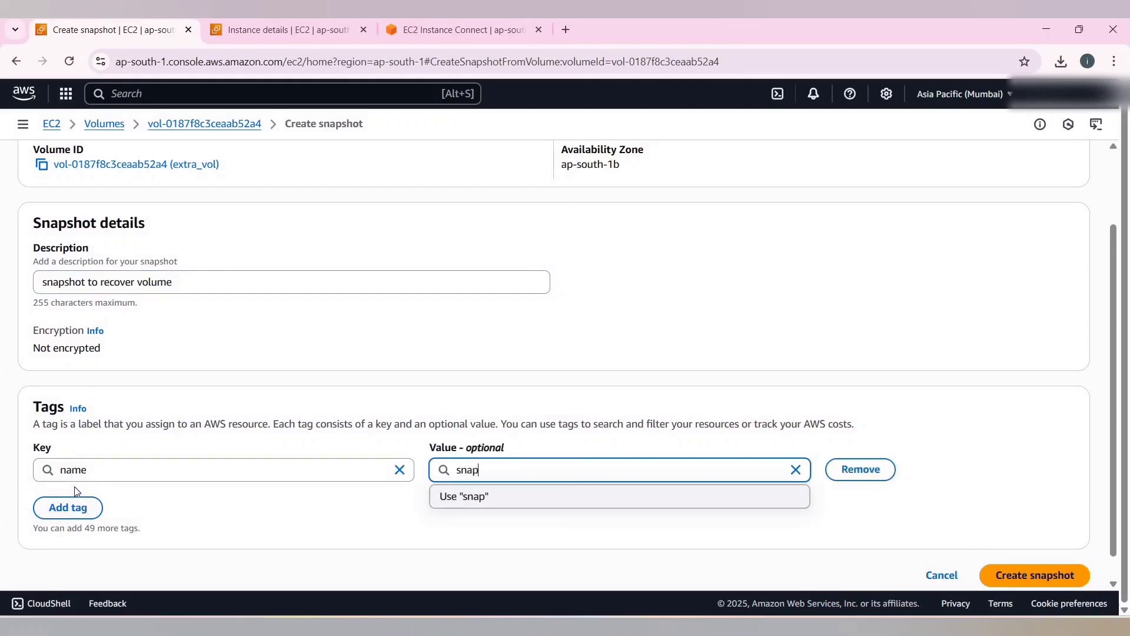
pyautogui.press('Return')
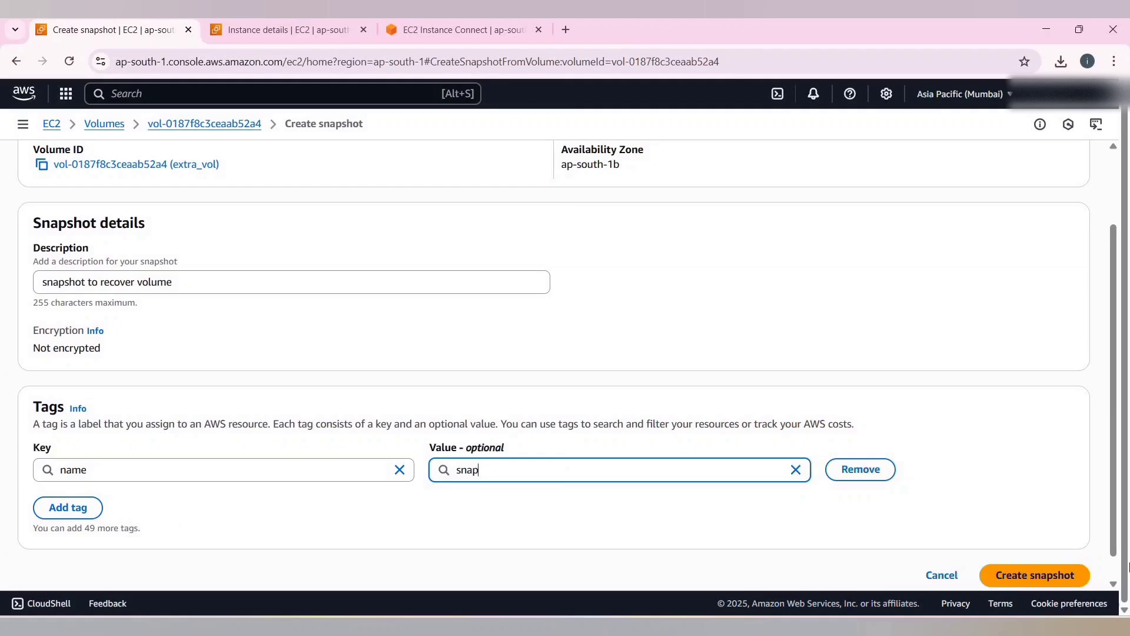
pyautogui.click(1041, 580)
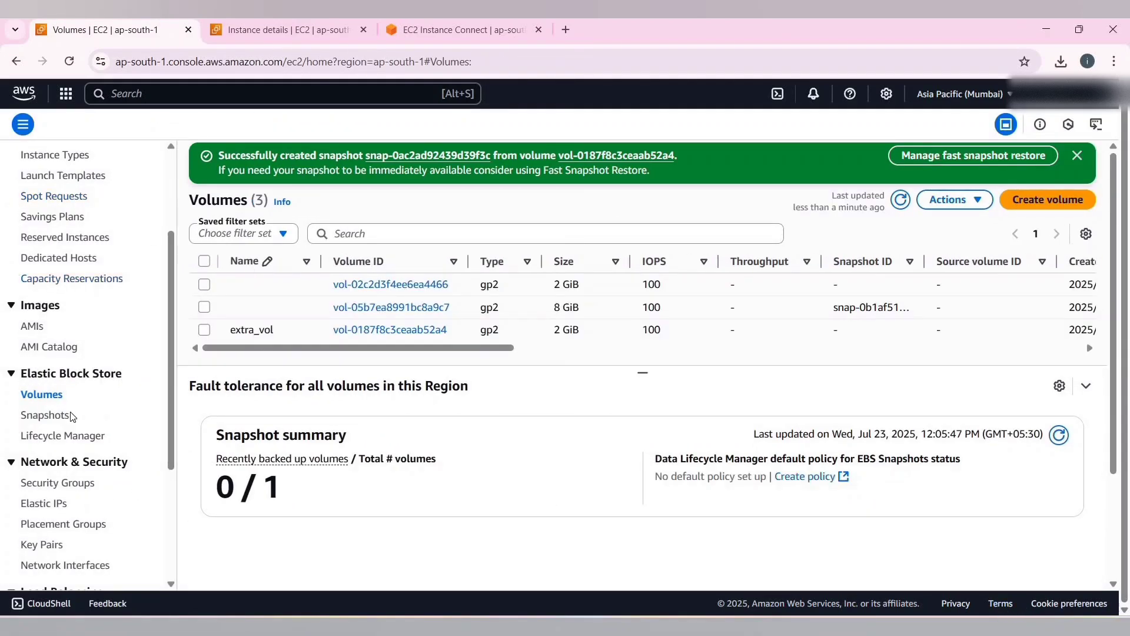
# Step: Open the snapshots list, refresh it and name the new 2 GiB snapshot snap
pyautogui.click(46, 415)
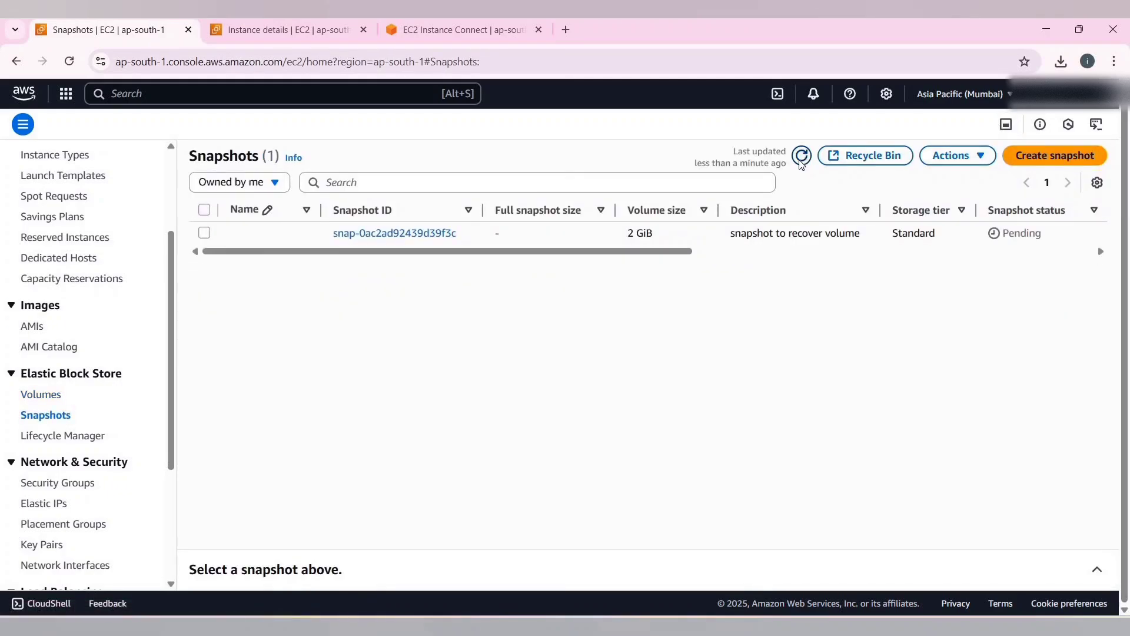
pyautogui.click(801, 157)
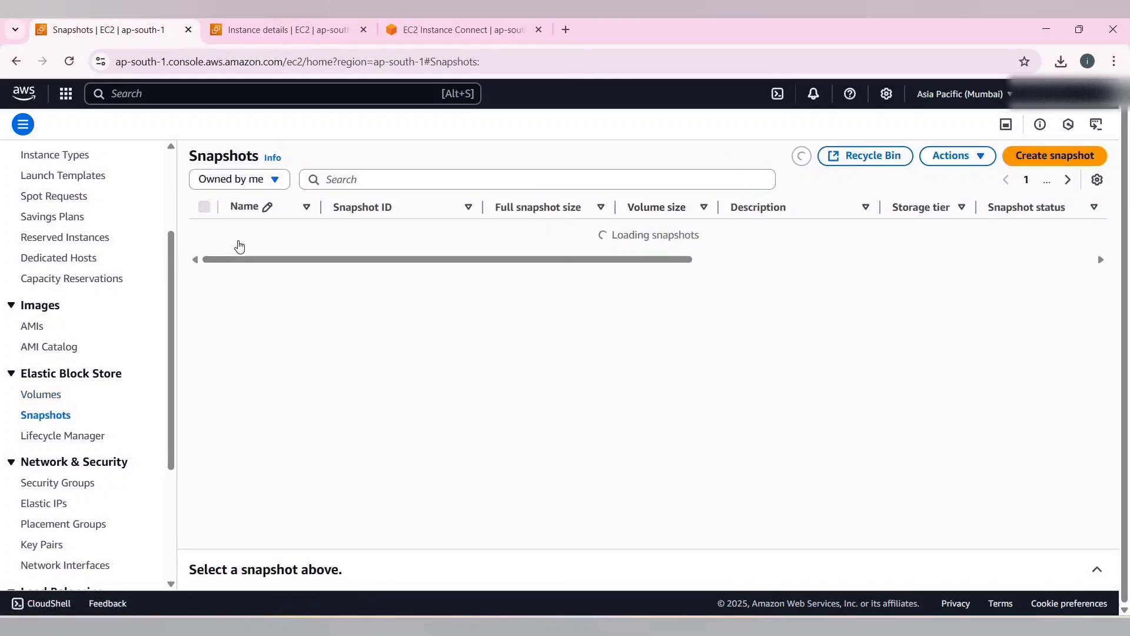
pyautogui.click(248, 236)
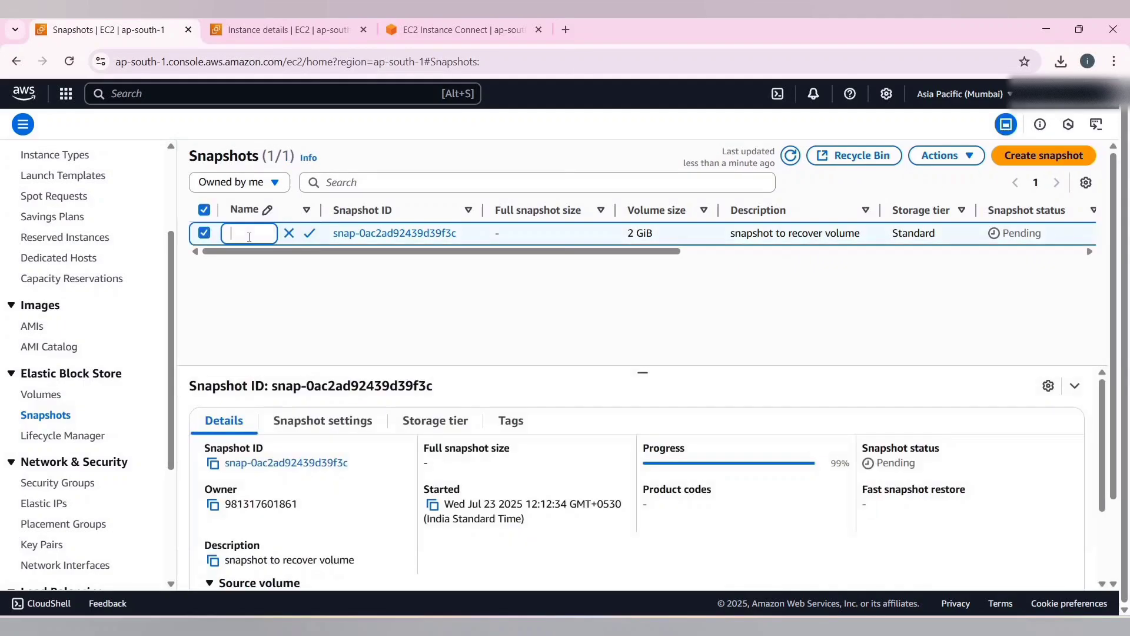
pyautogui.write('snap')
pyautogui.press('Return')
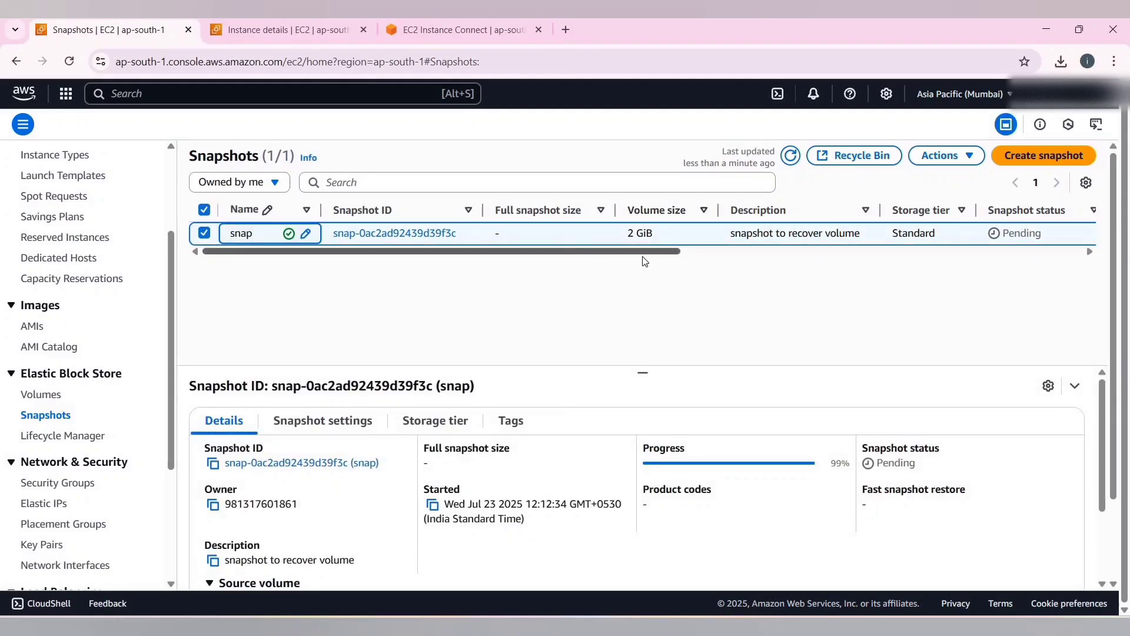
# Step: Refresh the snapshots list repeatedly and check the status, size and description of the snapshot snap
pyautogui.hscroll(3, 698, 236)
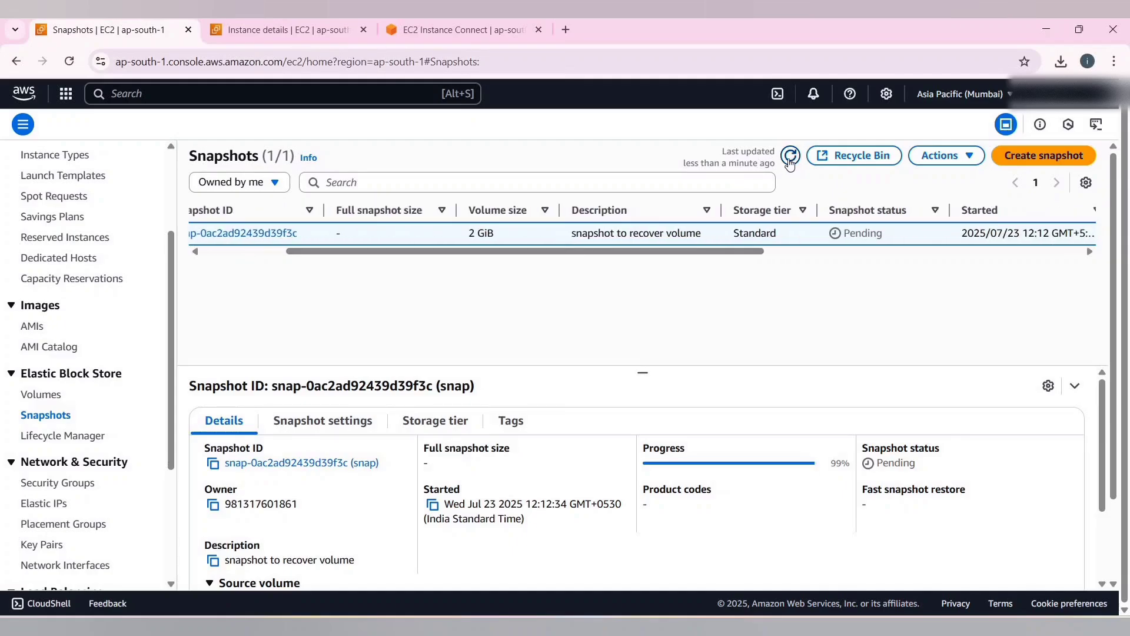
pyautogui.click(790, 159)
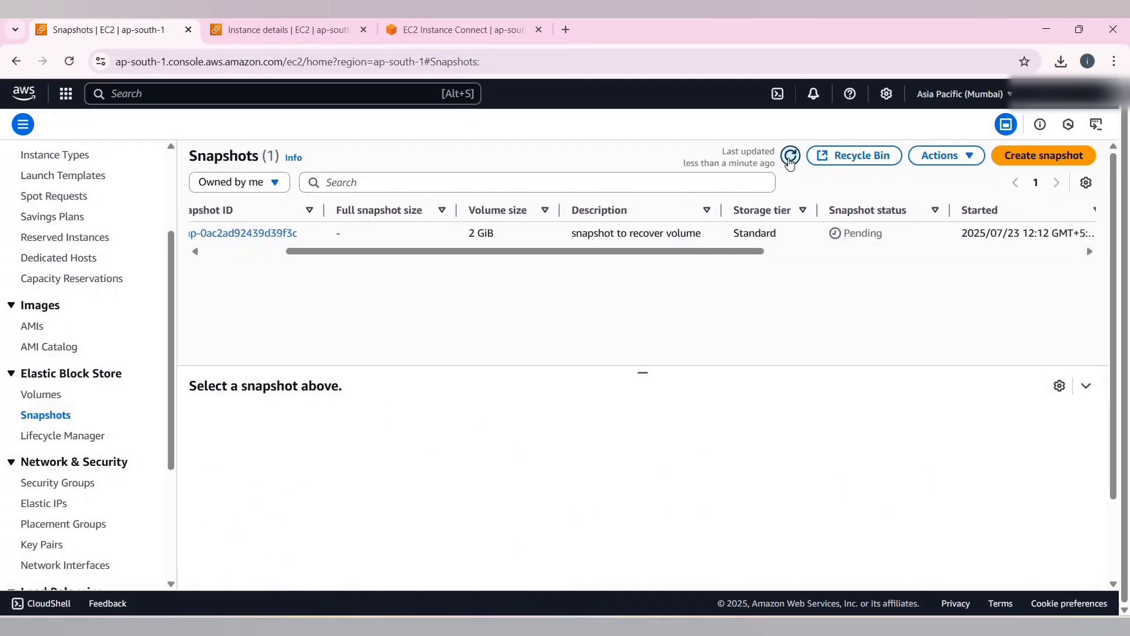
pyautogui.click(790, 156)
pyautogui.click(790, 157)
pyautogui.click(790, 157)
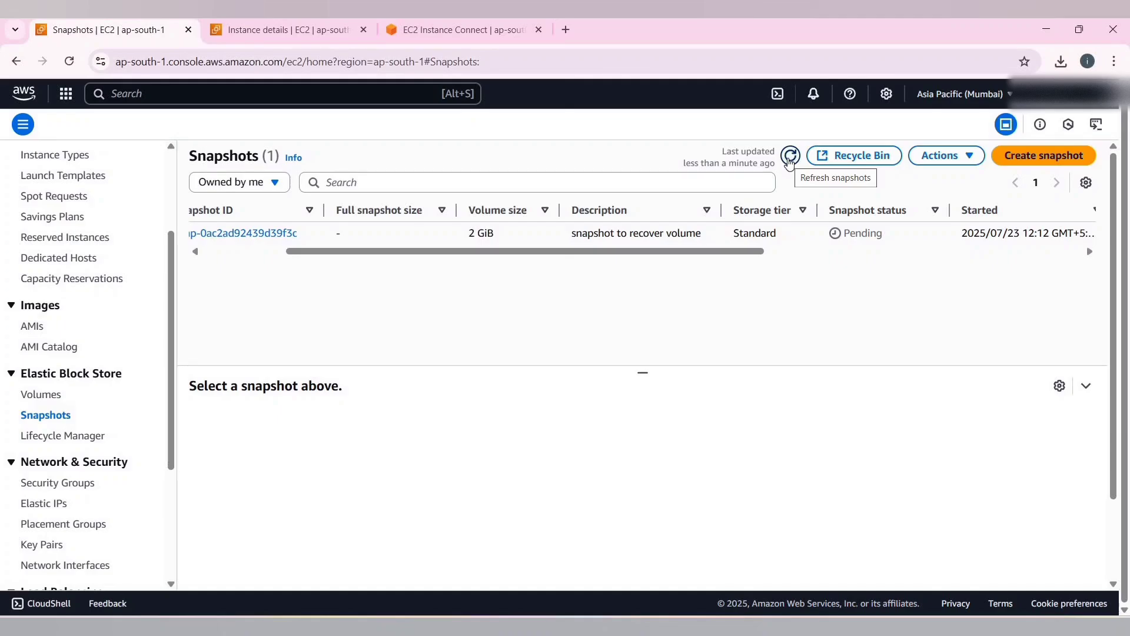
pyautogui.click(790, 156)
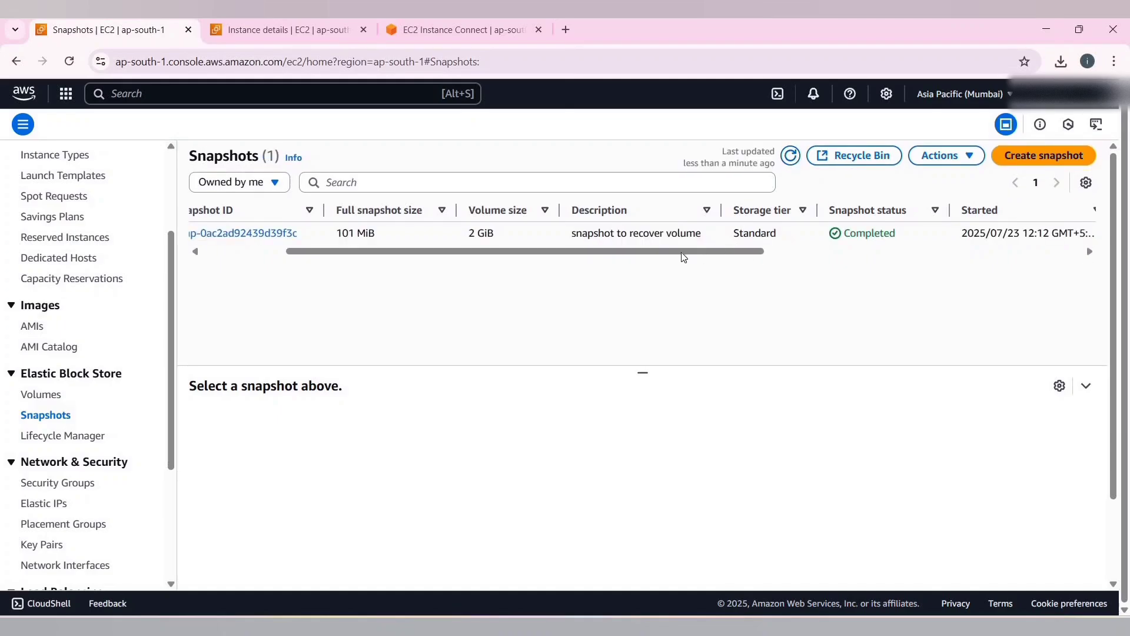
pyautogui.moveTo(508, 273); pyautogui.dragTo(498, 258)
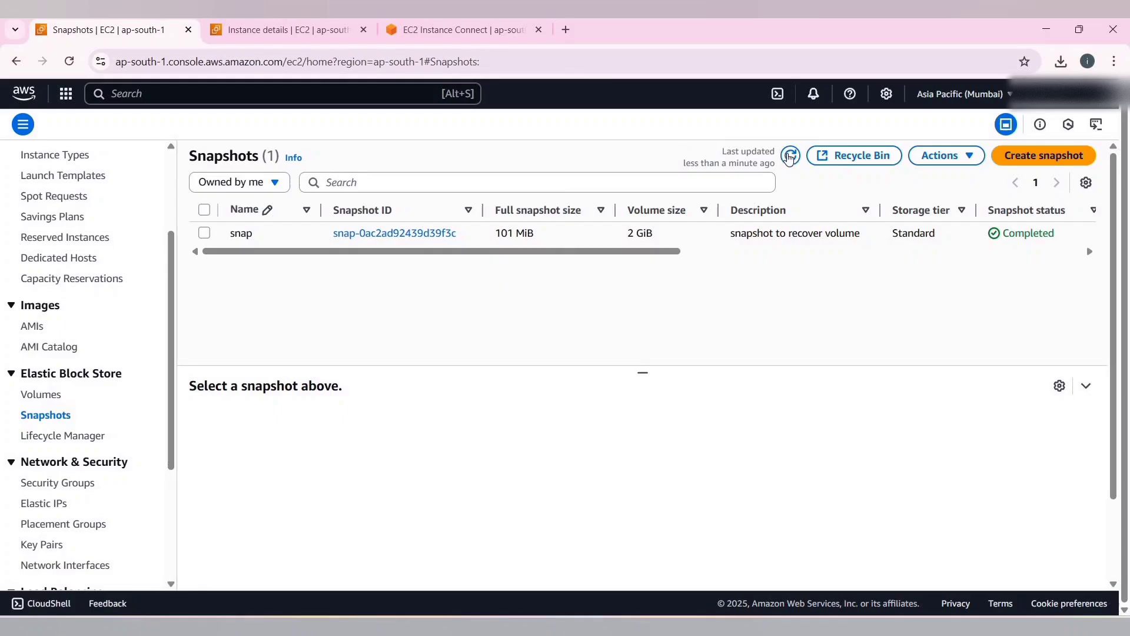
pyautogui.click(789, 158)
pyautogui.hscroll(2, 703, 261)
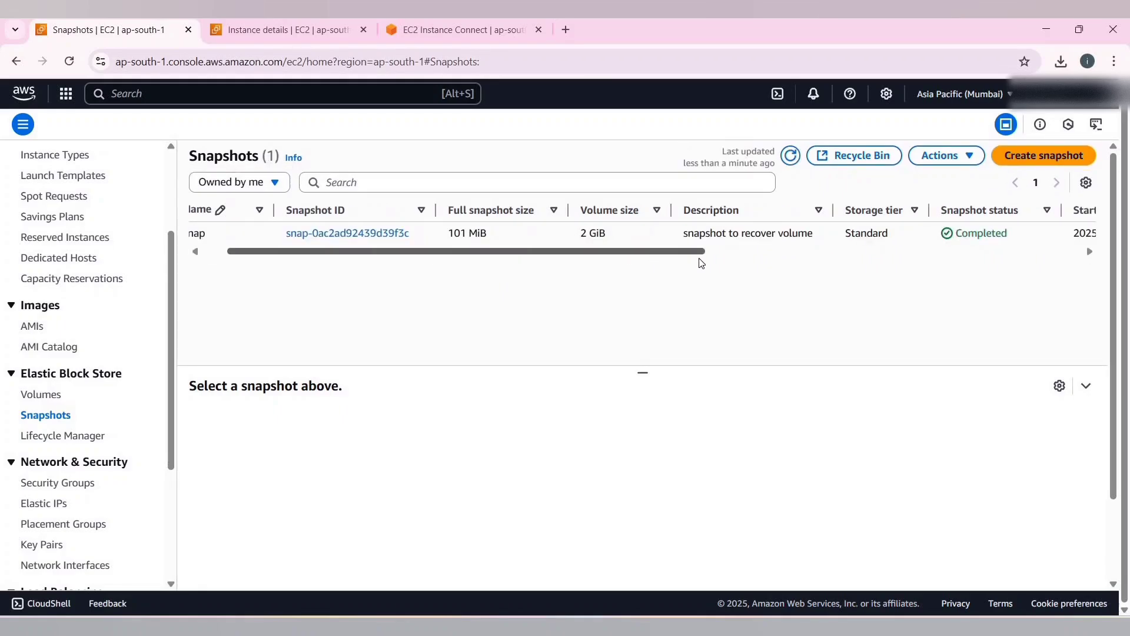
pyautogui.hscroll(3, 700, 262)
pyautogui.hscroll(-5, 586, 263)
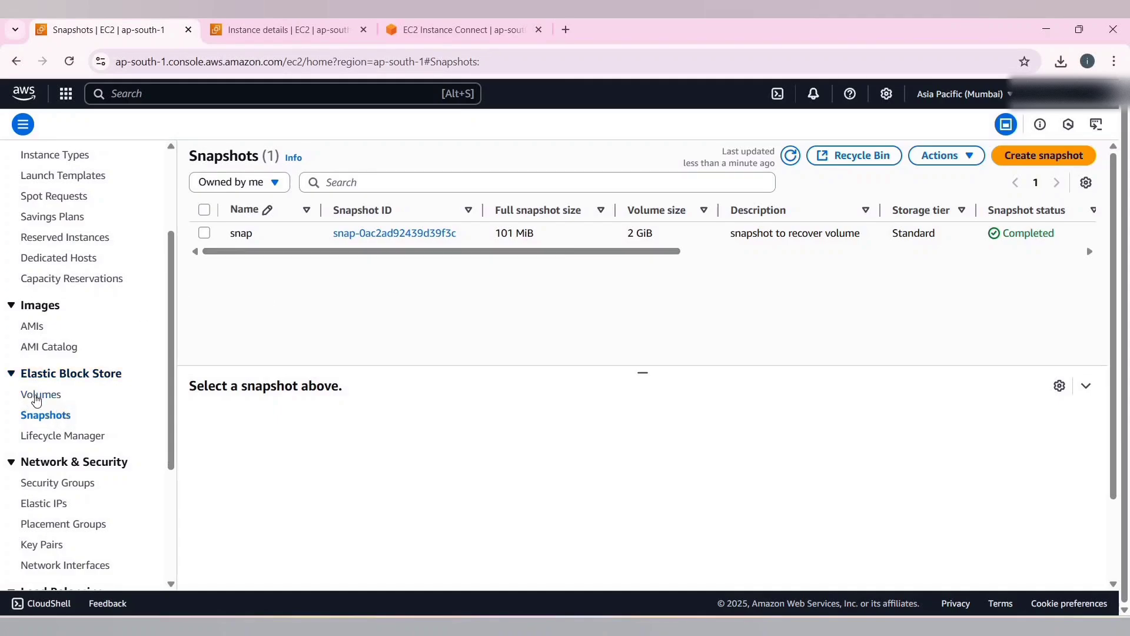
# Step: Delete the extra_vol volume from the EC2 volumes list, confirming the deletion with the word delete
pyautogui.click(38, 397)
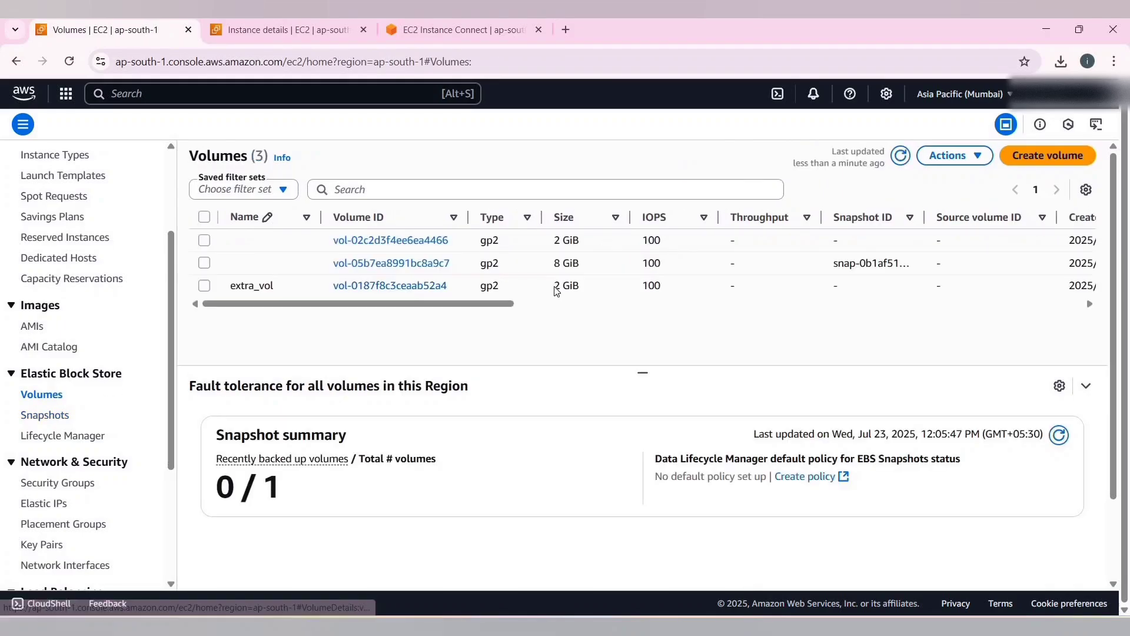
pyautogui.click(536, 294)
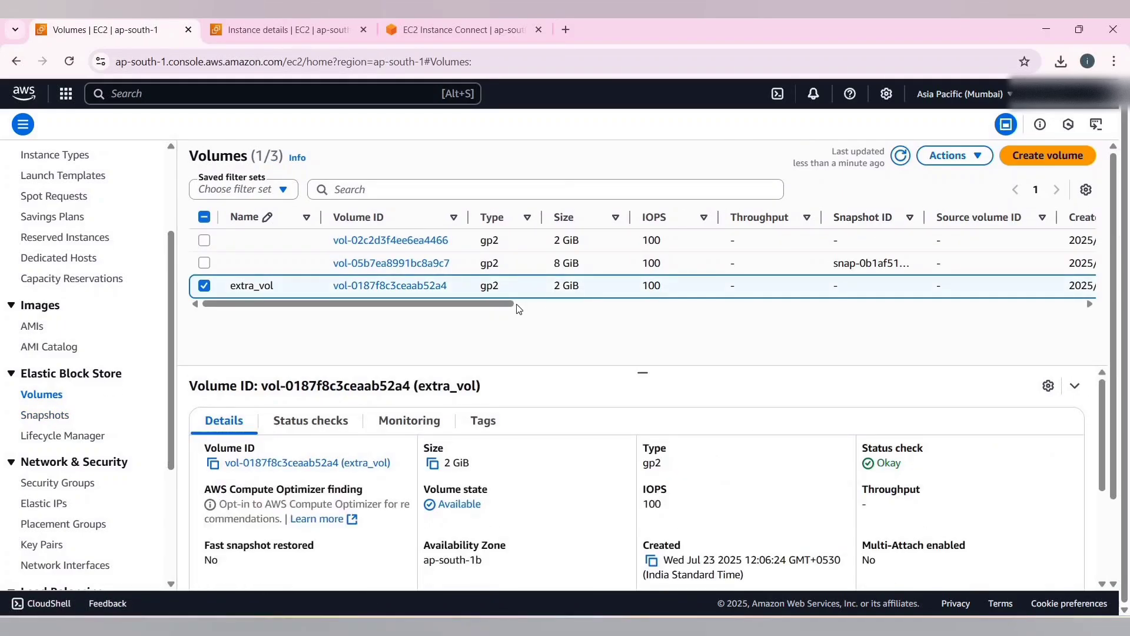
pyautogui.click(671, 303)
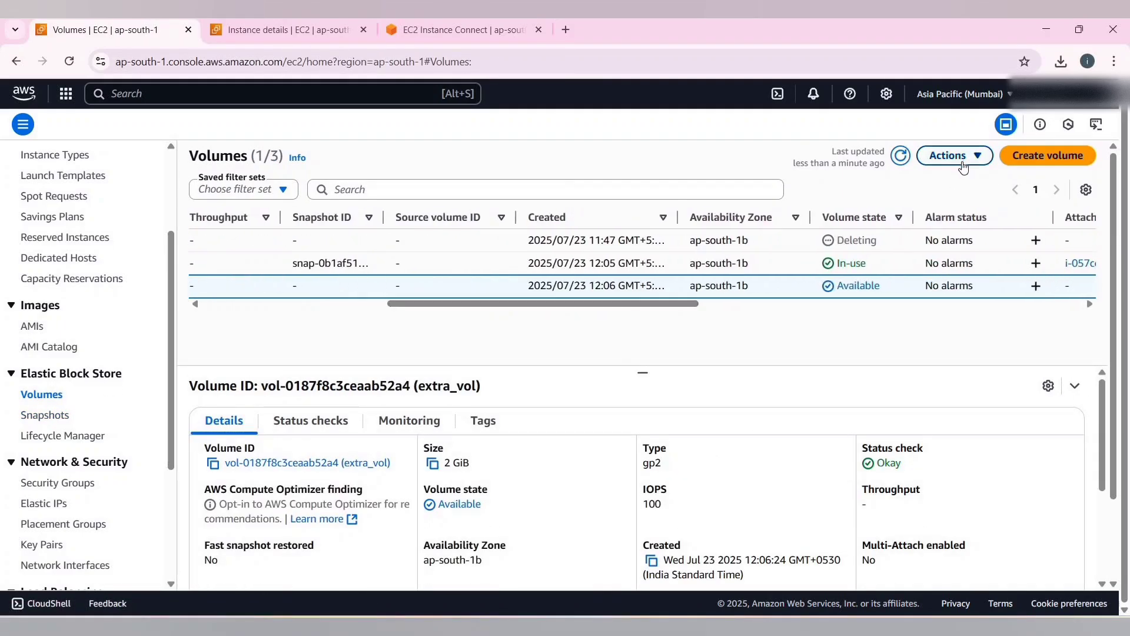
pyautogui.click(954, 155)
pyautogui.click(870, 246)
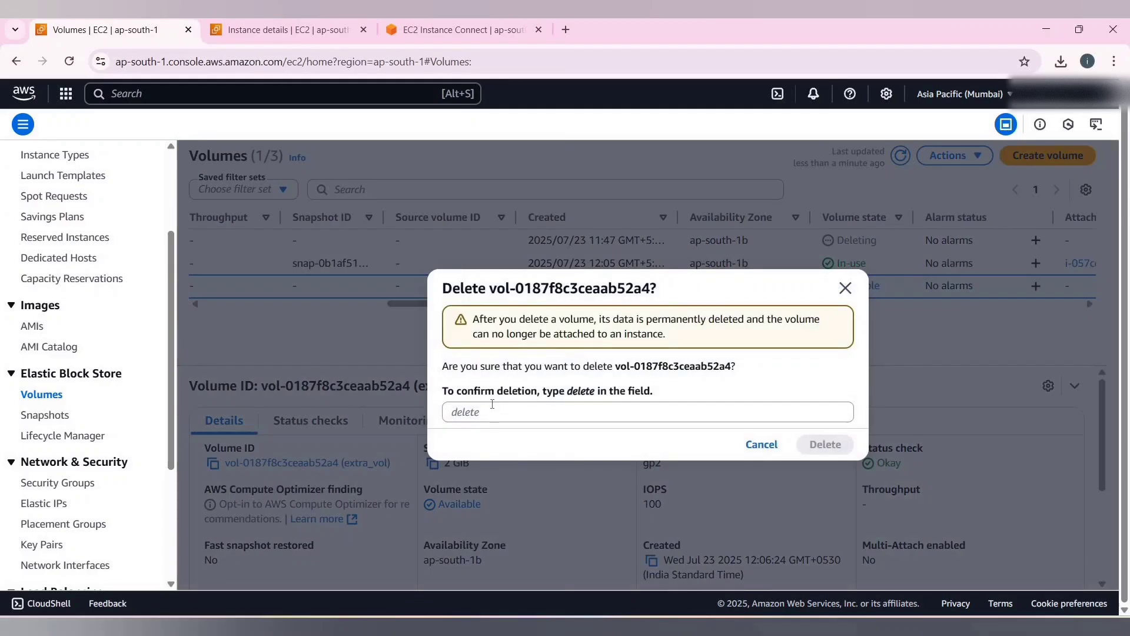
pyautogui.click(492, 405)
pyautogui.write('d')
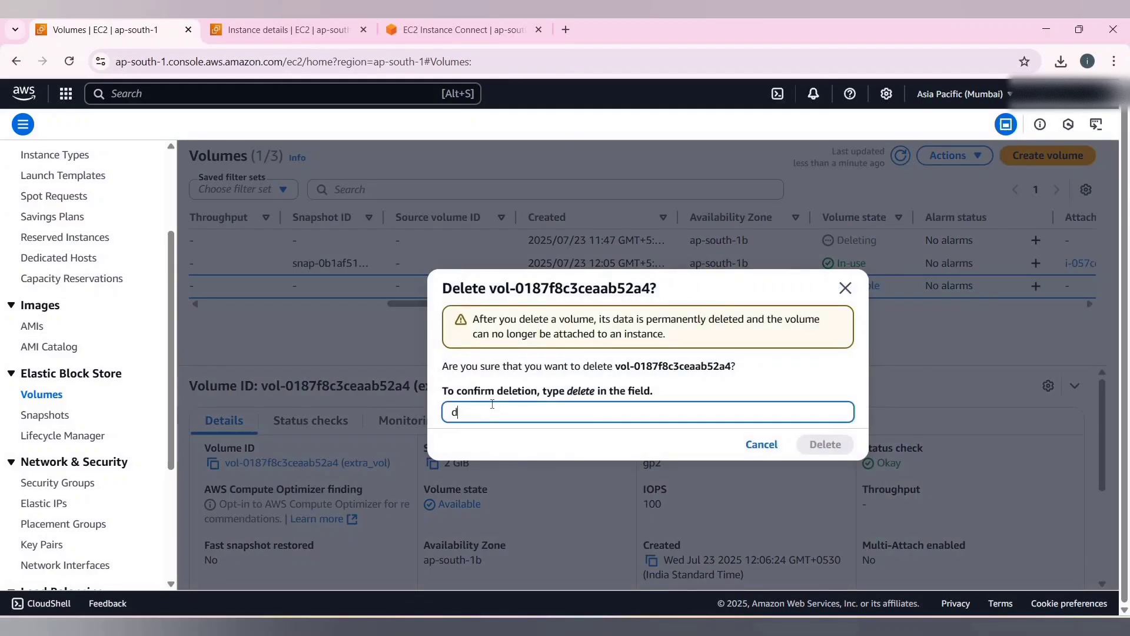
pyautogui.write('elete')
pyautogui.press('Return')
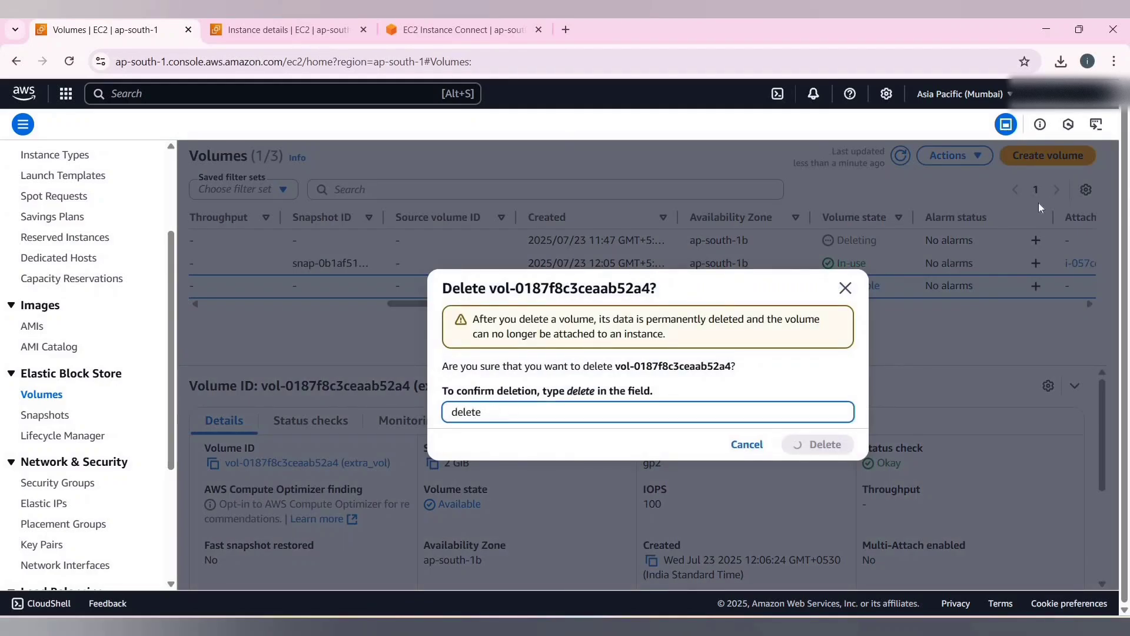
# Step: Check the remaining volumes in the refreshed volumes list, and reload the snapshots list to check snap
pyautogui.click(899, 186)
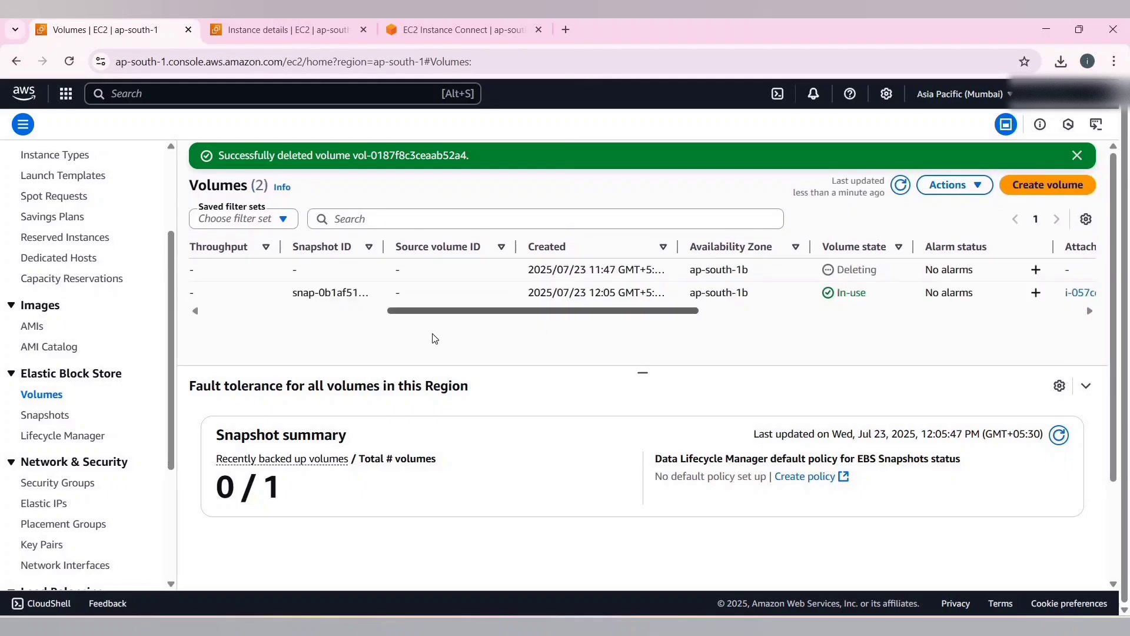
pyautogui.hscroll(-10, 435, 339)
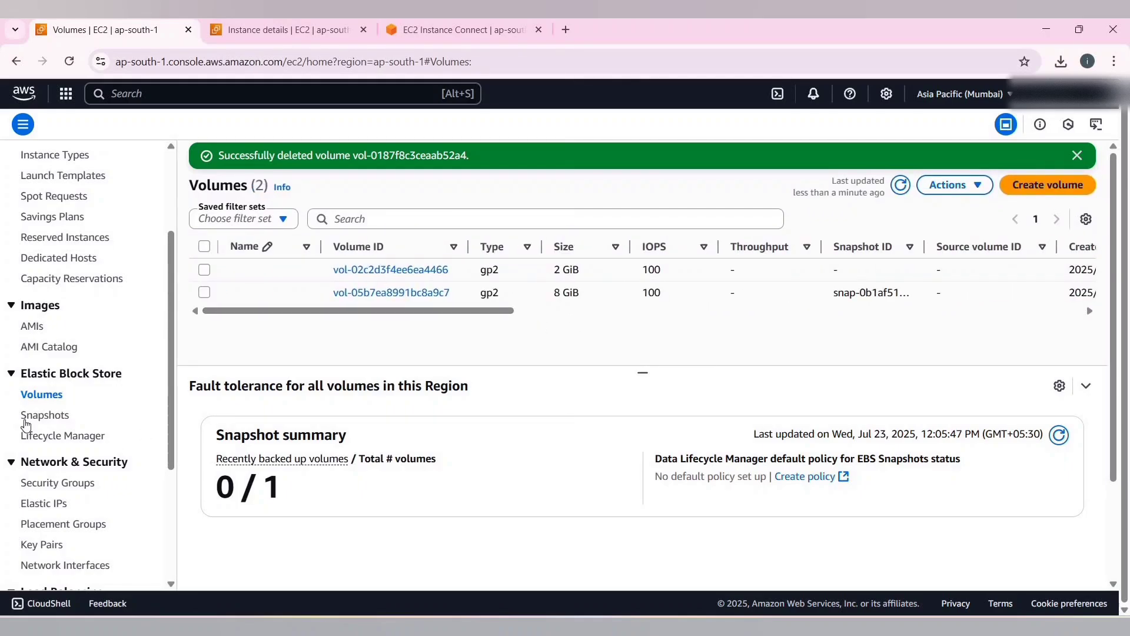
pyautogui.click(28, 419)
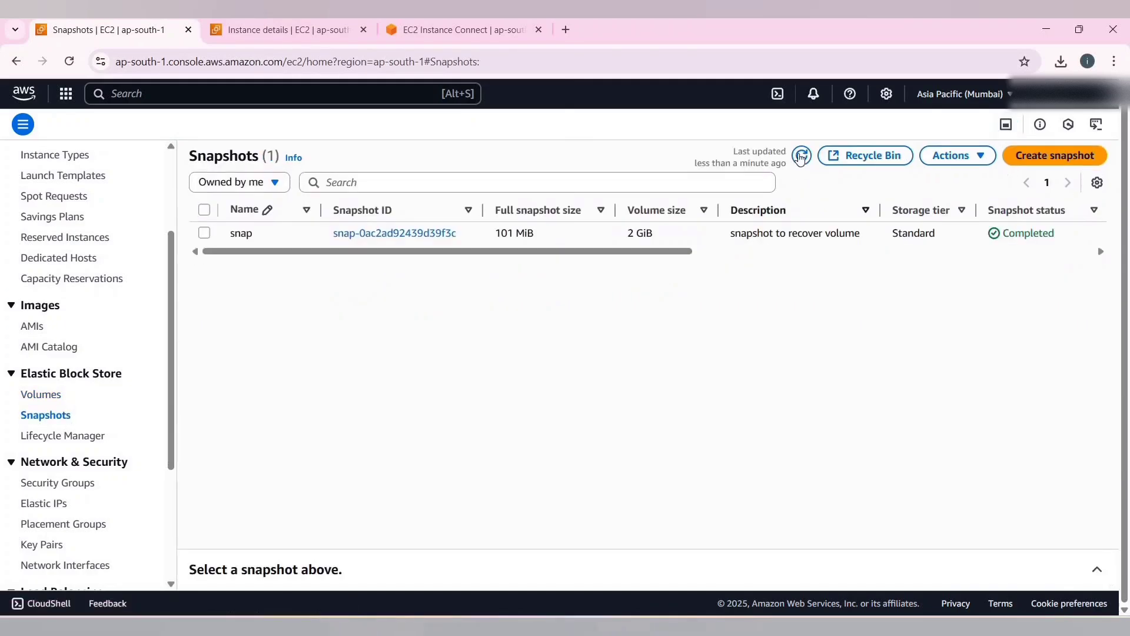
pyautogui.click(800, 158)
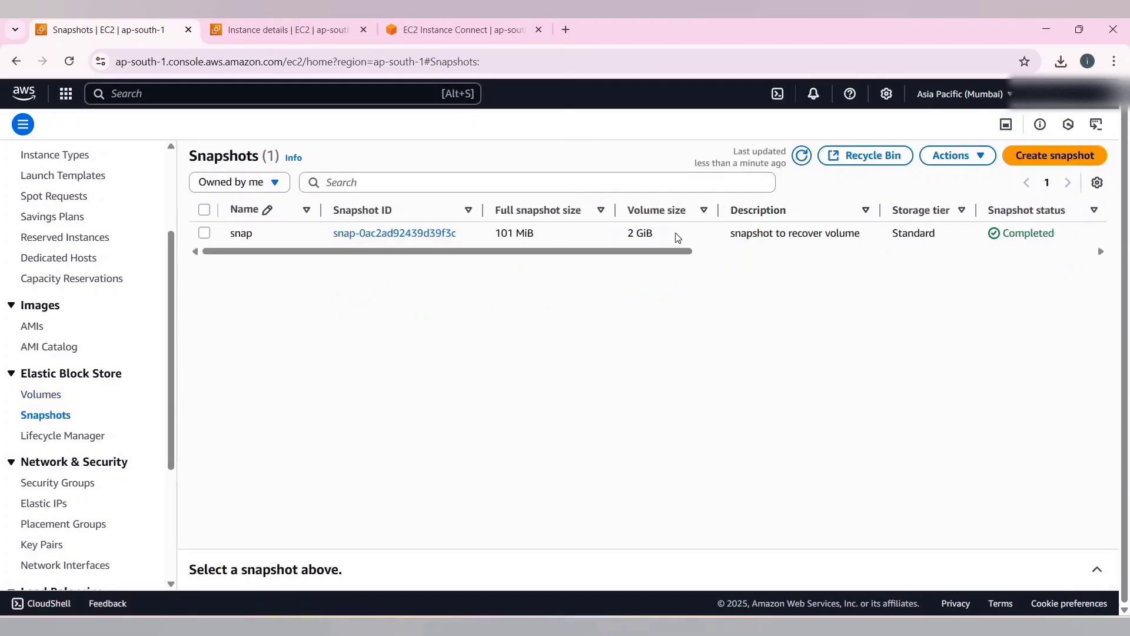
# Step: Switch to the EC2 Instance Connect terminal, exit the current root shell and open a new one with sudo -i
pyautogui.click(426, 31)
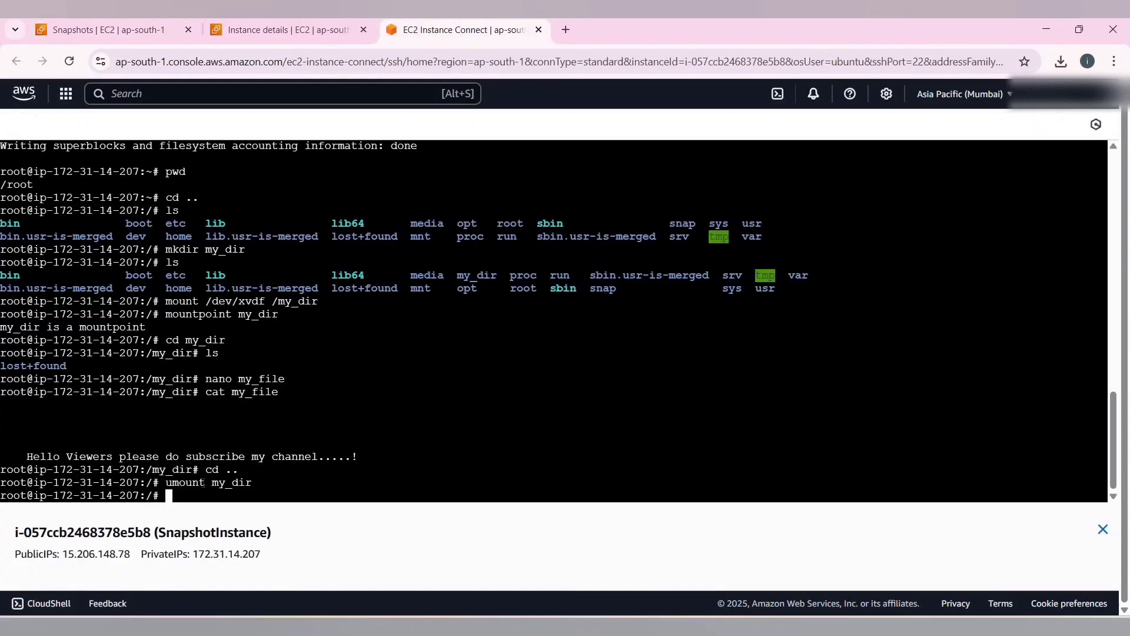
pyautogui.write('exit')
pyautogui.press('Return')
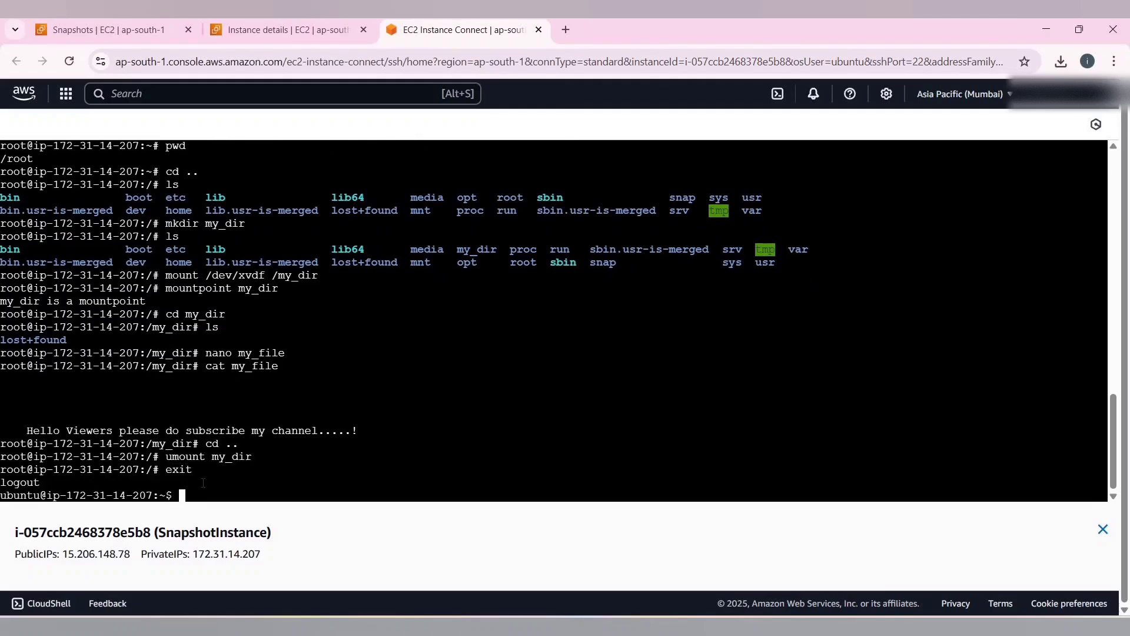
pyautogui.write('sudo -i')
pyautogui.press('Return')
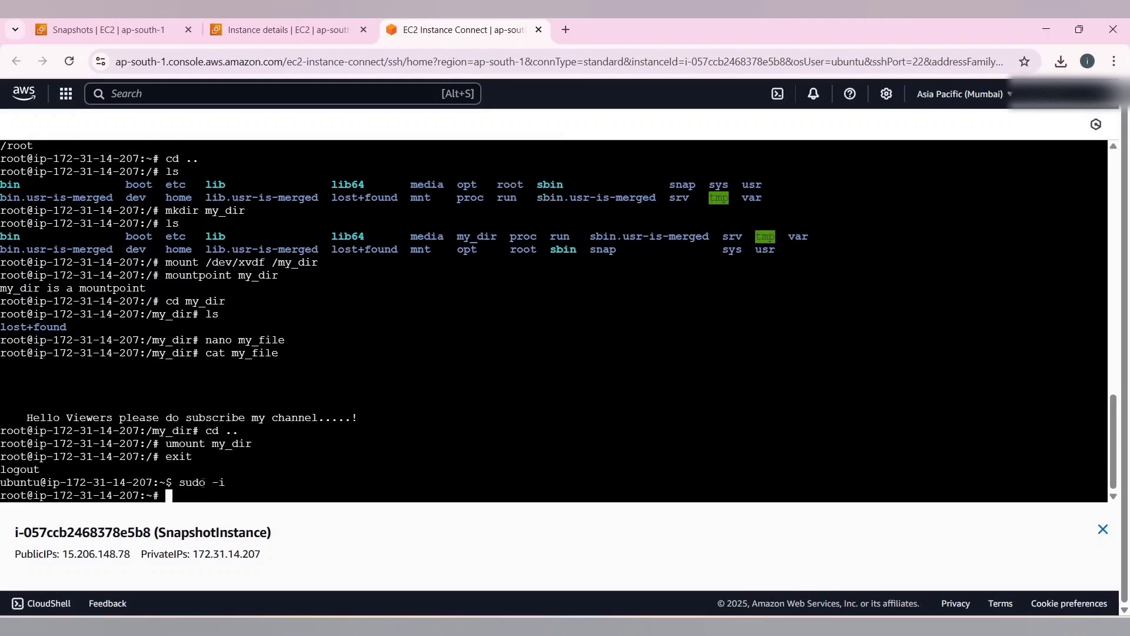
# Step: List the instance's block devices with lsblk and examine the xvda disk and its partitions
pyautogui.write('lsblk')
pyautogui.press('Return')
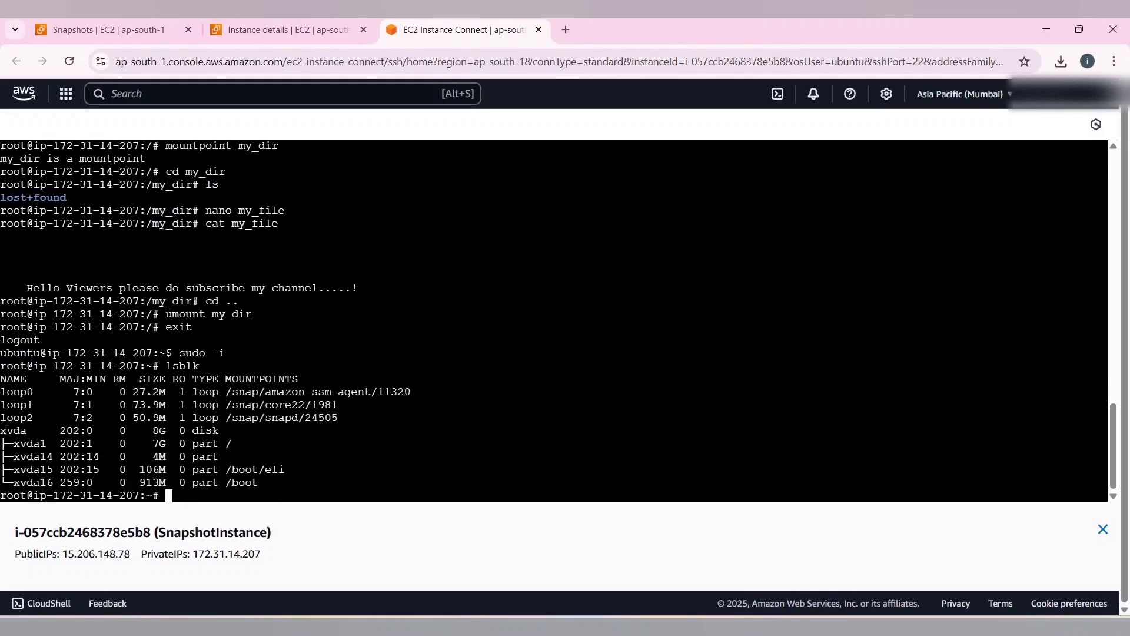
pyautogui.moveTo(291, 482); pyautogui.dragTo(2, 430)
pyautogui.click(178, 493)
# Step: Go up to the filesystem root with cd .. and list its directories with ls
pyautogui.write('cd ..')
pyautogui.press('Return')
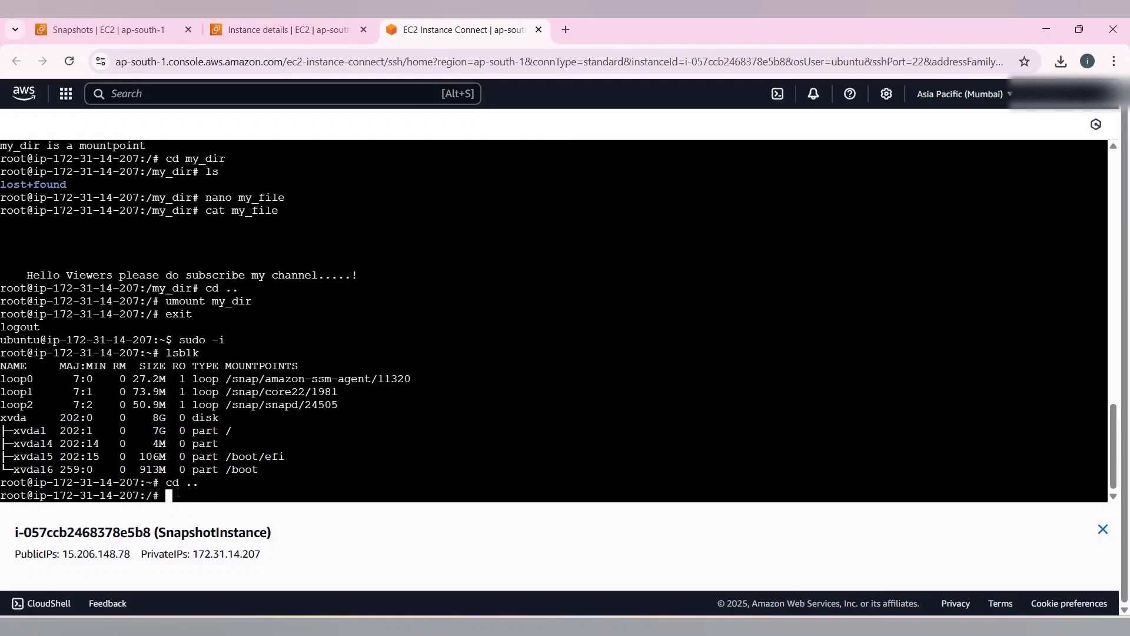
pyautogui.write('ls')
pyautogui.press('Return')
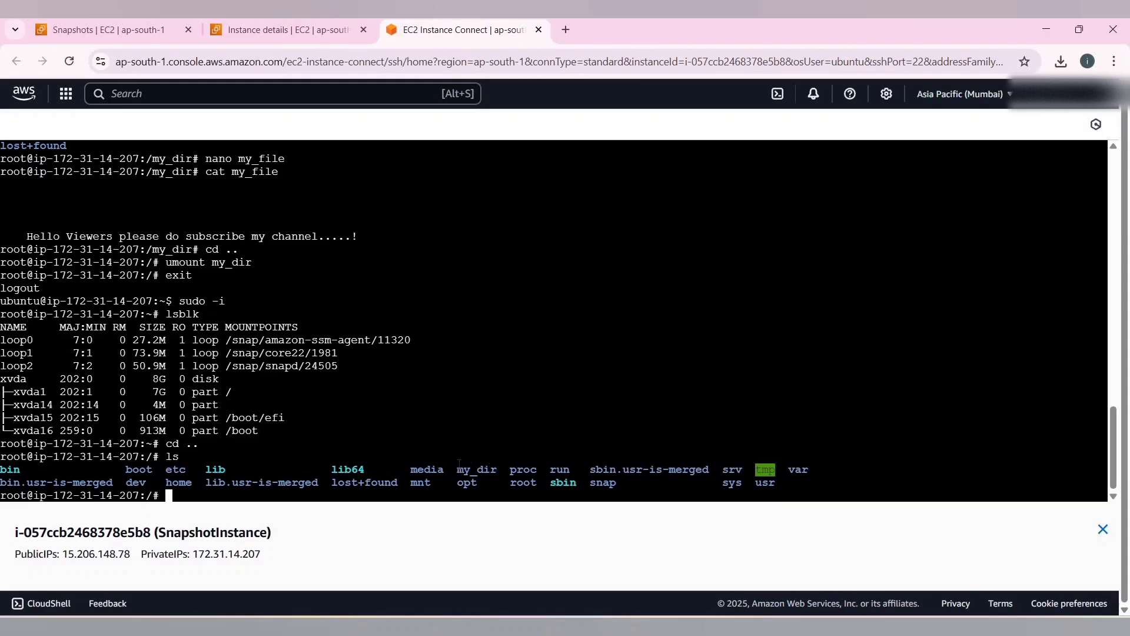
# Step: Change into the my_dir directory and list its contents with ls
pyautogui.moveTo(459, 463); pyautogui.dragTo(404, 488)
pyautogui.click(280, 499)
pyautogui.write('cd')
pyautogui.write('my_dir')
pyautogui.press('Return')
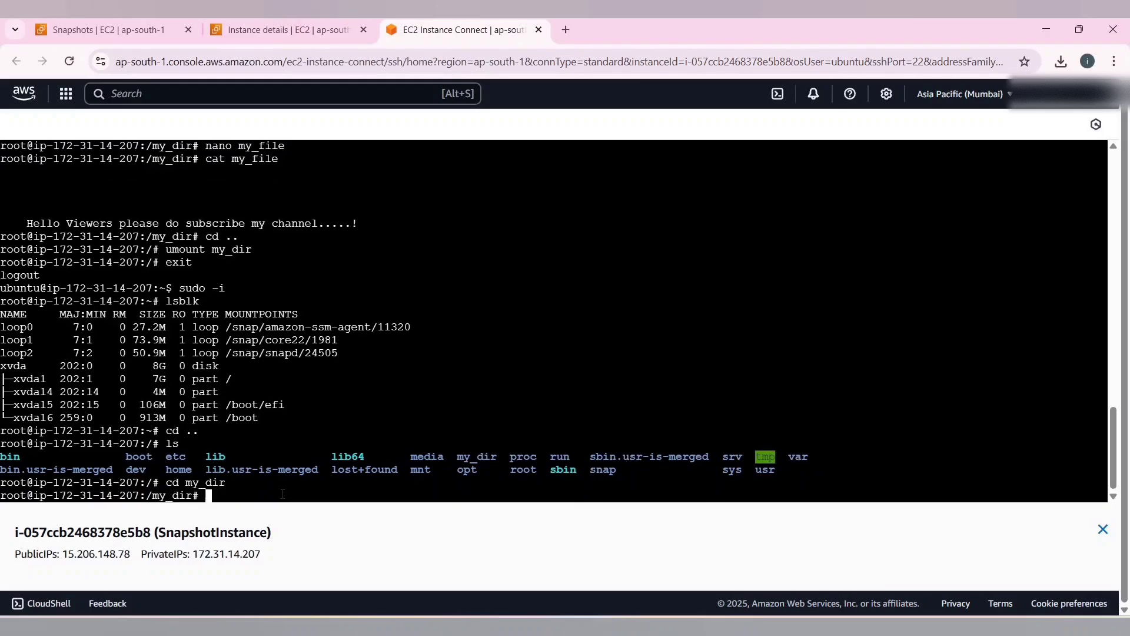
pyautogui.write('ls')
pyautogui.press('Return')
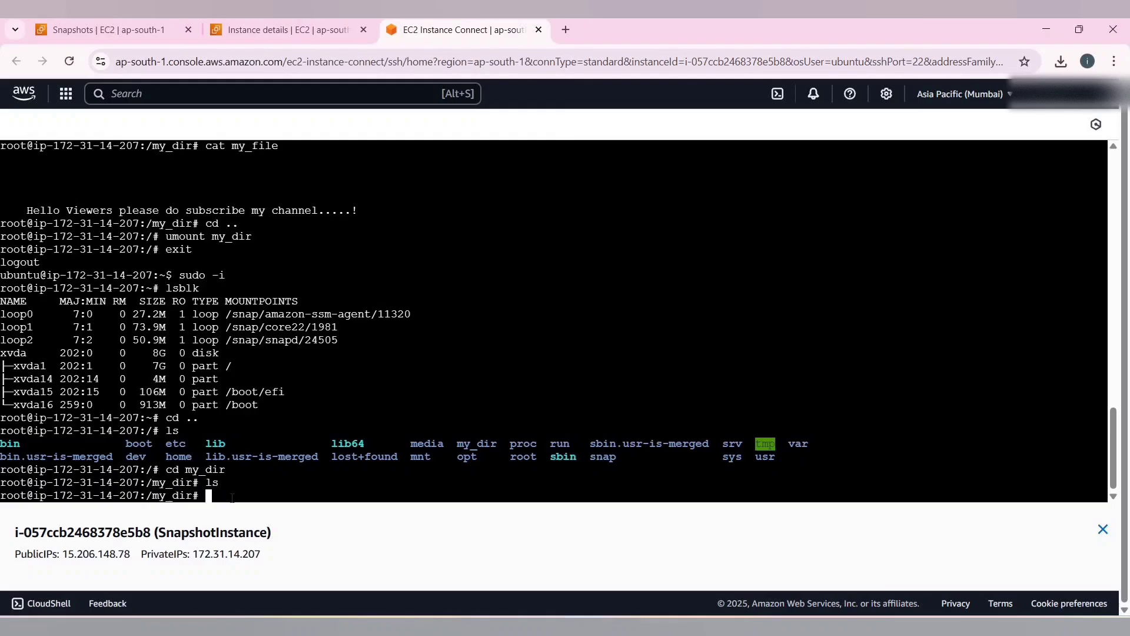
# Step: Check the filesystem on the device /dev/xvdf with file -s and examine the output
pyautogui.write('file')
pyautogui.write('-s')
pyautogui.write(' /dev/')
pyautogui.write('s')
pyautogui.write('vdf')
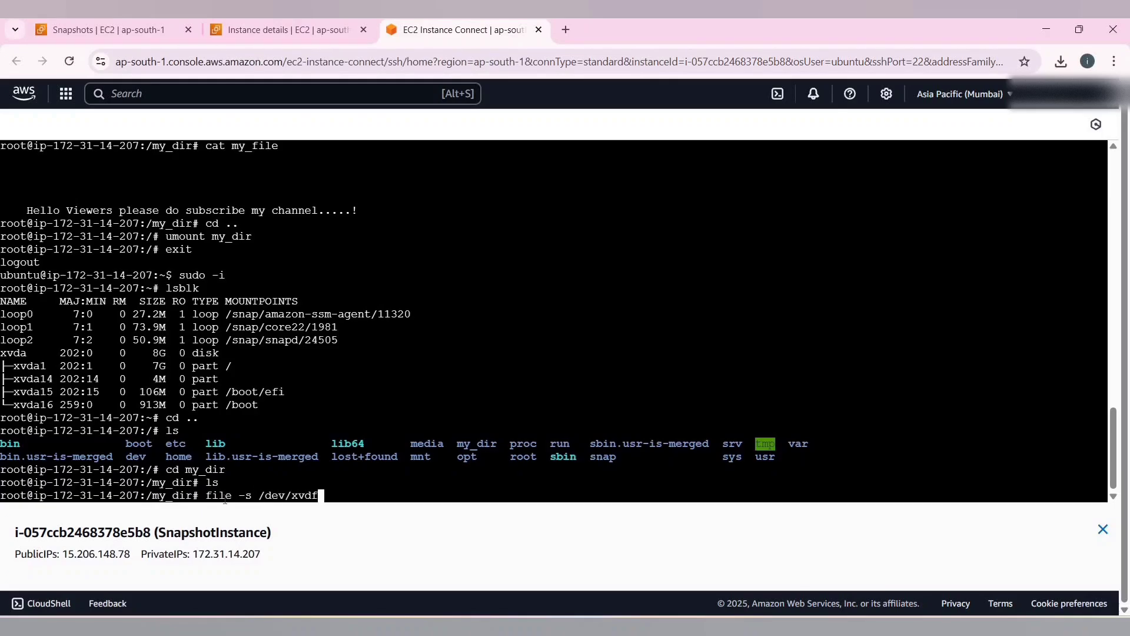
pyautogui.press('Return')
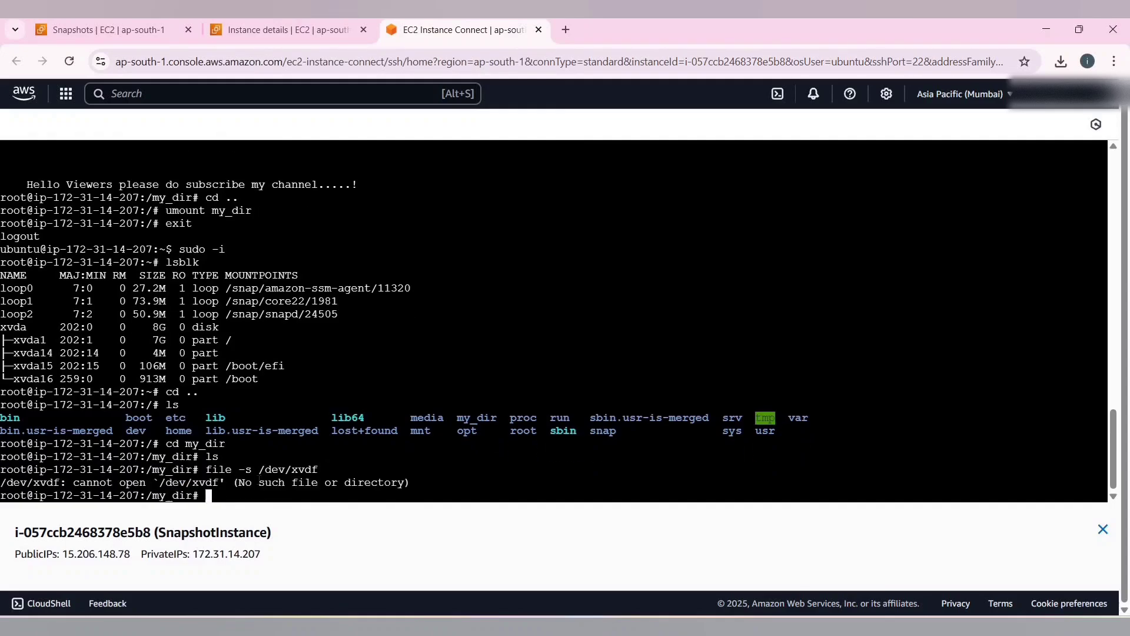
pyautogui.moveTo(443, 469); pyautogui.dragTo(377, 482)
# Step: Start creating a volume from the snapshot snap and set its volume type to General Purpose SSD (gp2)
pyautogui.click(130, 25)
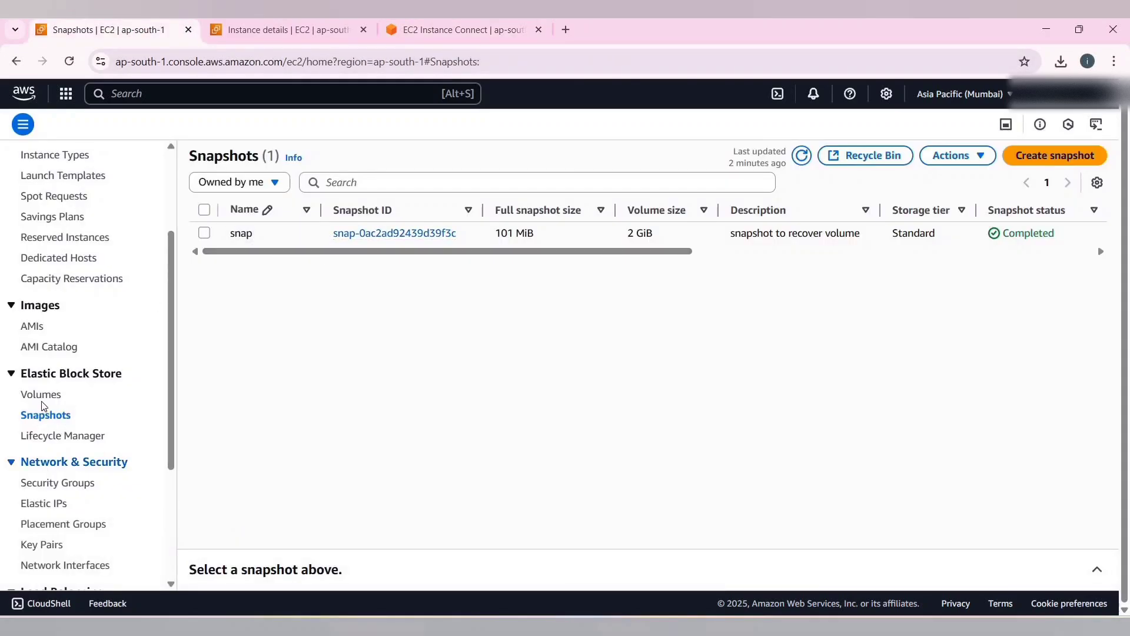
pyautogui.click(43, 394)
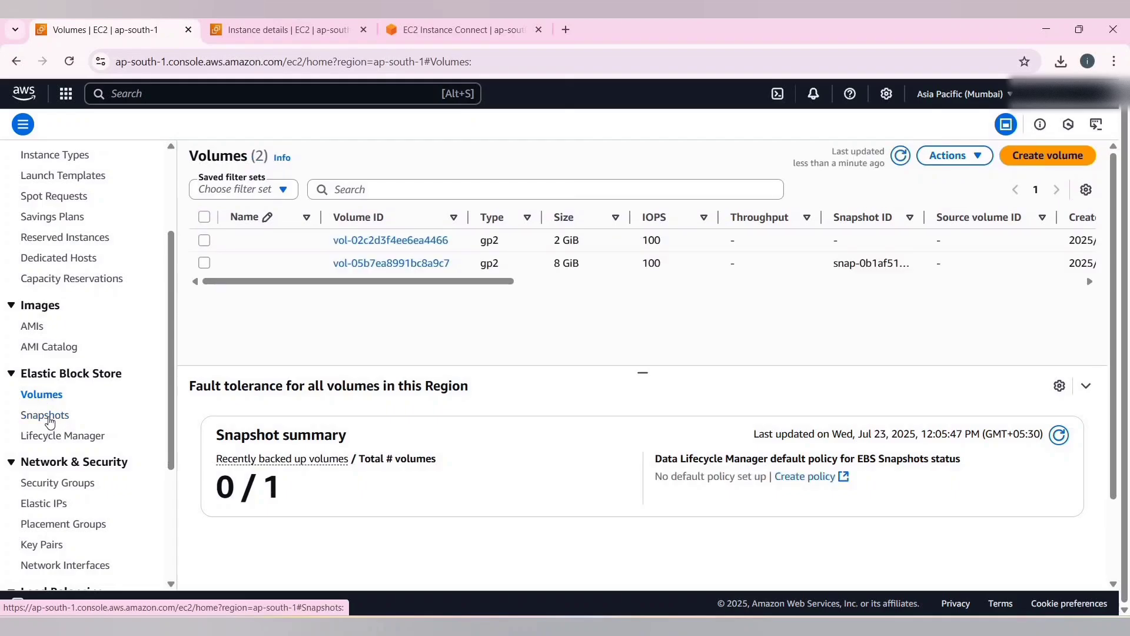
pyautogui.click(125, 416)
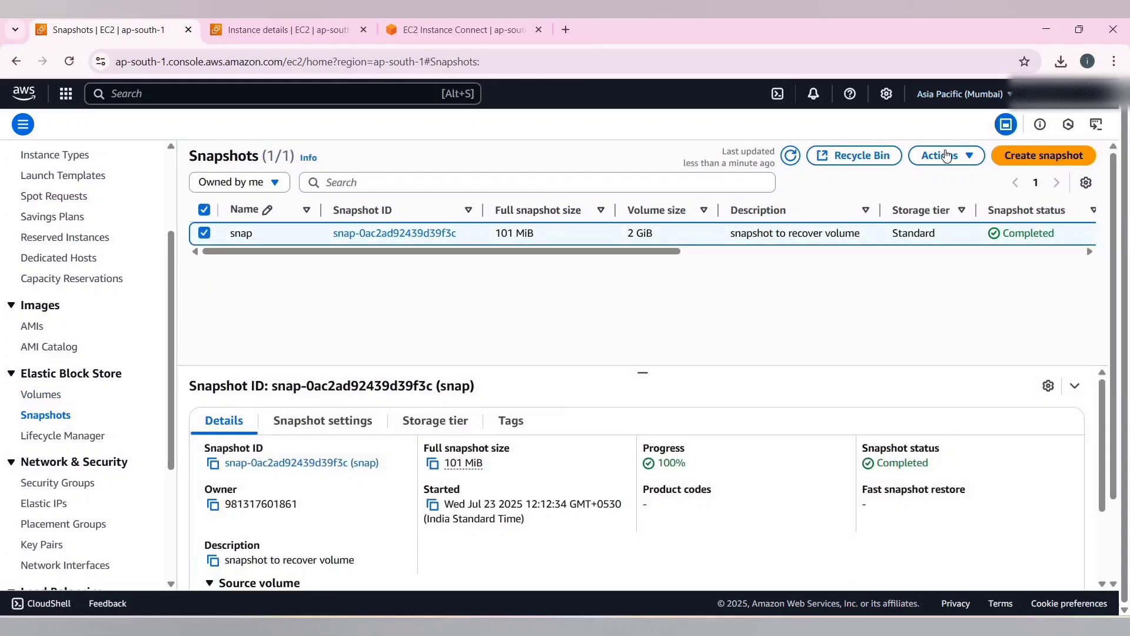
pyautogui.click(945, 154)
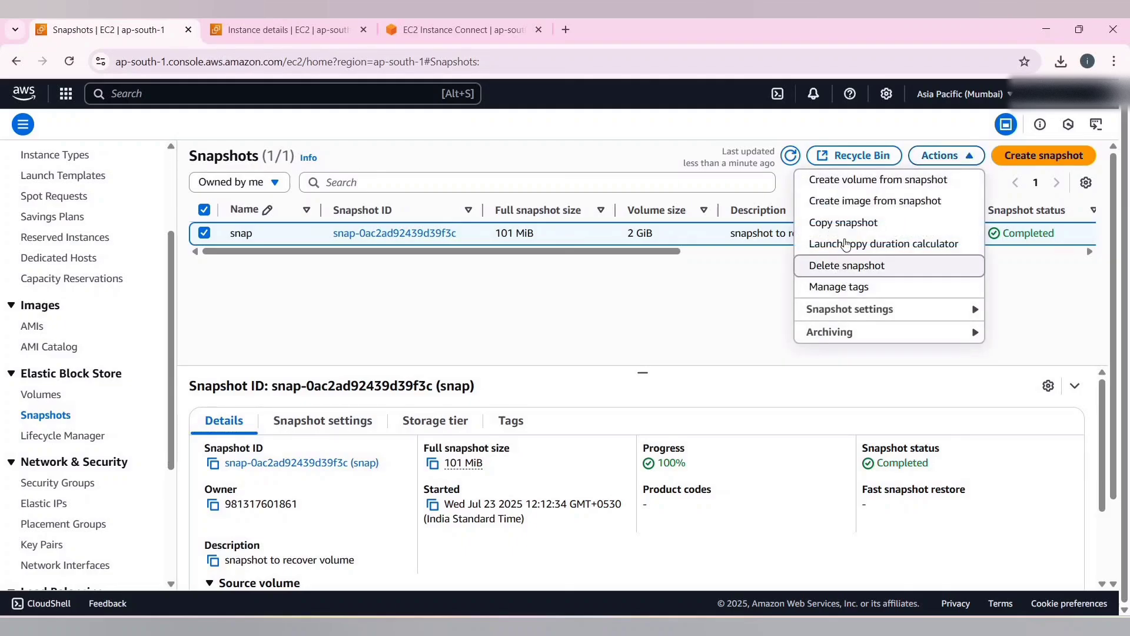
pyautogui.click(848, 179)
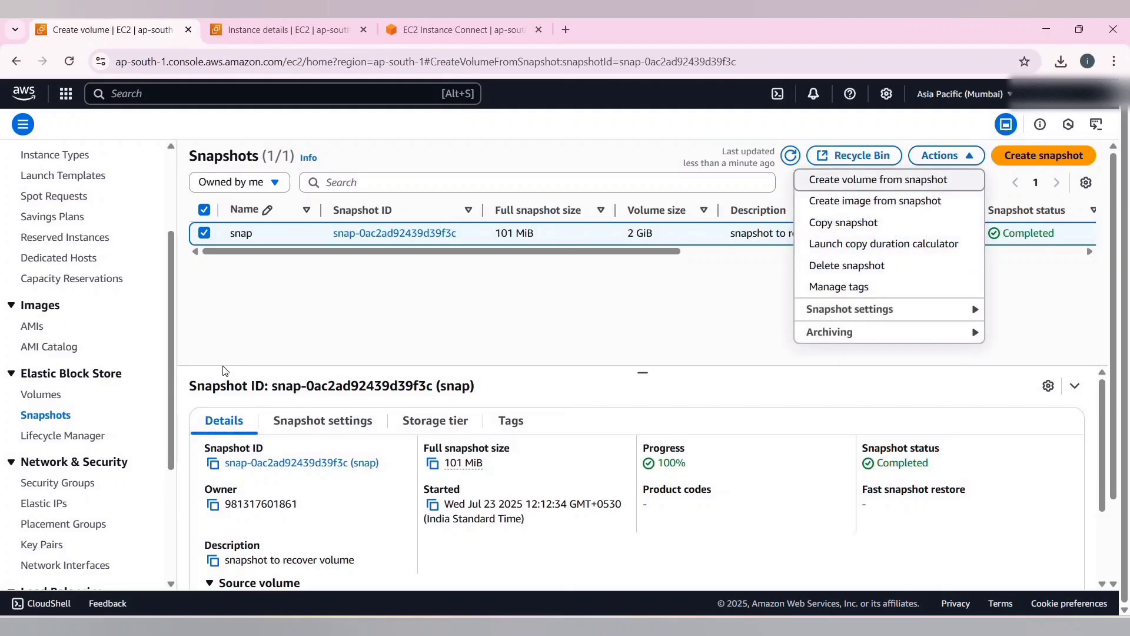
pyautogui.click(229, 327)
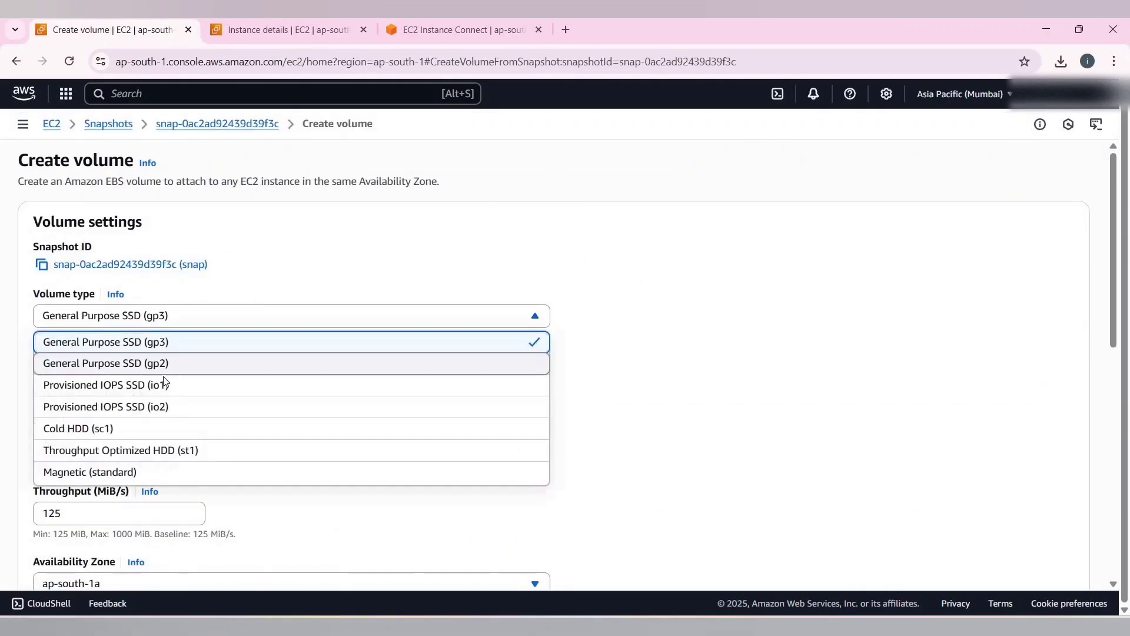
pyautogui.click(70, 362)
# Step: Check the instance's availability zone in its networking details and set the new volume's Availability Zone to ap-south-1b
pyautogui.scroll(-4, 47, 344)
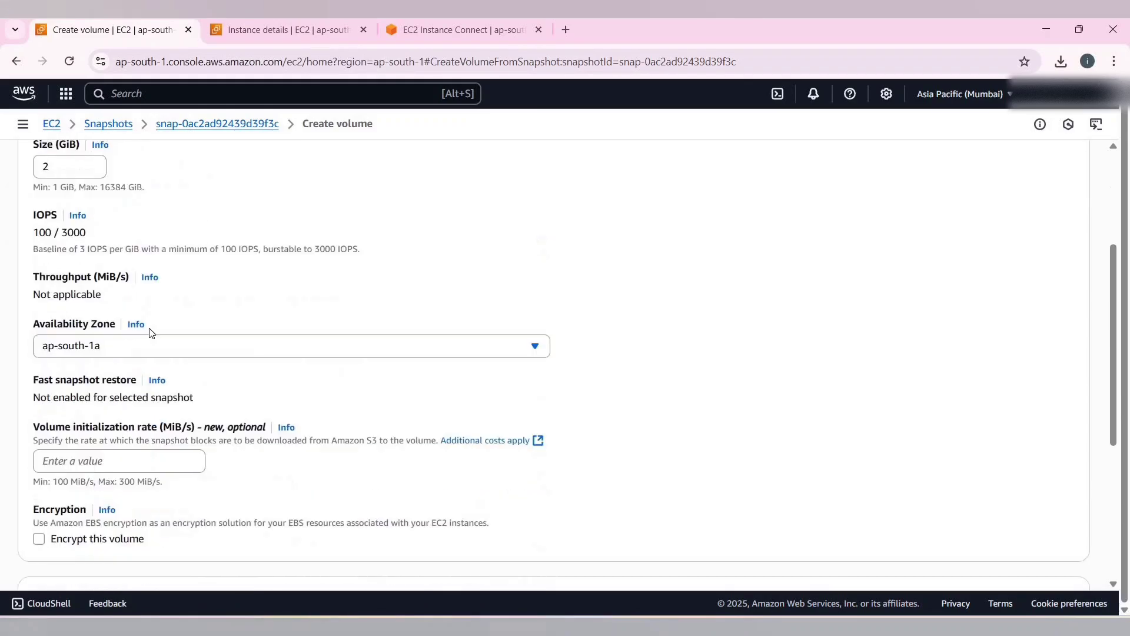
pyautogui.click(150, 331)
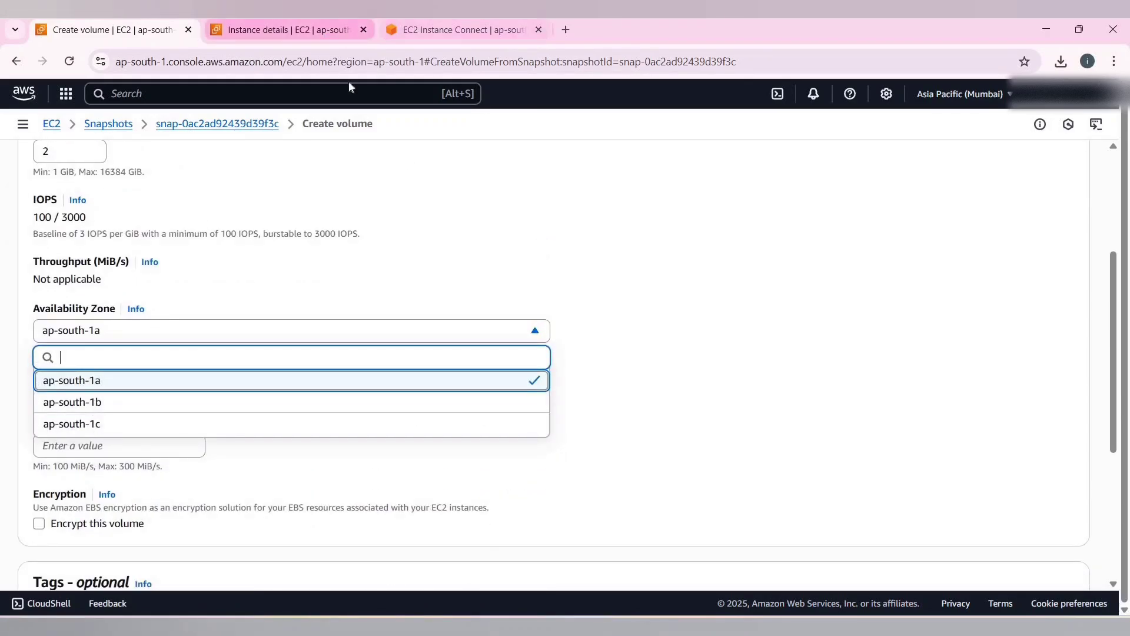
pyautogui.click(324, 30)
pyautogui.scroll(1, 632, 263)
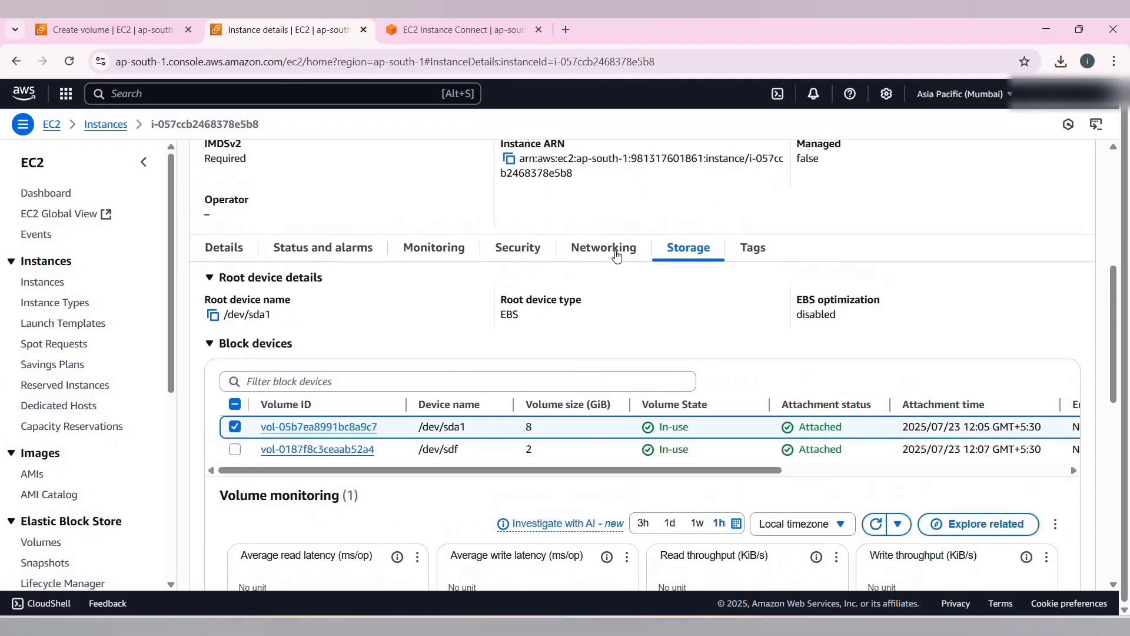
pyautogui.click(606, 248)
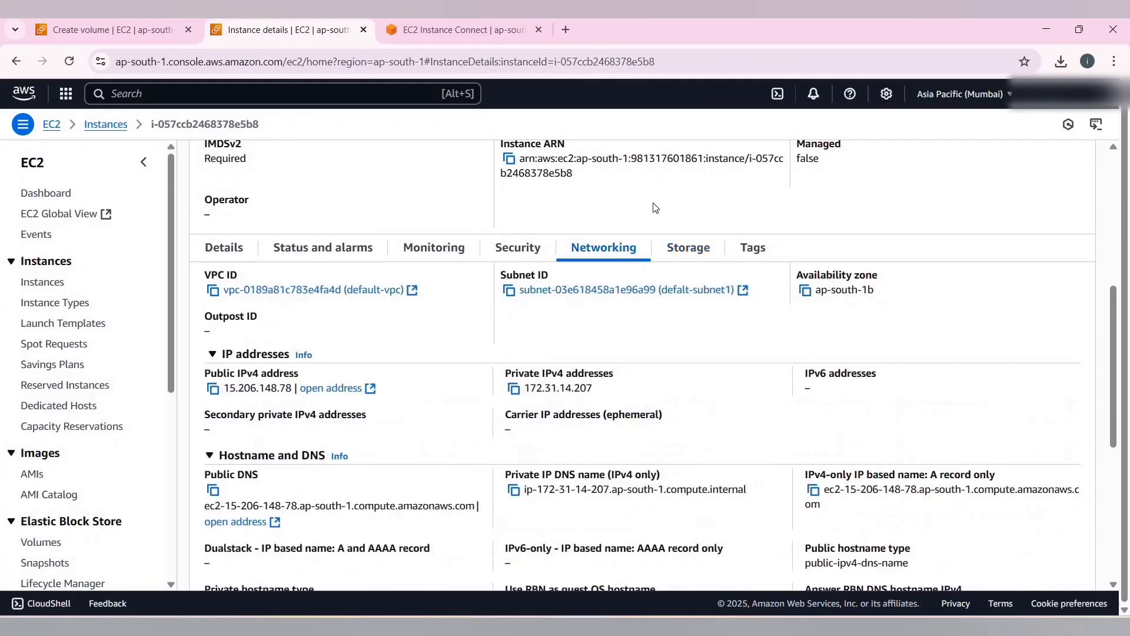
pyautogui.click(147, 29)
pyautogui.click(168, 331)
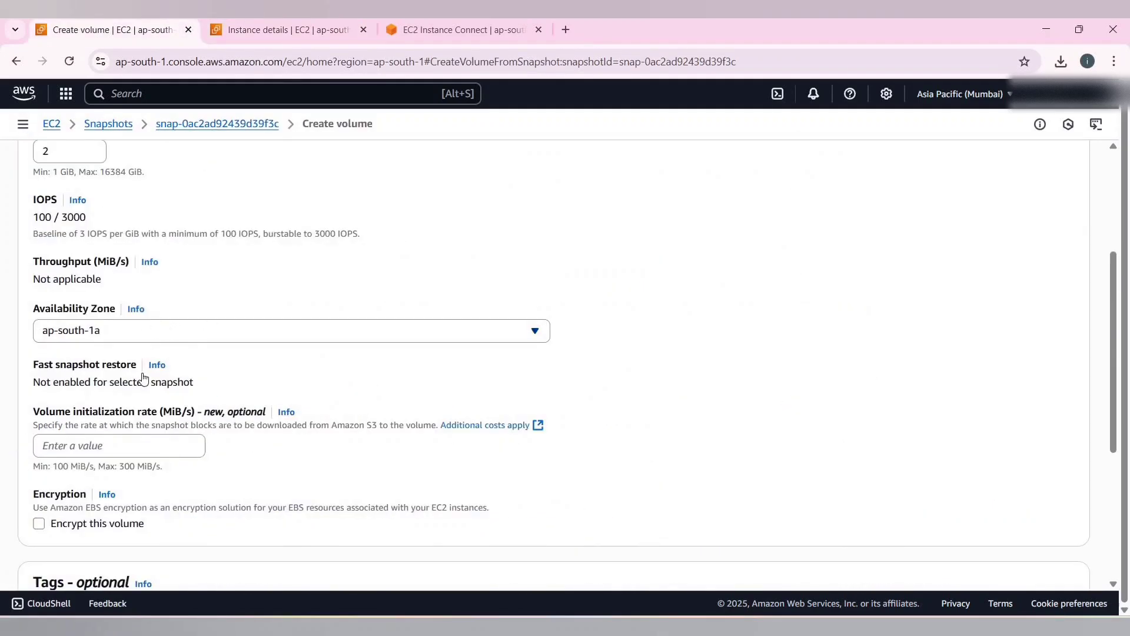
pyautogui.click(141, 406)
# Step: Add a tag with key name and value recover_volume, and create the volume
pyautogui.scroll(-5, 76, 388)
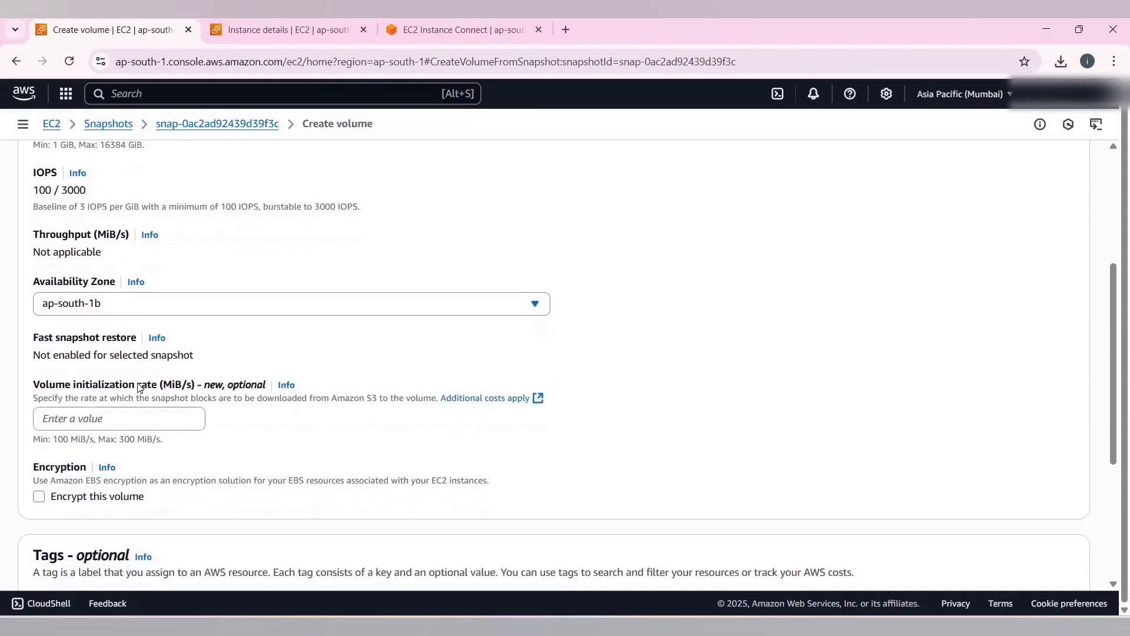
pyautogui.click(73, 386)
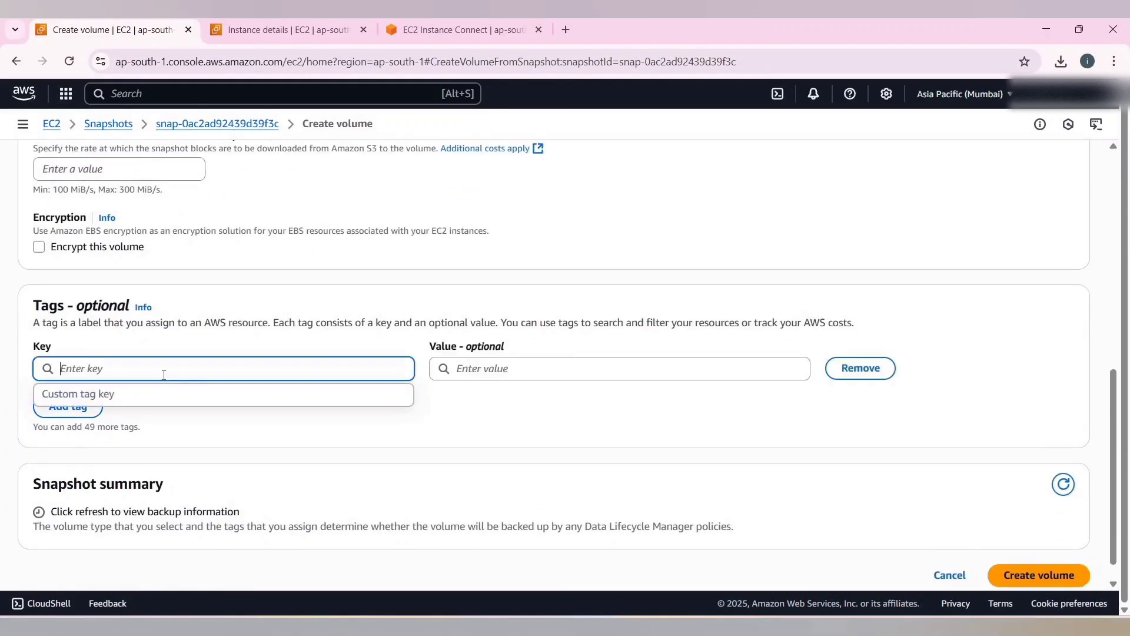
pyautogui.write('name')
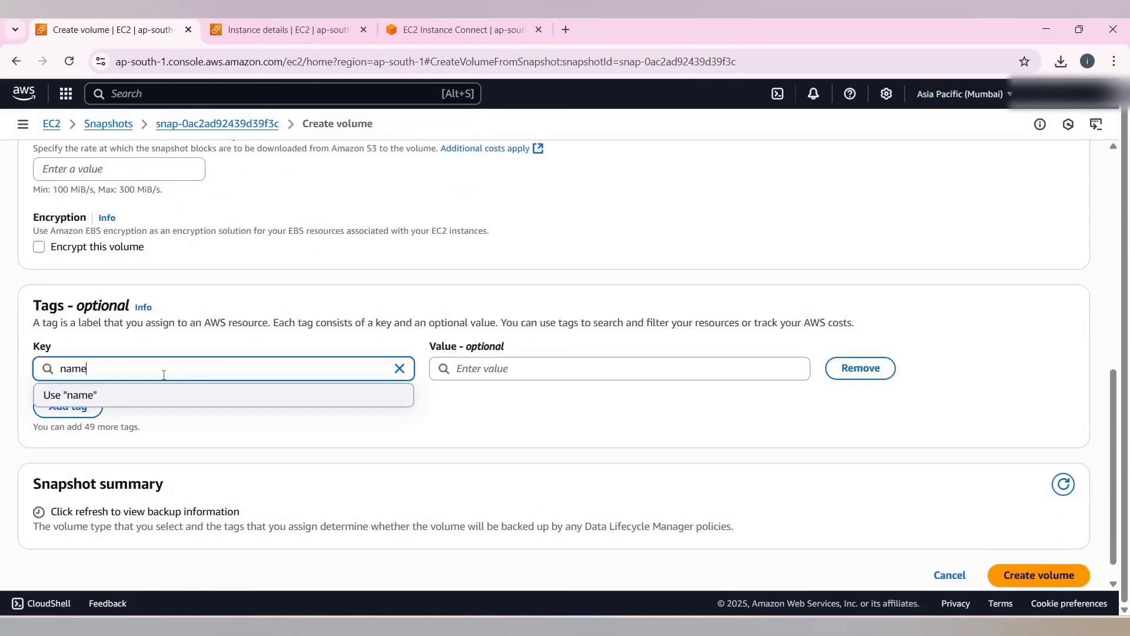
pyautogui.press('Tab')
pyautogui.write('re')
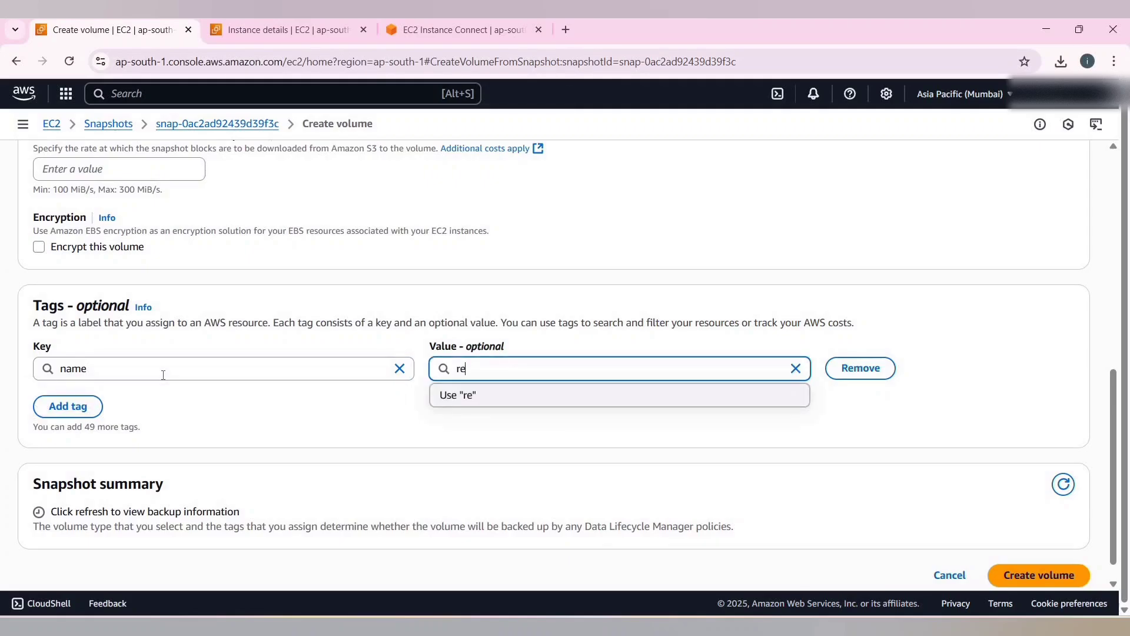
pyautogui.write('cover_volume')
pyautogui.click(1020, 571)
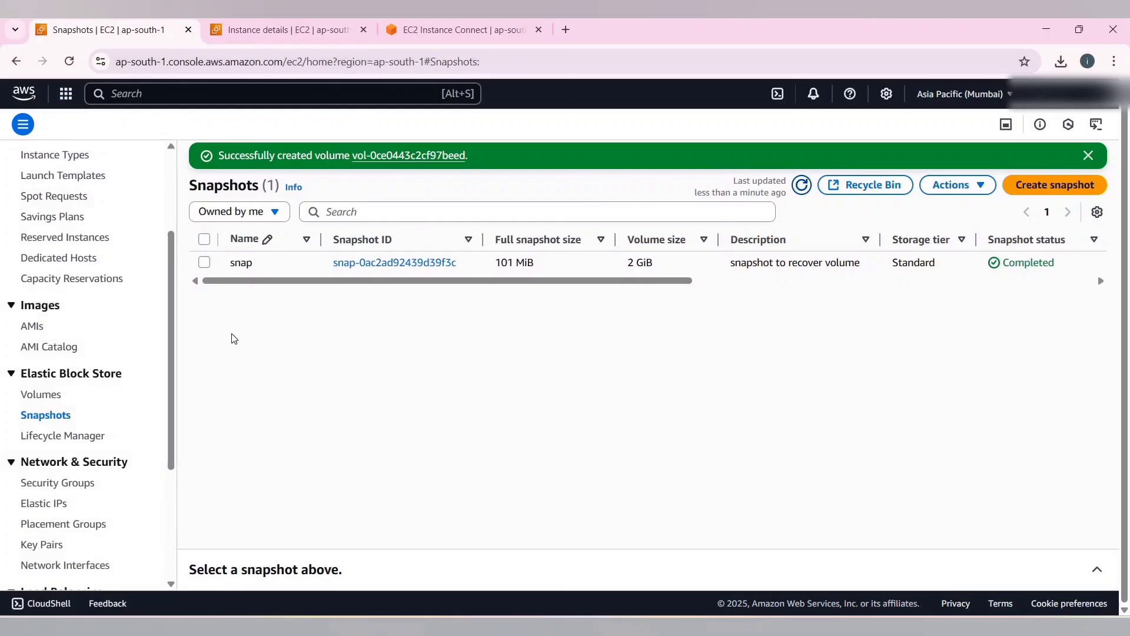
# Step: Open the EBS volumes list and check the state and availability zone of the volume created from the snapshot
pyautogui.click(27, 398)
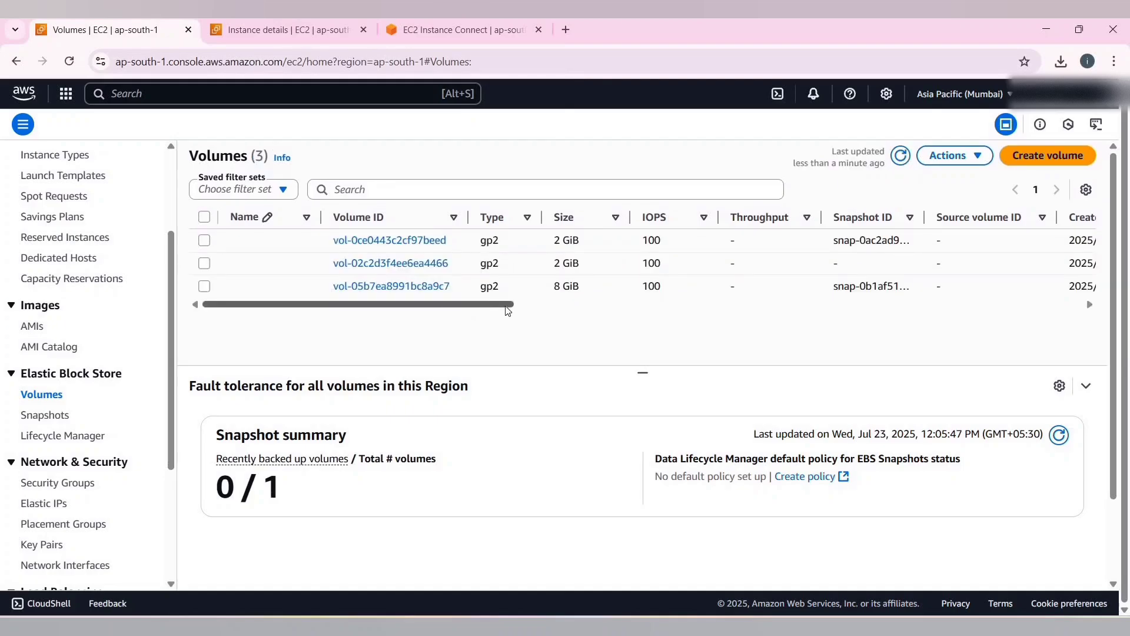
pyautogui.moveTo(508, 306); pyautogui.dragTo(711, 308)
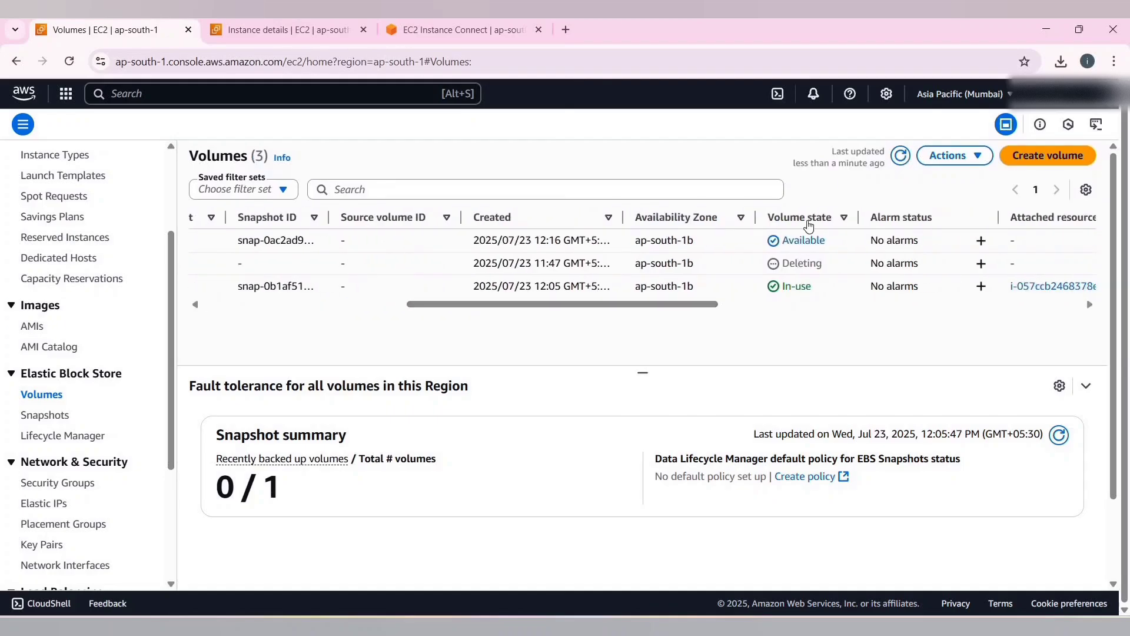
pyautogui.click(622, 241)
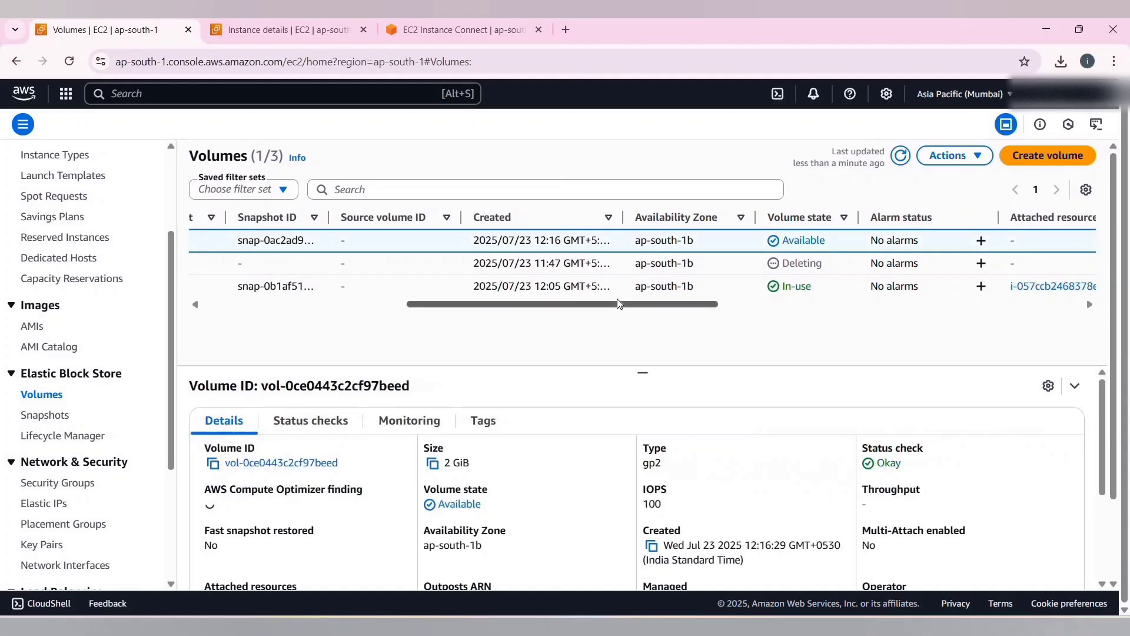
# Step: Name the volume created from the snapshot recovered_volume
pyautogui.moveTo(620, 304); pyautogui.dragTo(236, 239)
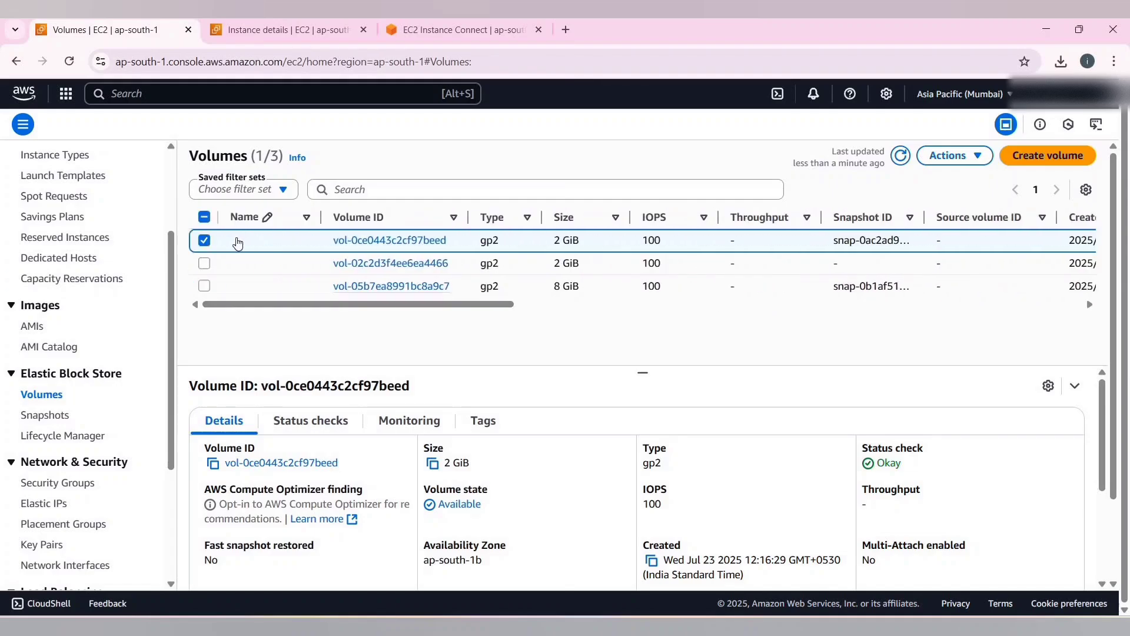
pyautogui.click(240, 241)
pyautogui.write('re')
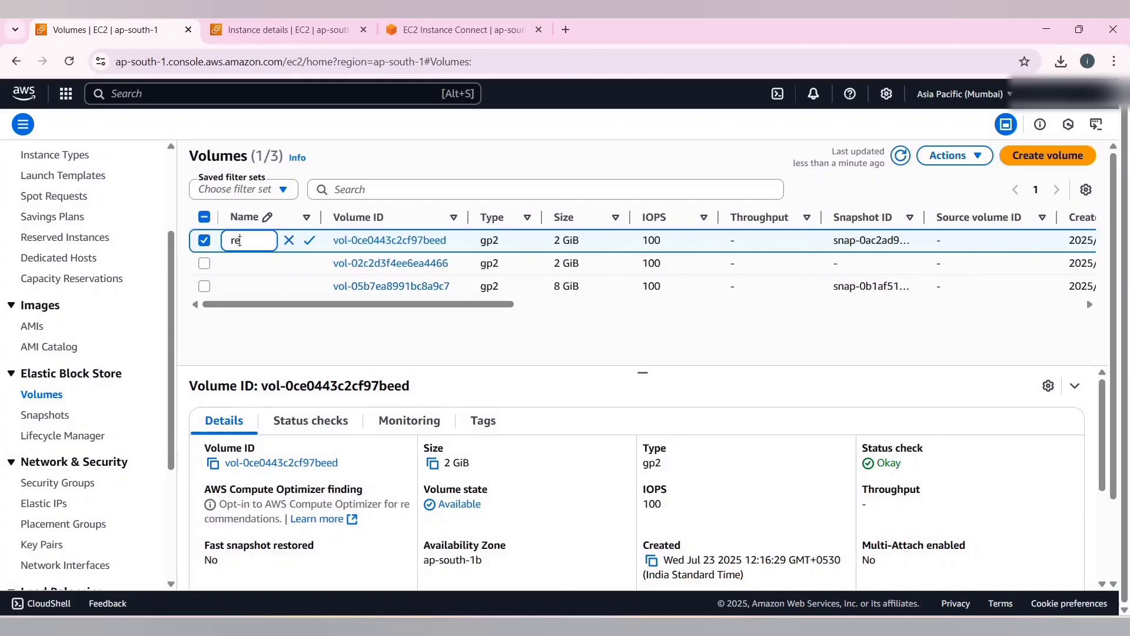
pyautogui.write('cover')
pyautogui.write('ed_v')
pyautogui.write('olume')
pyautogui.click(309, 241)
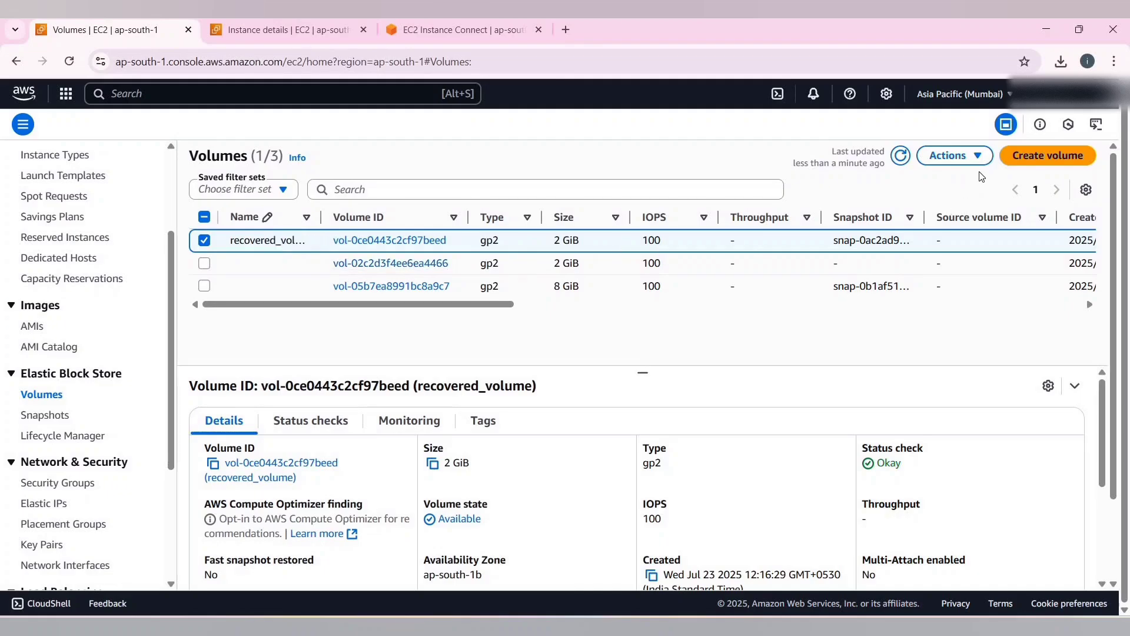
# Step: Attach recovered_volume to the running instance SnapshotInstance with the device name /dev/sdf
pyautogui.click(951, 156)
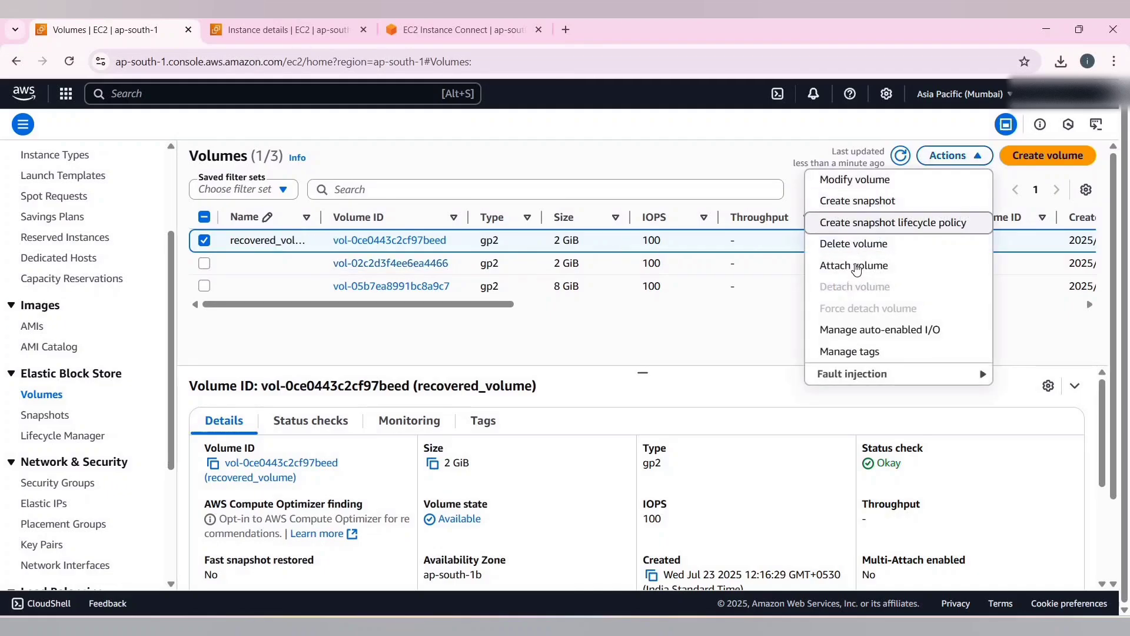
pyautogui.click(855, 265)
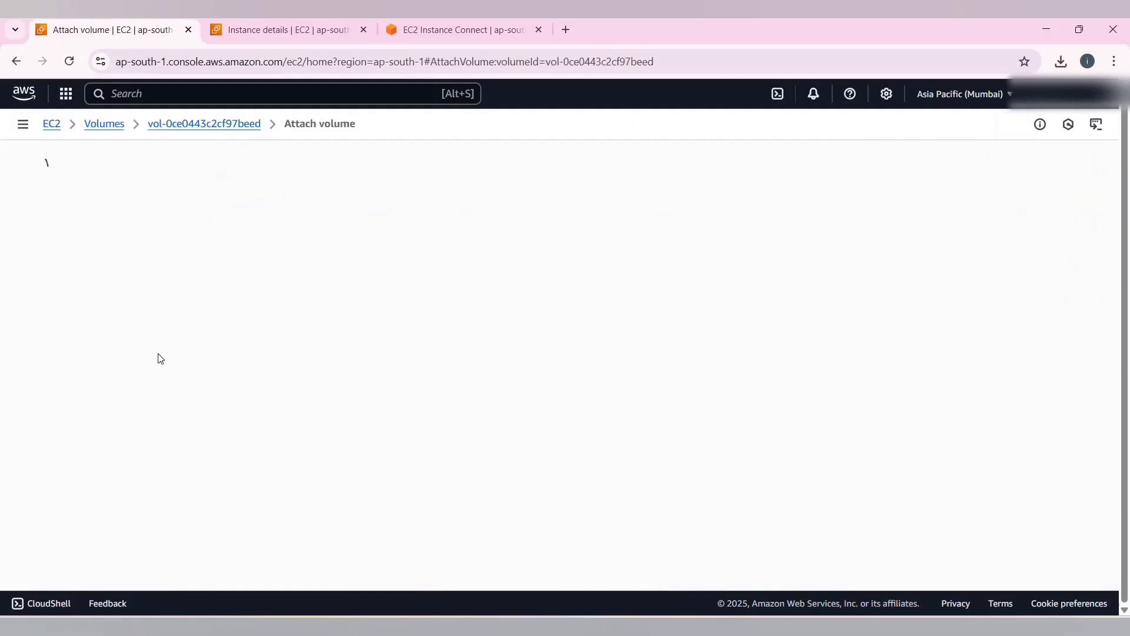
pyautogui.click(165, 366)
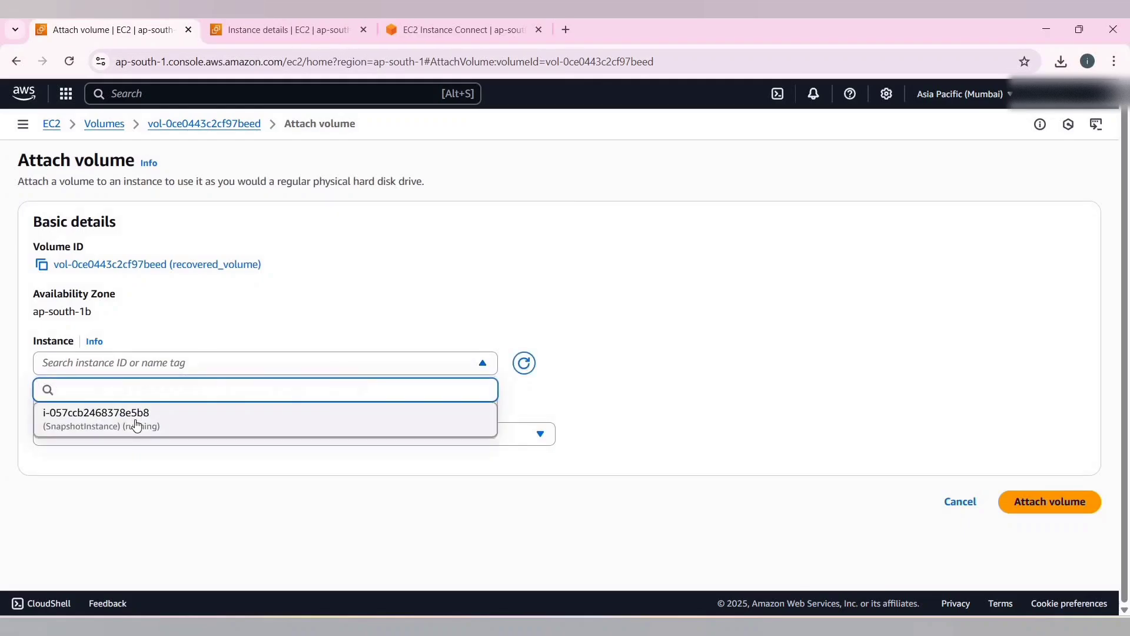
pyautogui.click(136, 421)
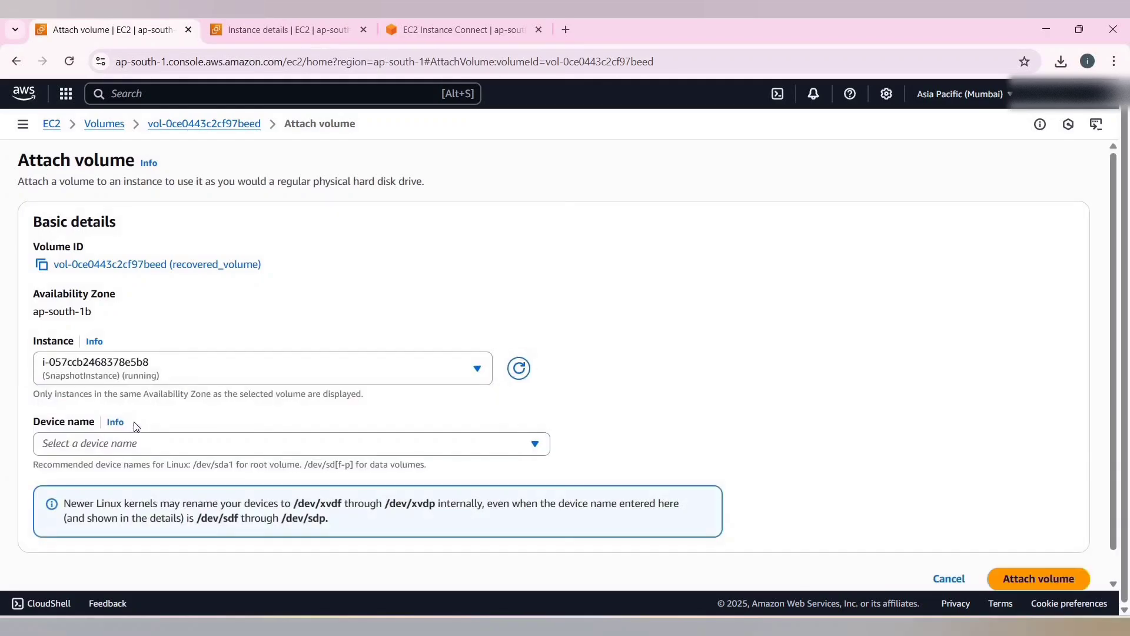
pyautogui.scroll(-1, 131, 412)
pyautogui.click(118, 414)
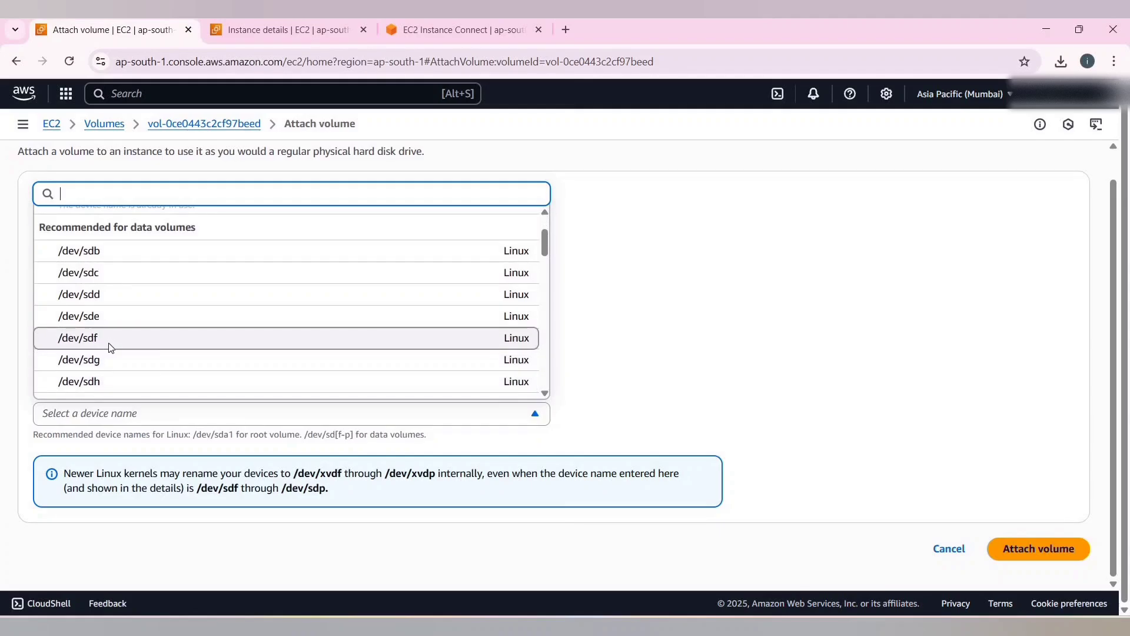
pyautogui.click(109, 349)
pyautogui.click(1018, 548)
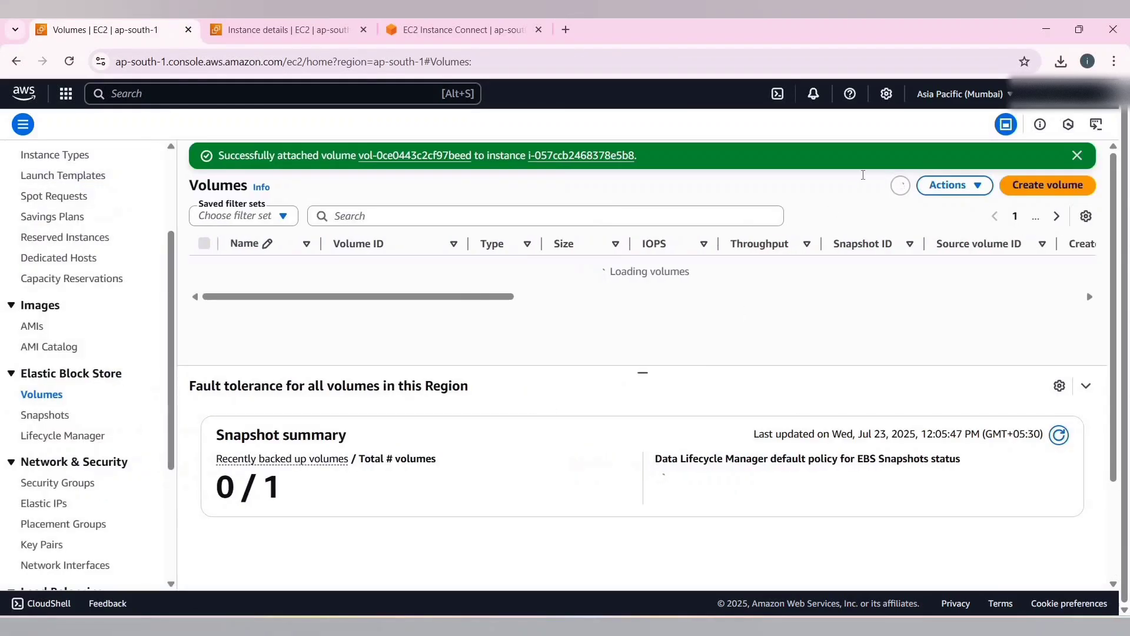
# Step: Refresh the volumes list and check the volume state of recovered_volume
pyautogui.click(901, 186)
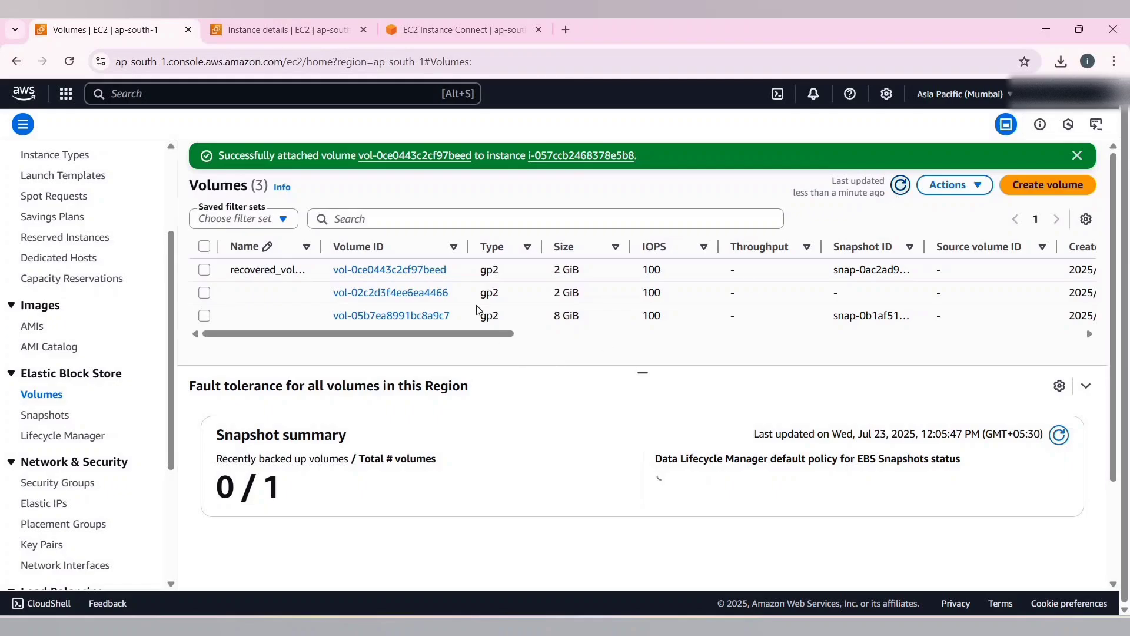
pyautogui.hscroll(10, 635, 306)
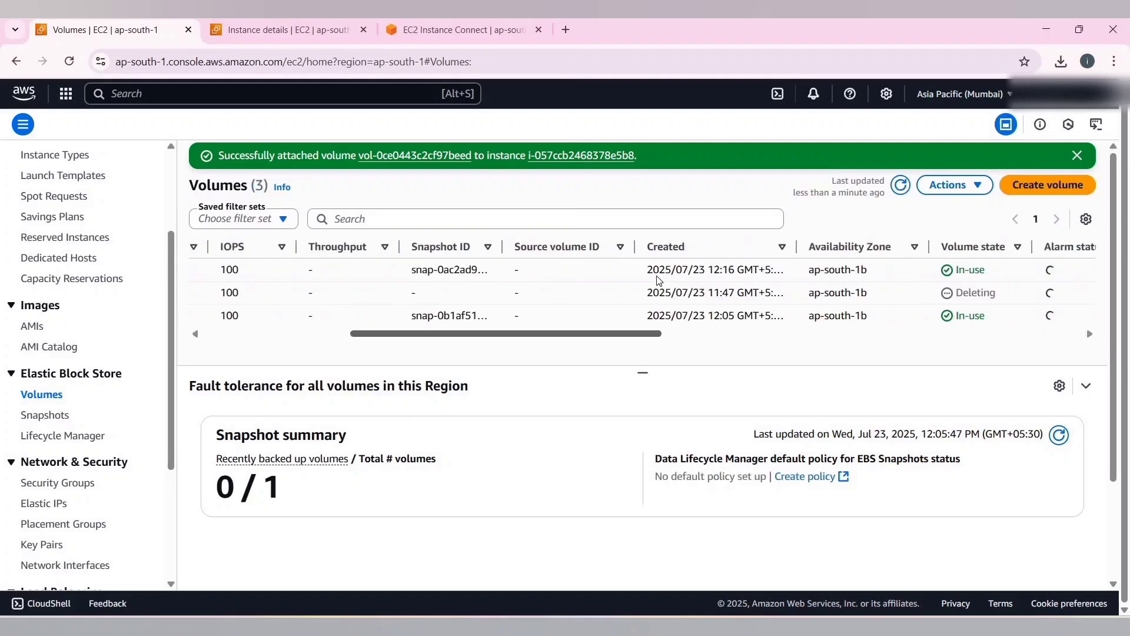
pyautogui.doubleClick(606, 270)
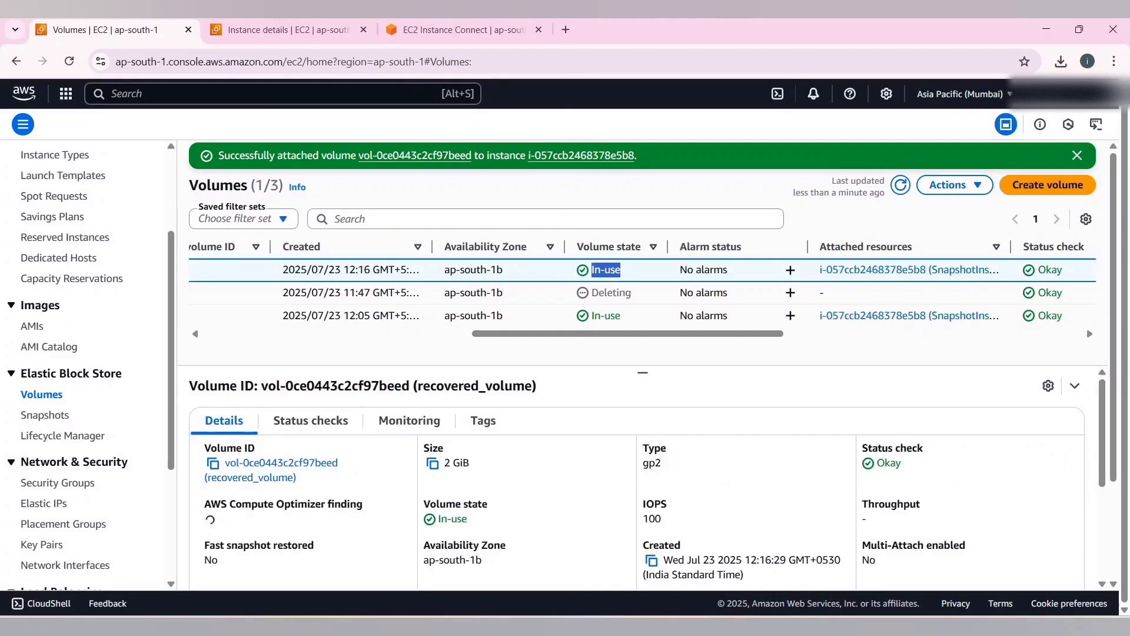
# Step: Return to the EC2 Instance Connect terminal and leave the root shell with exit
pyautogui.click(433, 30)
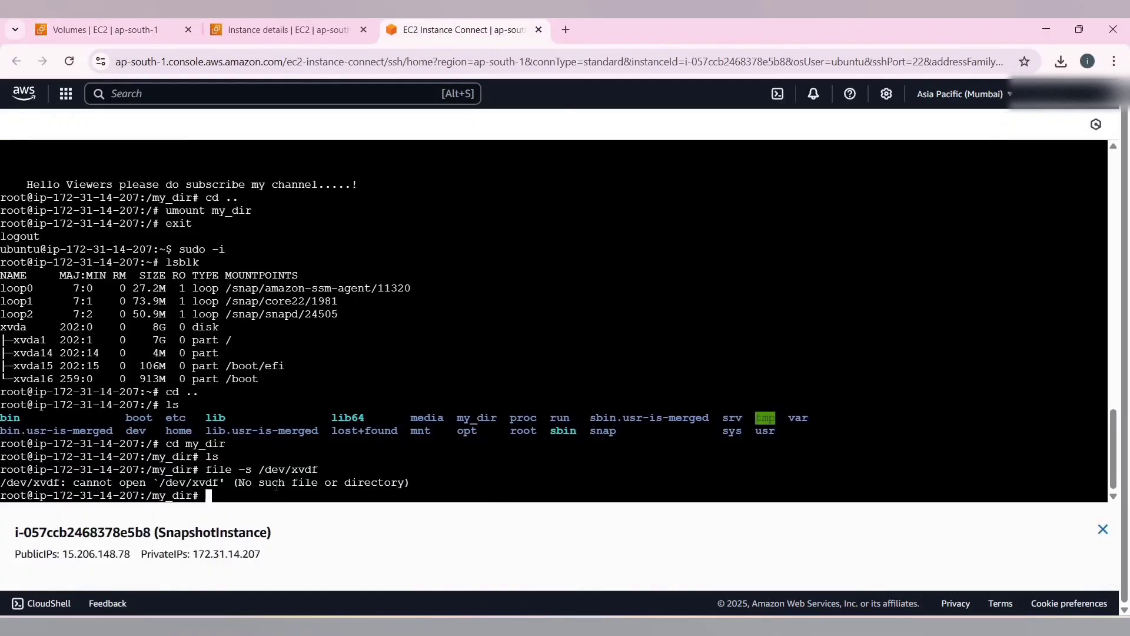
pyautogui.write('cd')
pyautogui.press('BackSpace')
pyautogui.press('BackSpace')
pyautogui.write('exit')
pyautogui.press('Return')
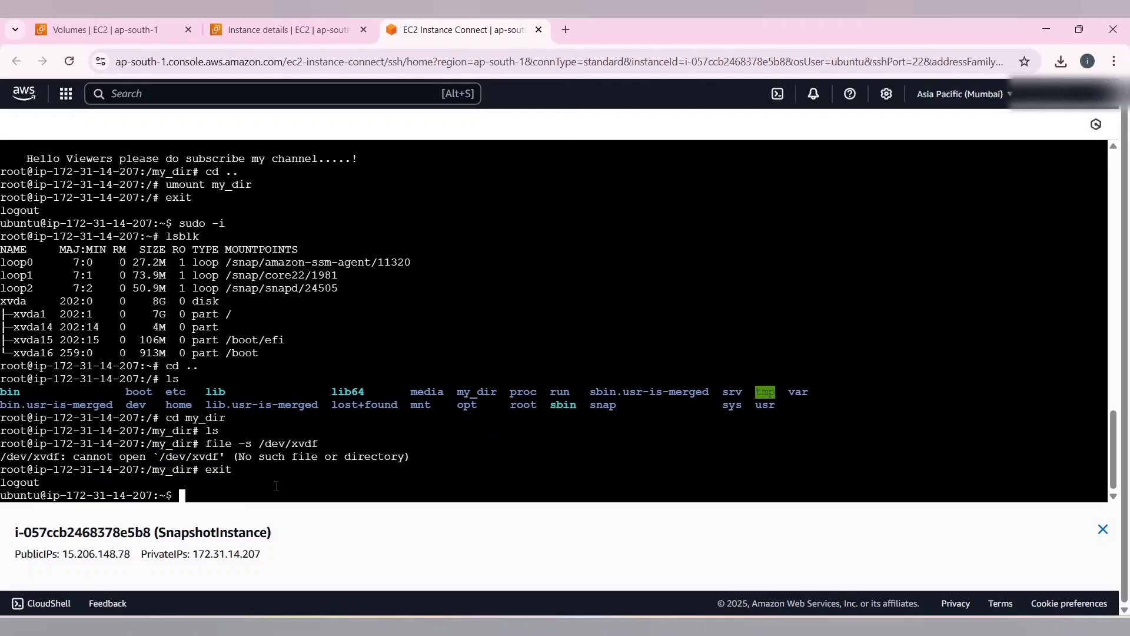
# Step: Open a new root shell with sudo -i and list the block devices with lsblk
pyautogui.write('sudo -i')
pyautogui.press('Return')
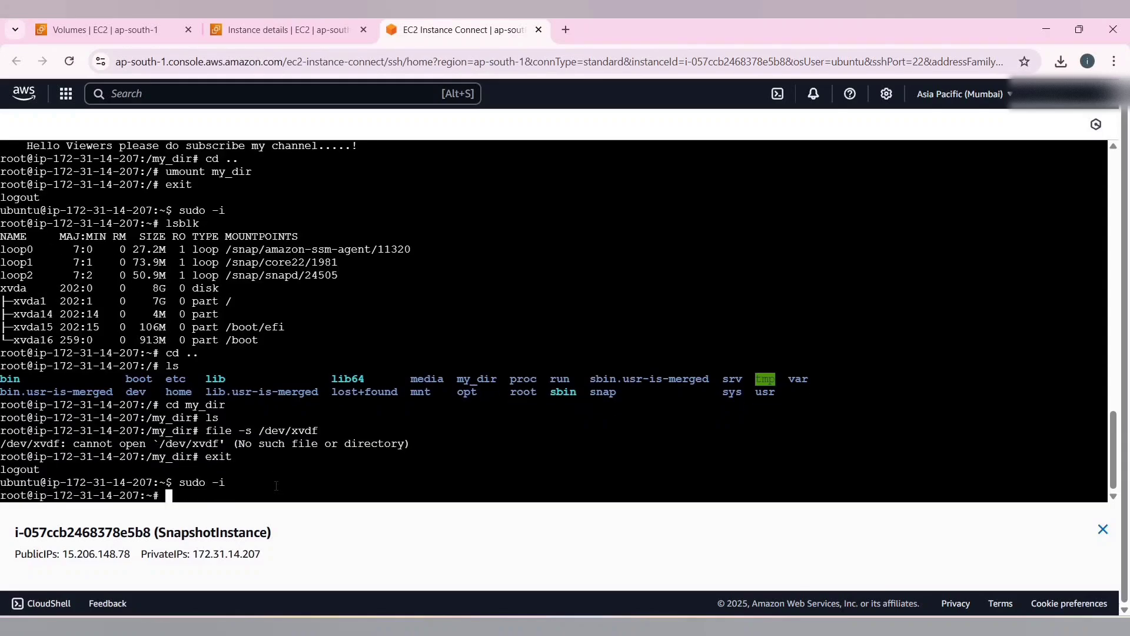
pyautogui.write('lsblk')
pyautogui.press('Return')
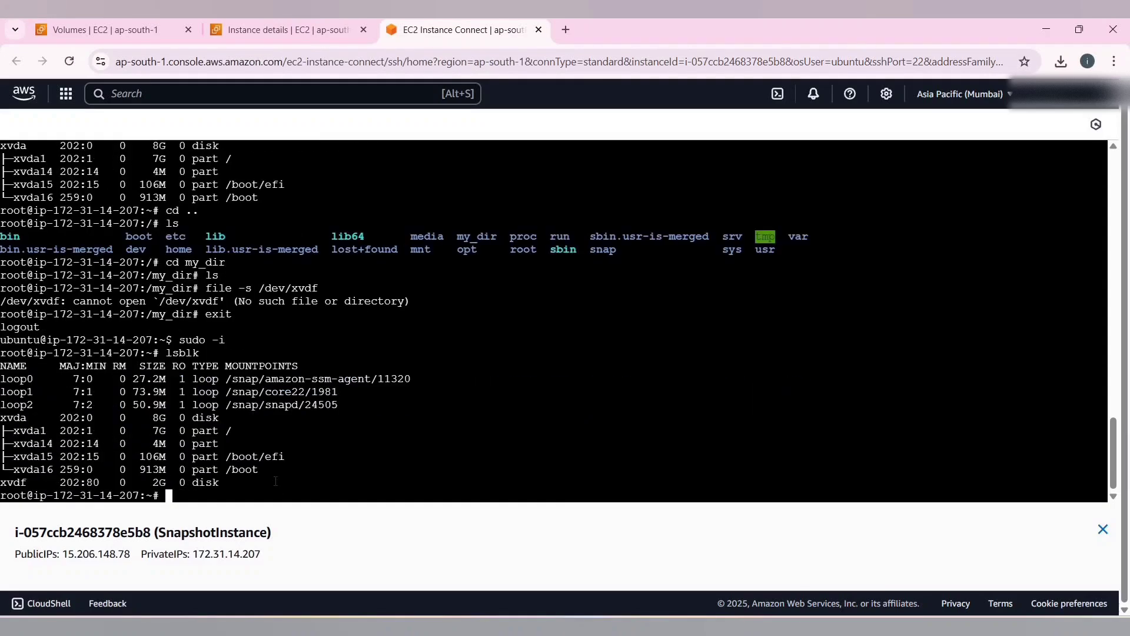
# Step: Move up to the root directory with cd .. and list its contents with ls to locate my_dir
pyautogui.moveTo(253, 481); pyautogui.dragTo(0, 482)
pyautogui.click(210, 494)
pyautogui.write('cd ..')
pyautogui.press('Return')
pyautogui.write('ls')
pyautogui.press('Return')
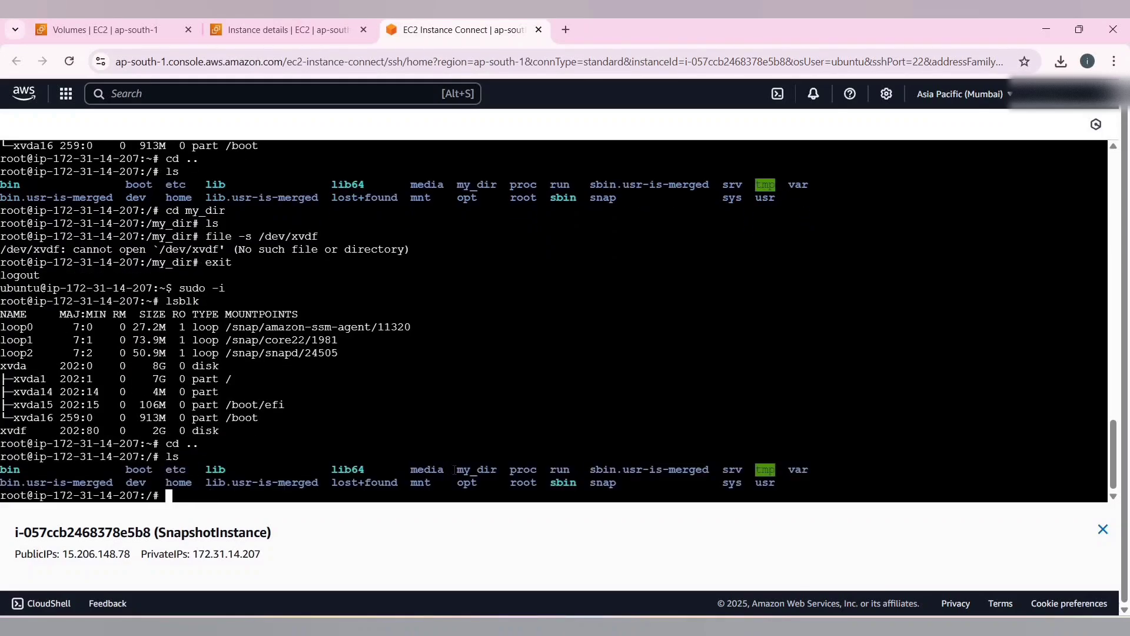
pyautogui.moveTo(509, 471); pyautogui.dragTo(451, 471)
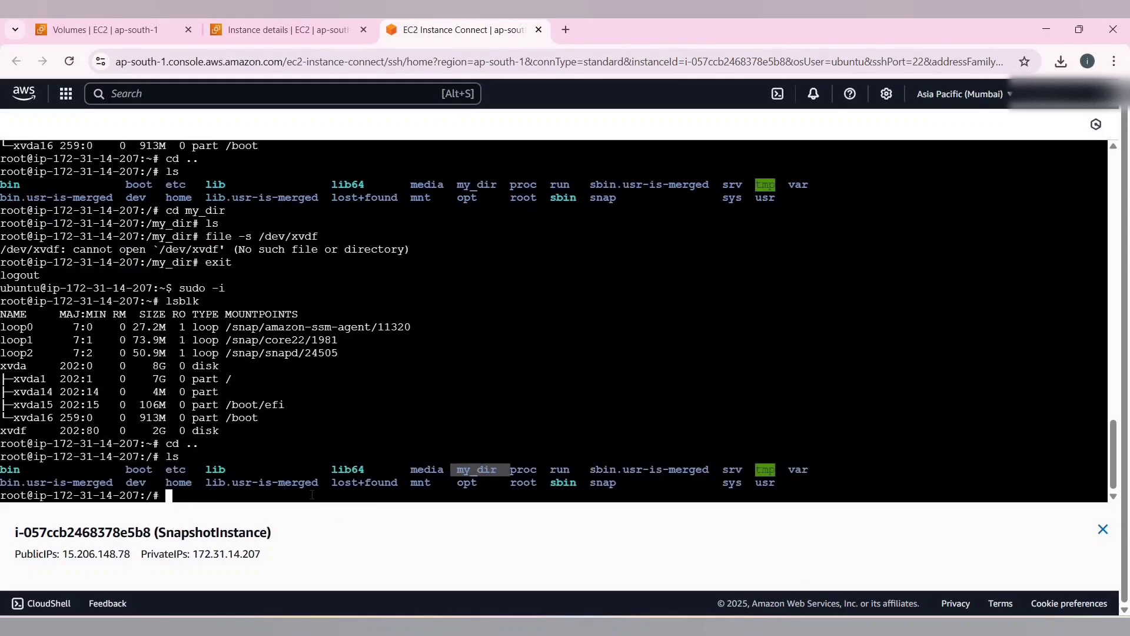
# Step: Check whether the attached disk contains a filesystem by running file -s /dev/xvdf
pyautogui.click(312, 494)
pyautogui.write('file')
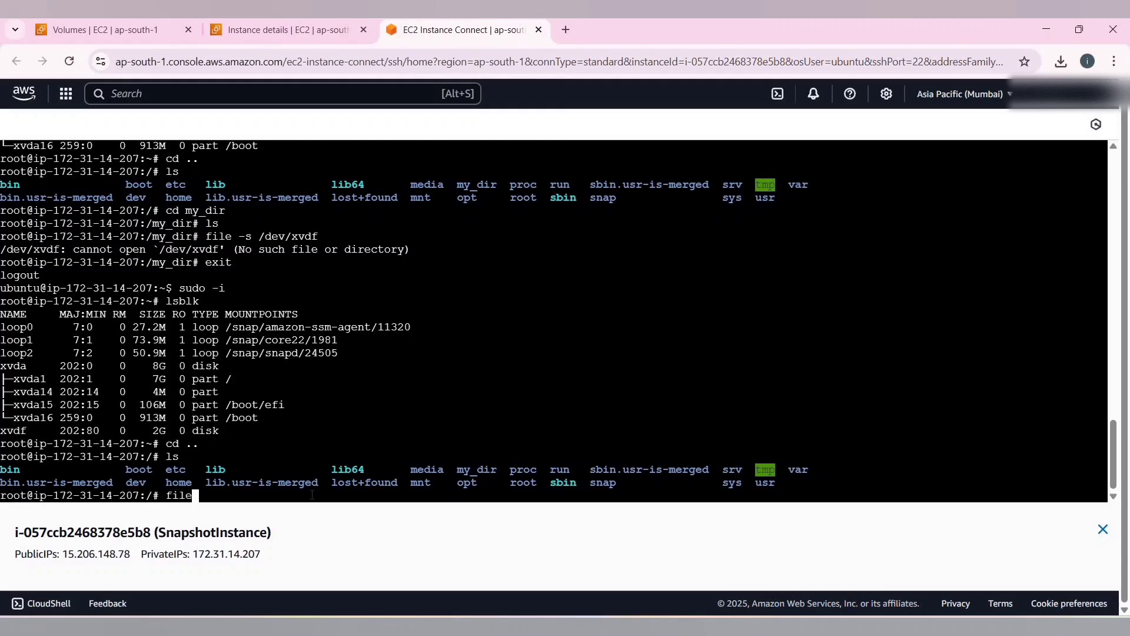
pyautogui.write(' -s /dev/xvdf')
pyautogui.press('Return')
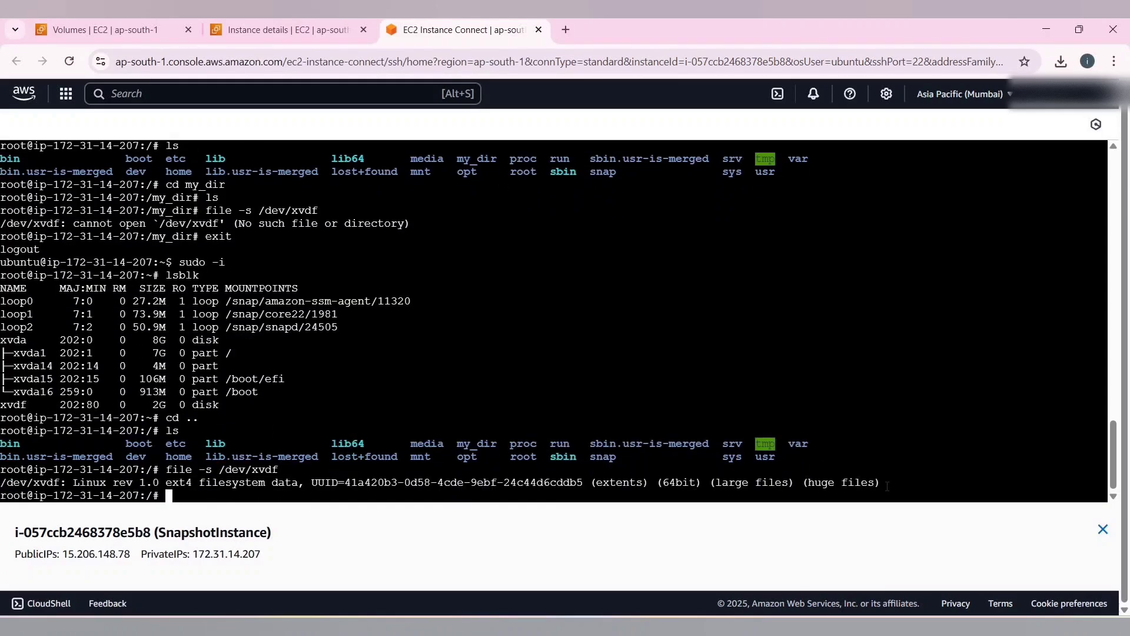
pyautogui.moveTo(906, 484); pyautogui.dragTo(450, 483)
# Step: Check the current working directory with pwd and list its contents again with ls
pyautogui.click(181, 492)
pyautogui.write('pwd')
pyautogui.press('Return')
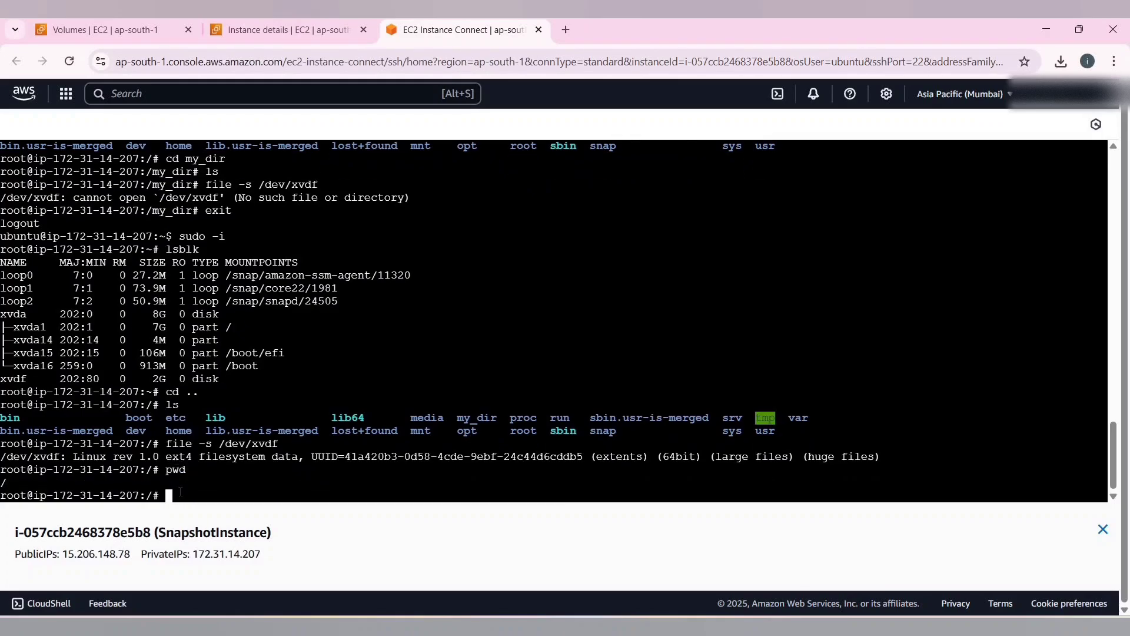
pyautogui.write('ls')
pyautogui.press('Return')
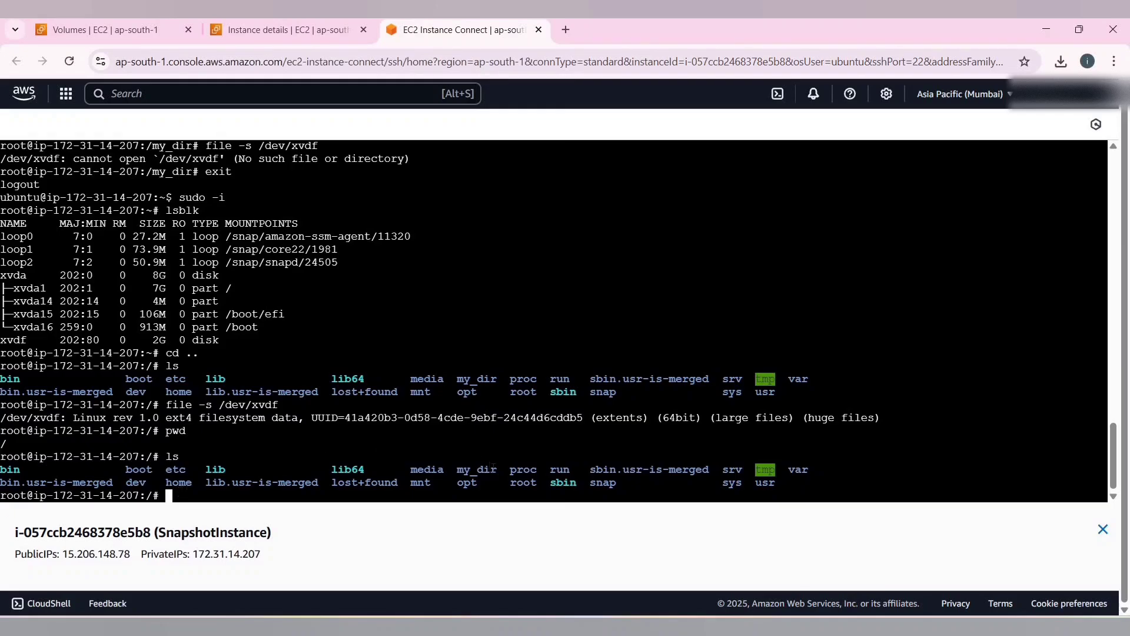
# Step: Try to mount using only the directory name with the command mount my_dir
pyautogui.doubleClick(456, 469)
pyautogui.write('mount my_dir')
pyautogui.press('Return')
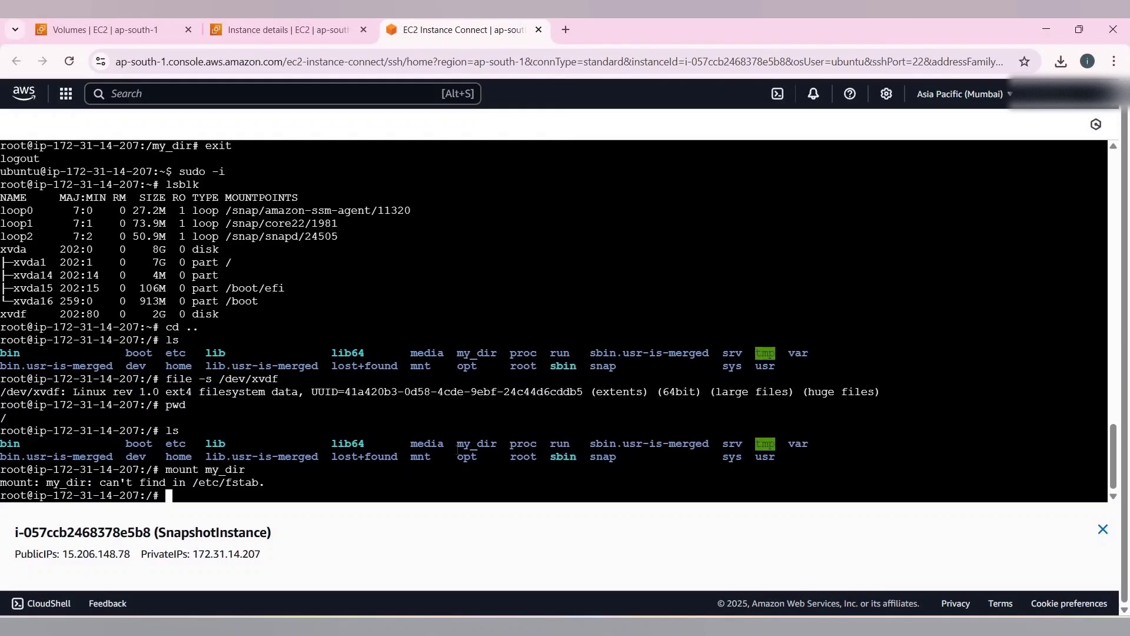
# Step: Try to mount the device /dev/xvdf on the directory /mh_dir
pyautogui.write('mount /')
pyautogui.write('dev/xvdf')
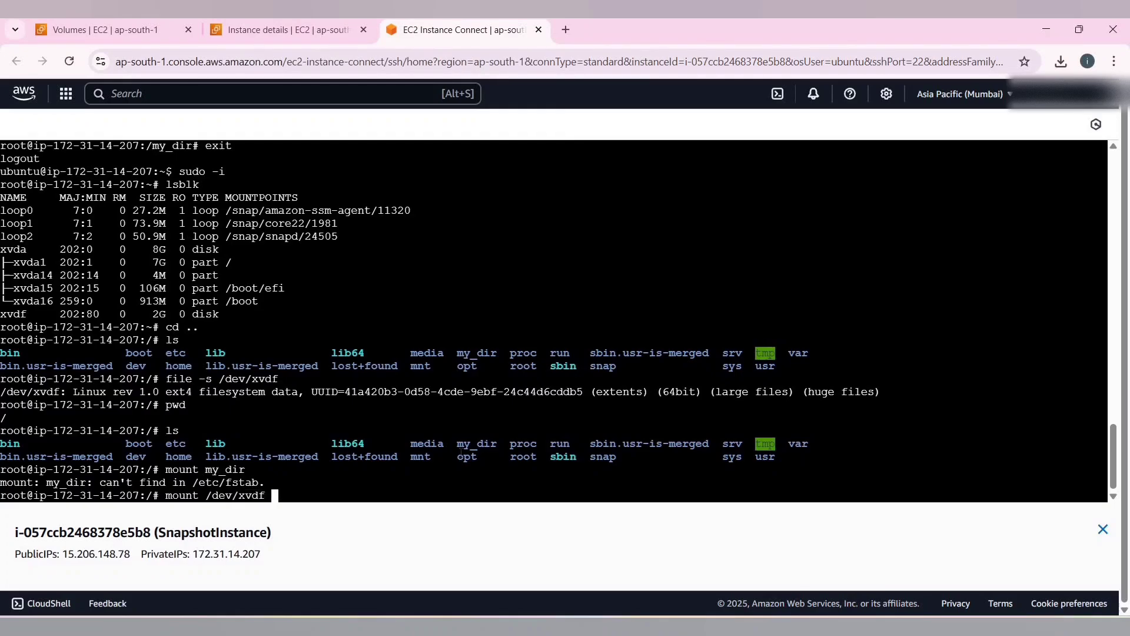
pyautogui.write(' /mh_dir')
pyautogui.press('Return')
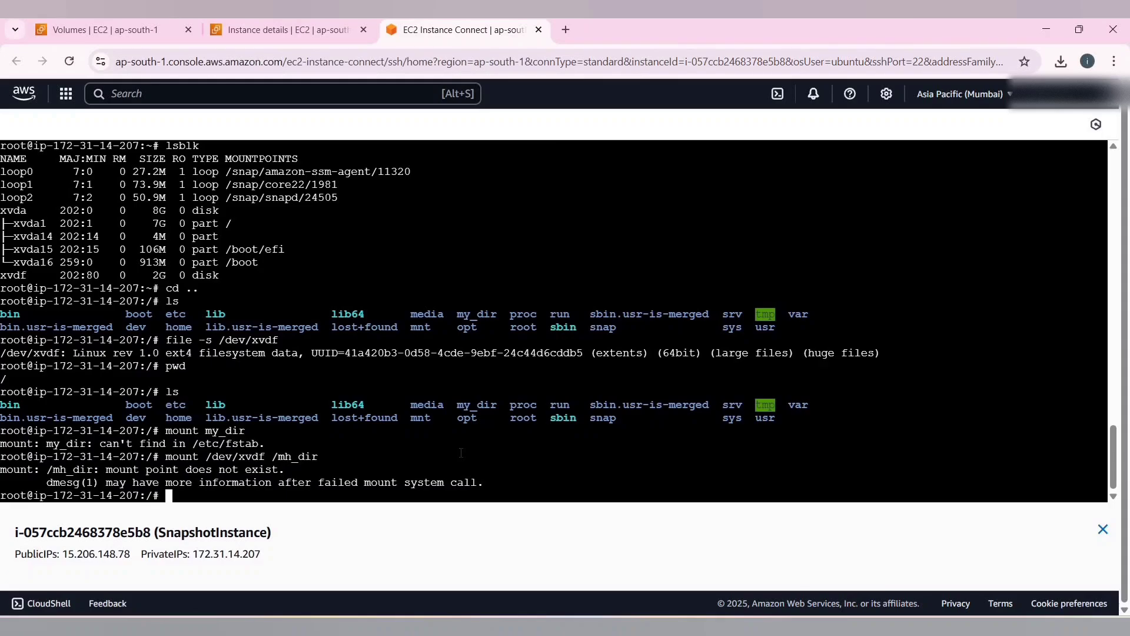
# Step: Correct the directory in the previous mount command and mount /dev/xvdf on /my_dir
pyautogui.press('Up')
pyautogui.press('Left')
pyautogui.press('Left')
pyautogui.press('Left')
pyautogui.press('Left')
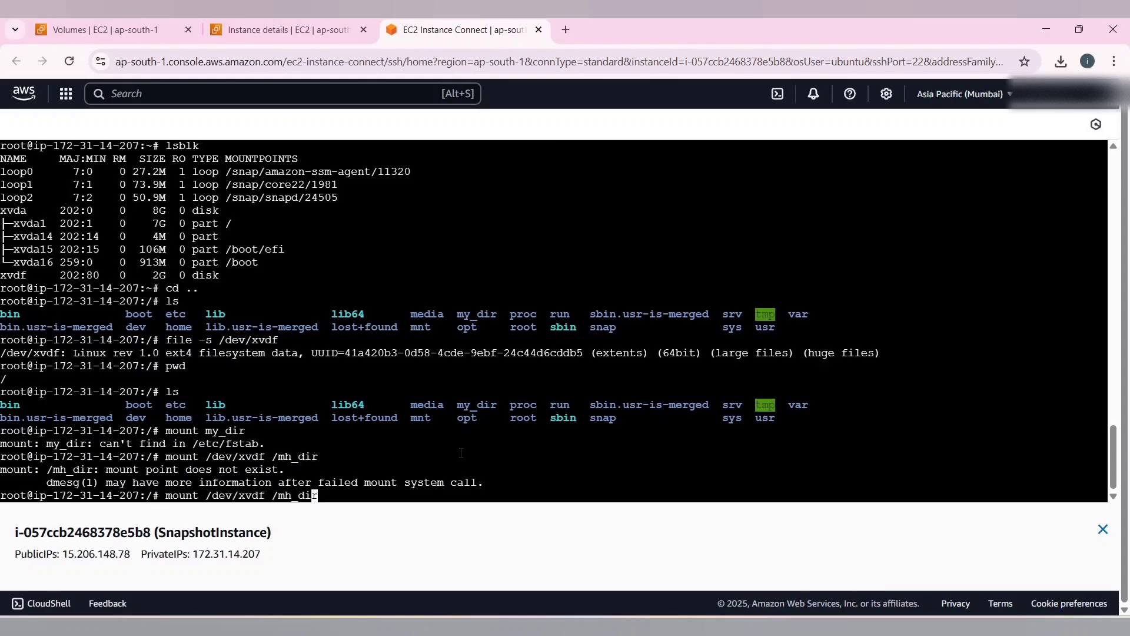
pyautogui.press('BackSpace')
pyautogui.write('y')
pyautogui.press('Return')
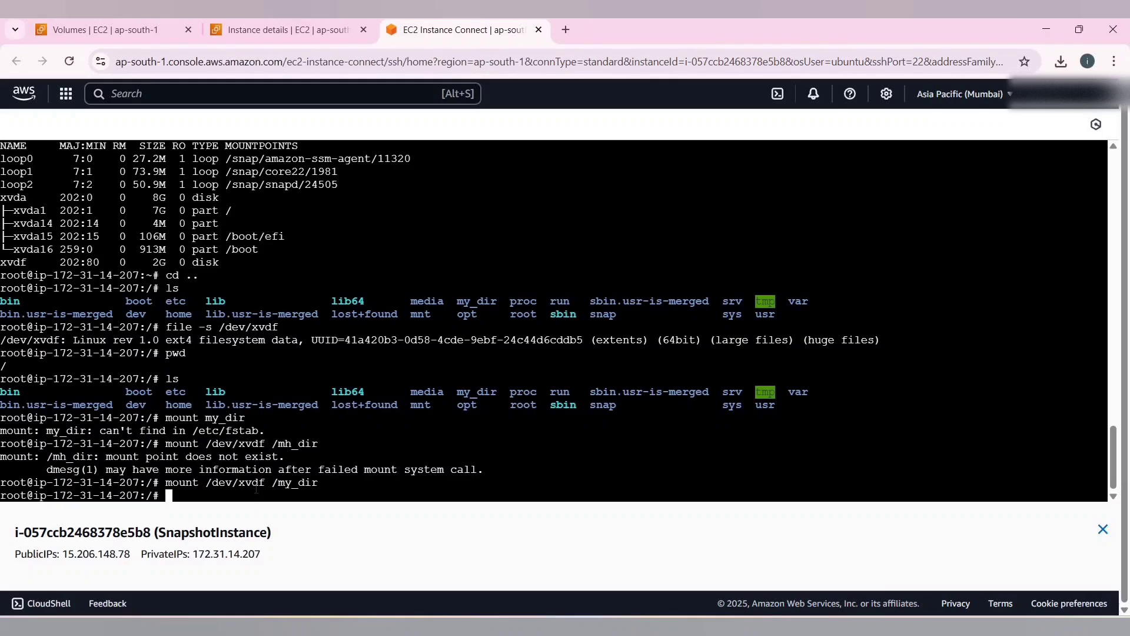
# Step: Change into my_dir and list the files on the mounted volume with ls
pyautogui.write('cd my_dir')
pyautogui.press('Return')
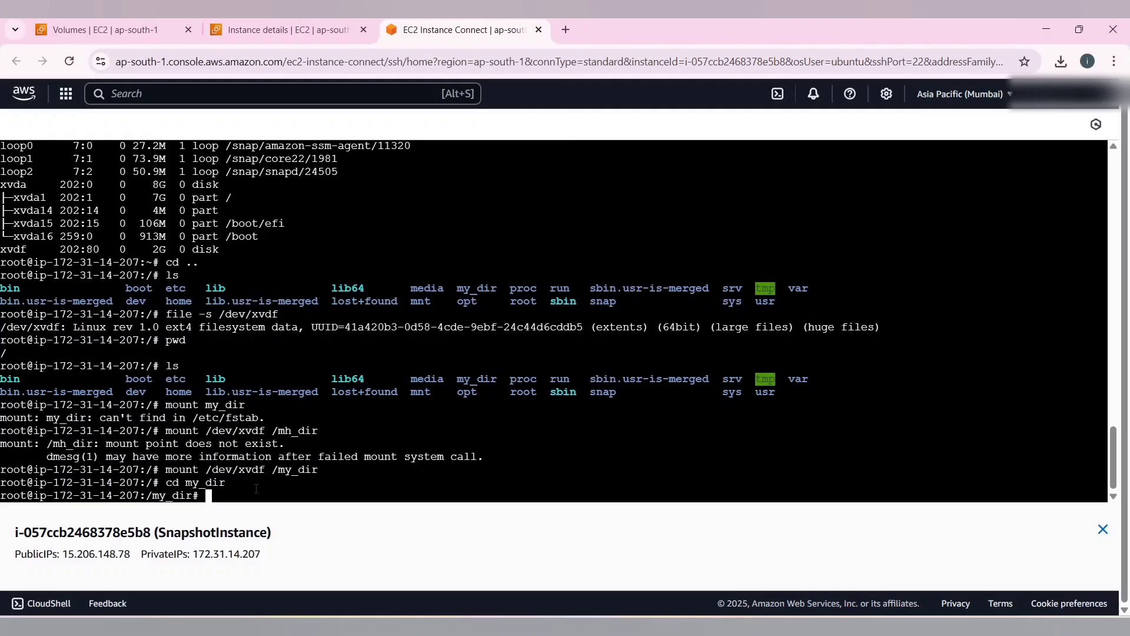
pyautogui.write('ls')
pyautogui.press('Return')
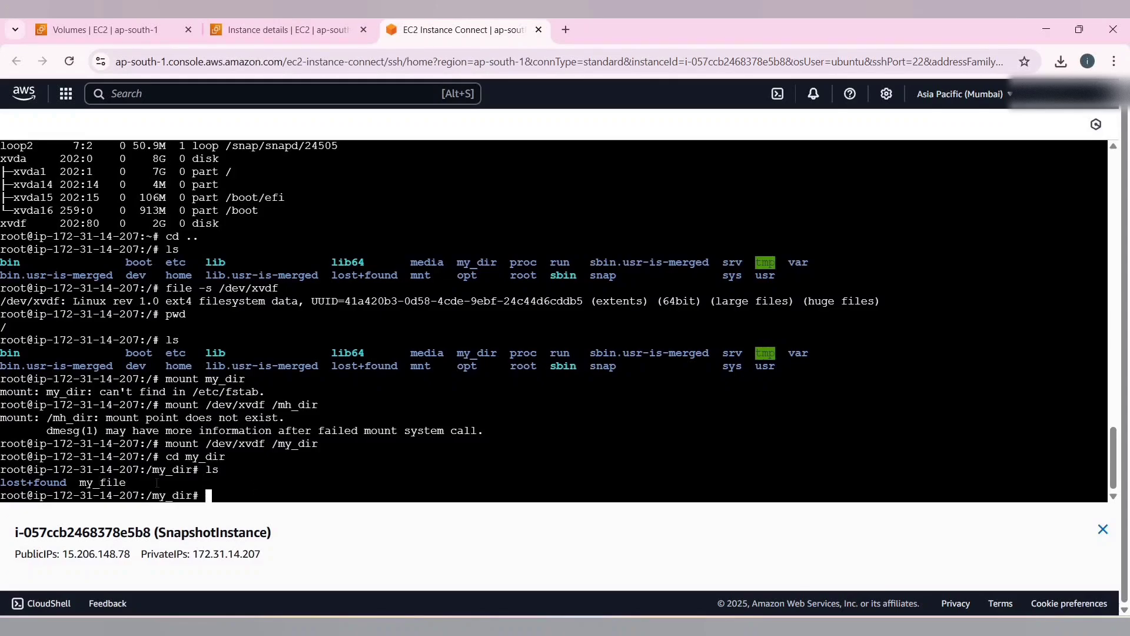
pyautogui.moveTo(153, 482); pyautogui.dragTo(76, 484)
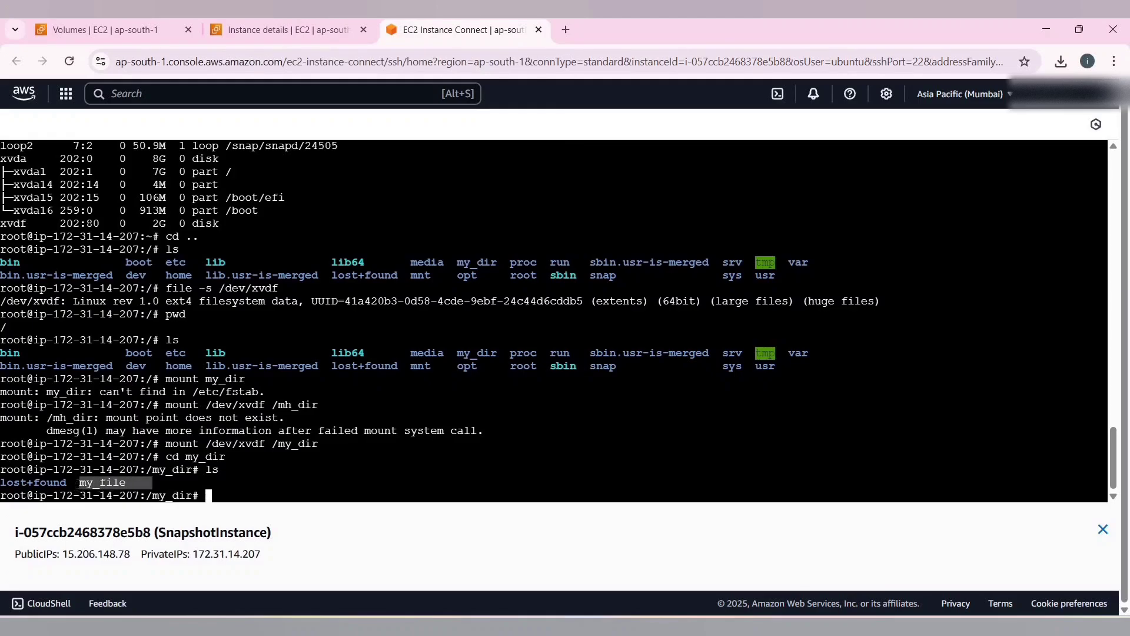
# Step: Display the contents of my_file with cat and highlight the recovered text line
pyautogui.click(245, 494)
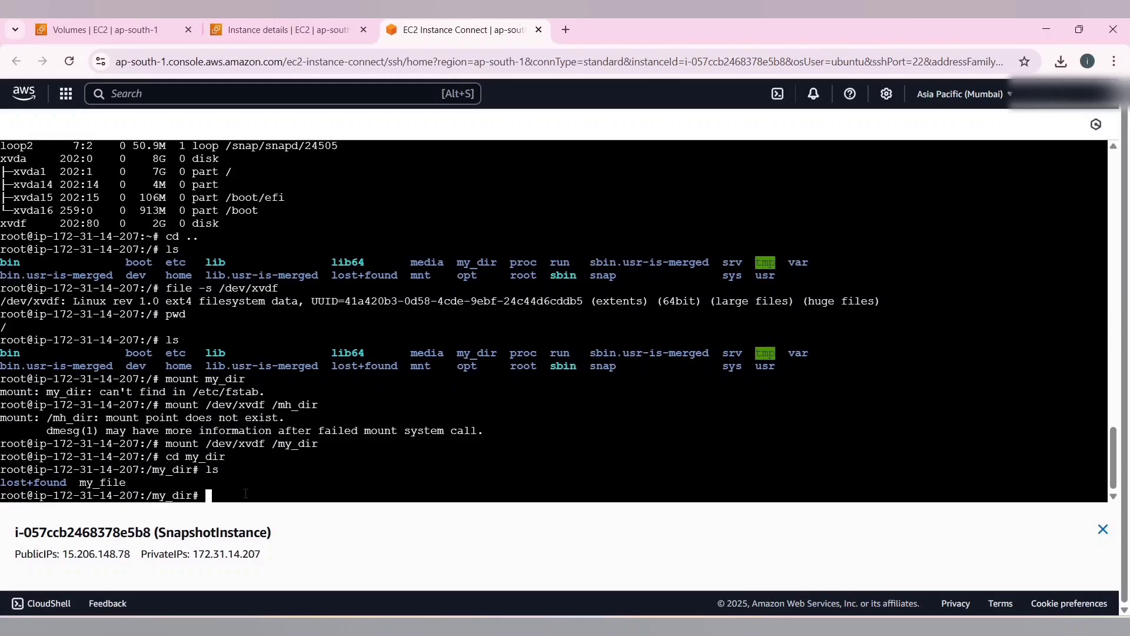
pyautogui.write('cat my_file')
pyautogui.press('Return')
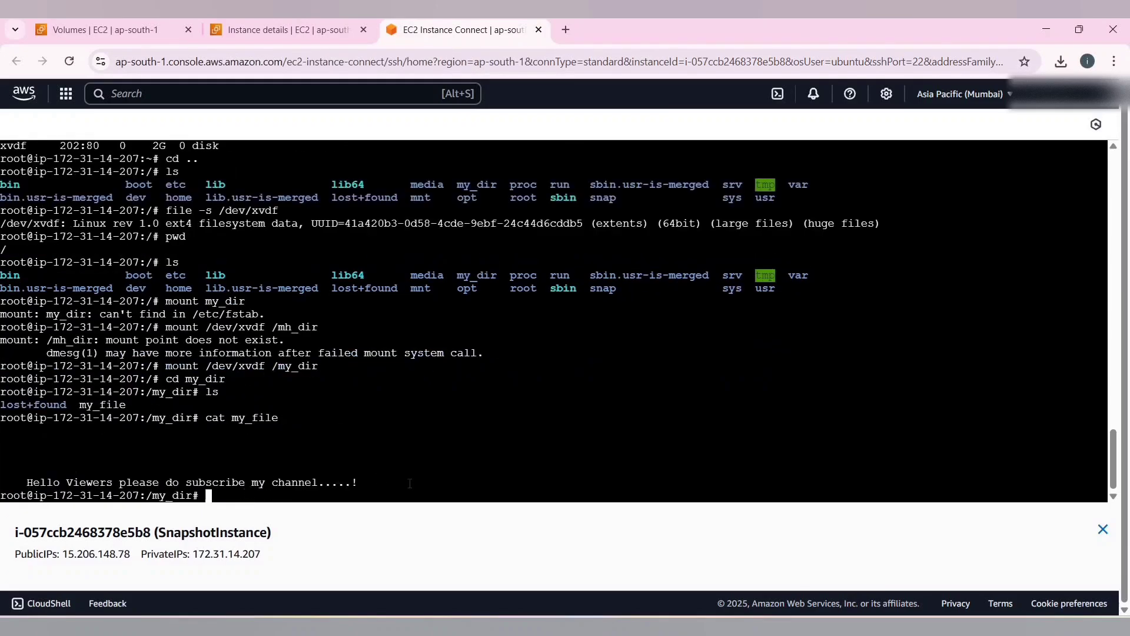
pyautogui.moveTo(411, 482); pyautogui.dragTo(0, 482)
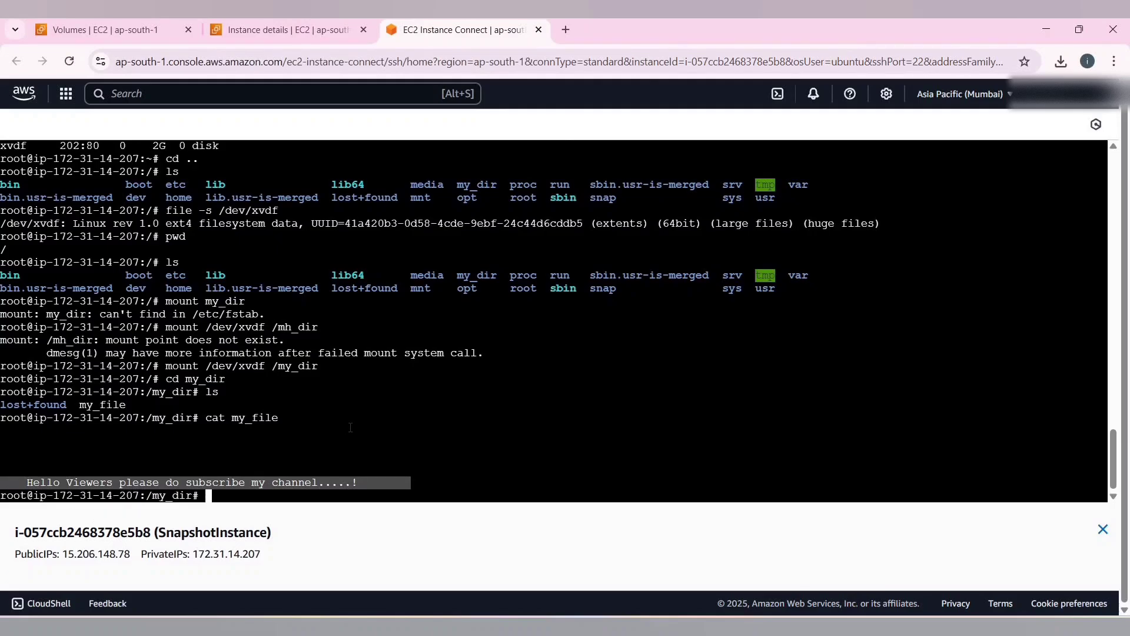